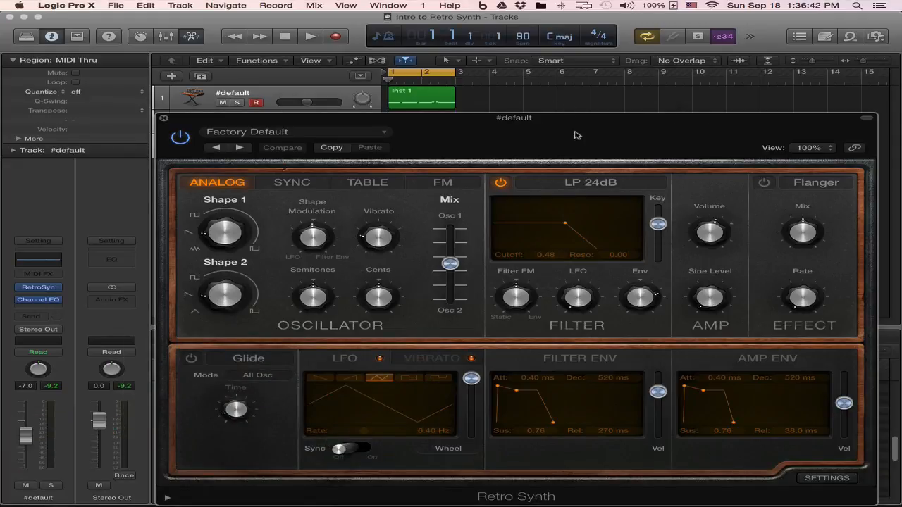
# Close the Retro Synth window and hide the Piano Roll editor below the tracks.
pyautogui.moveTo(577, 136); pyautogui.dragTo(568, 105)
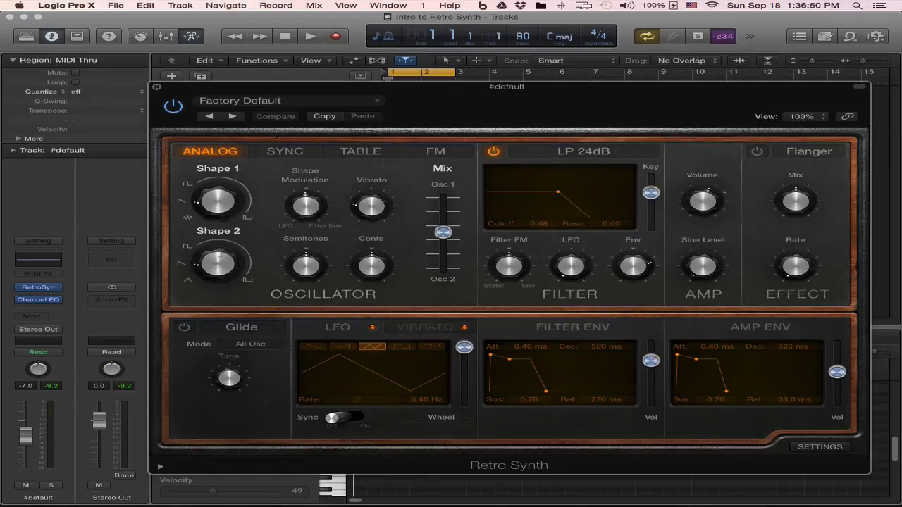
pyautogui.moveTo(553, 96); pyautogui.dragTo(538, 84)
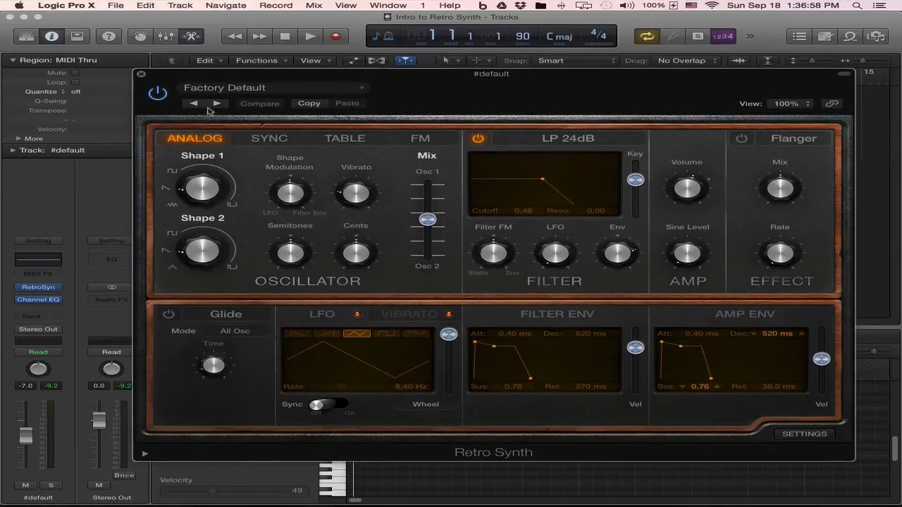
pyautogui.click(141, 73)
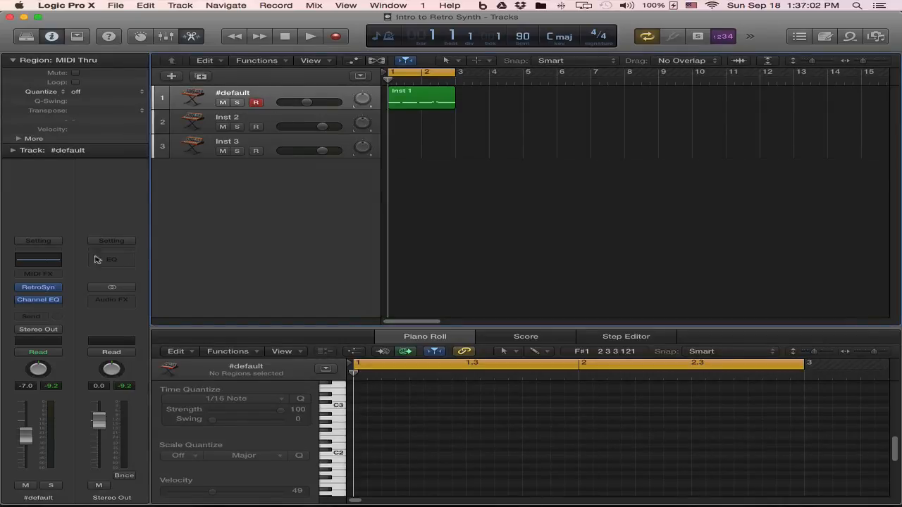
pyautogui.click(422, 98)
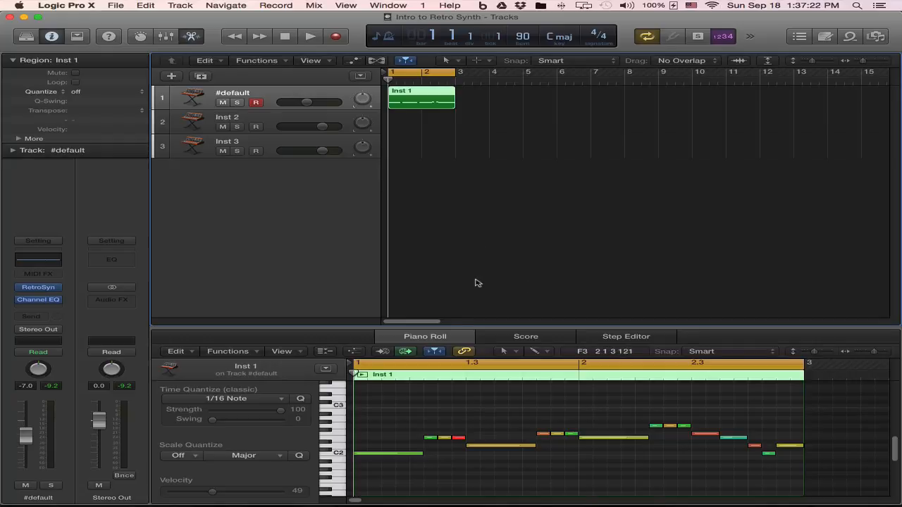
pyautogui.press('e')
# Open the ES1 synth on the Inst 3 track to view its controls and close it again.
pyautogui.click(279, 119)
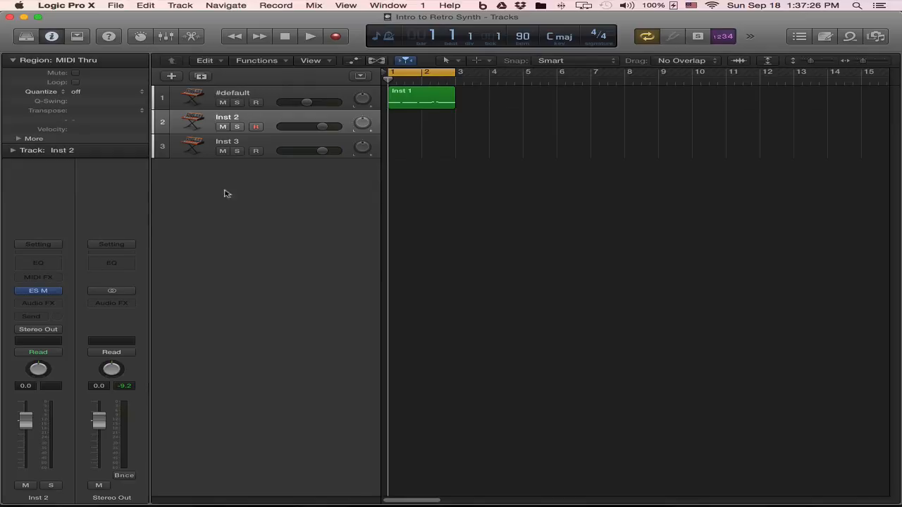
pyautogui.click(251, 155)
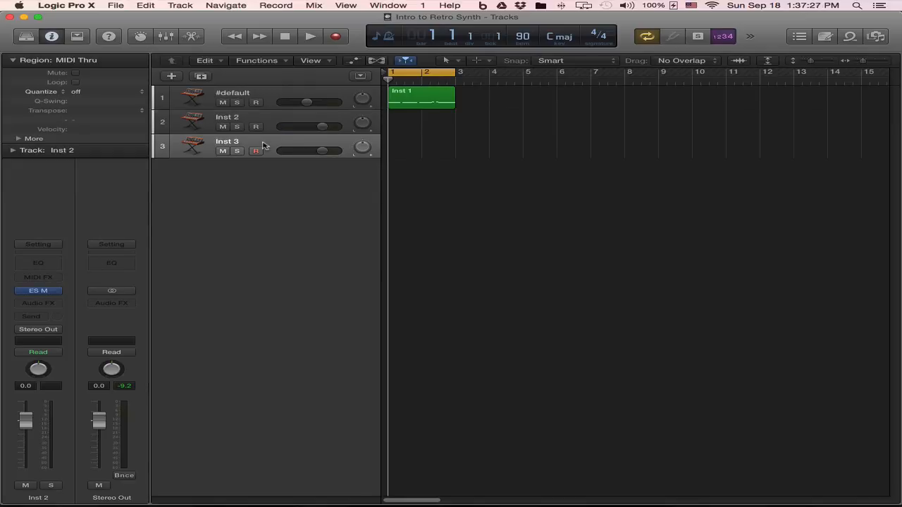
pyautogui.click(38, 291)
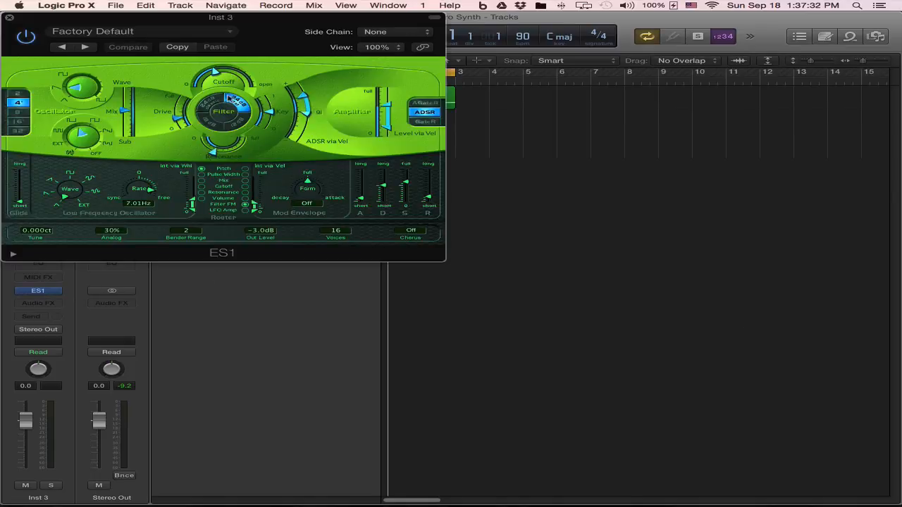
pyautogui.click(7, 19)
# Open the ES M synth on the Inst 2 track to view its controls and close it again.
pyautogui.click(276, 113)
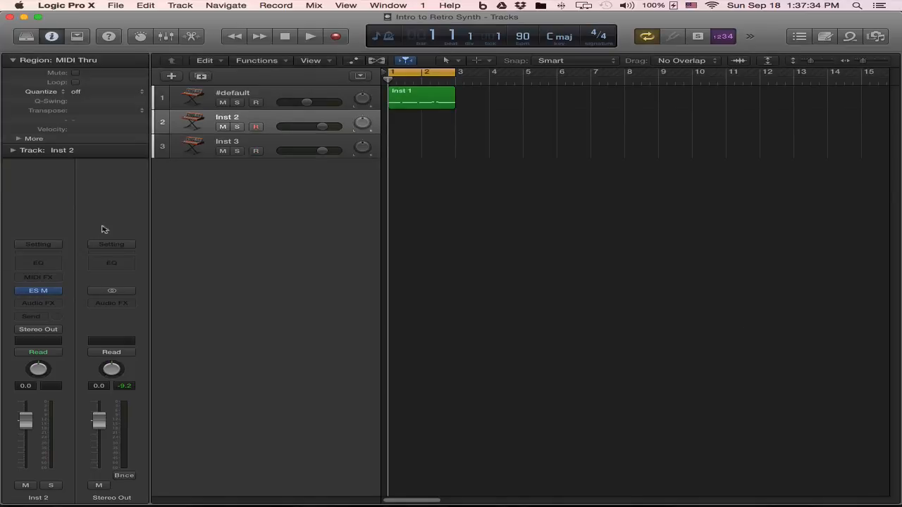
pyautogui.click(38, 290)
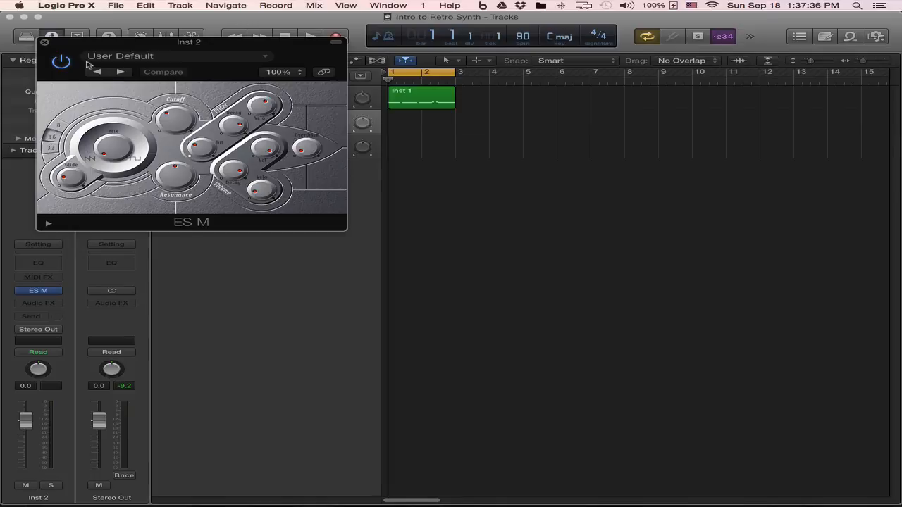
pyautogui.click(44, 43)
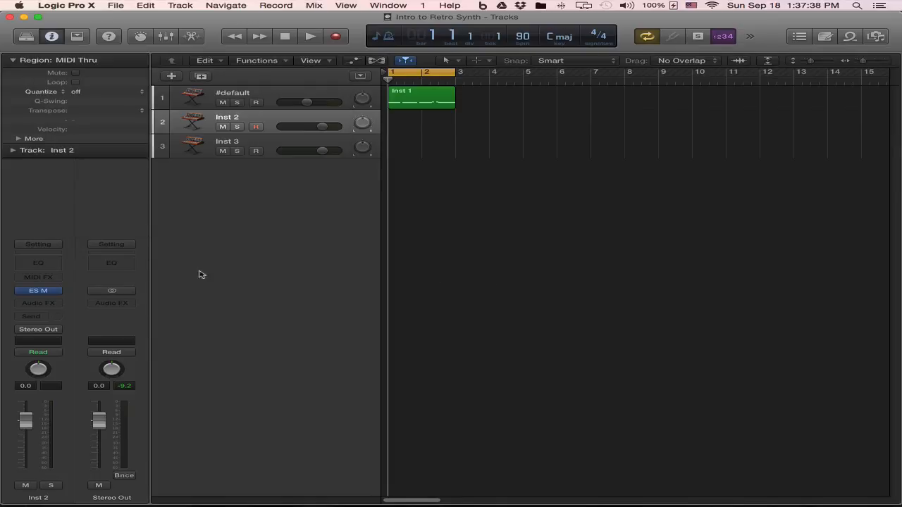
# Select the #default track and reopen its Retro Synth instrument.
pyautogui.click(257, 95)
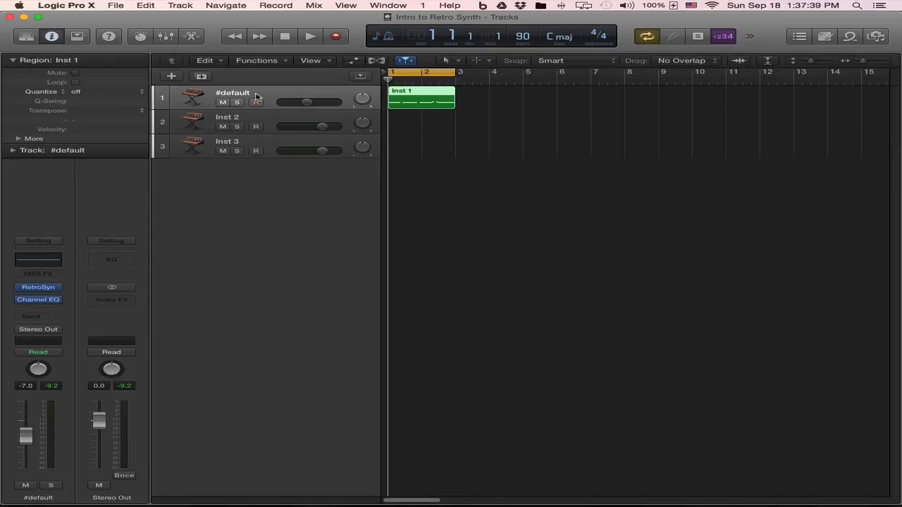
pyautogui.click(44, 261)
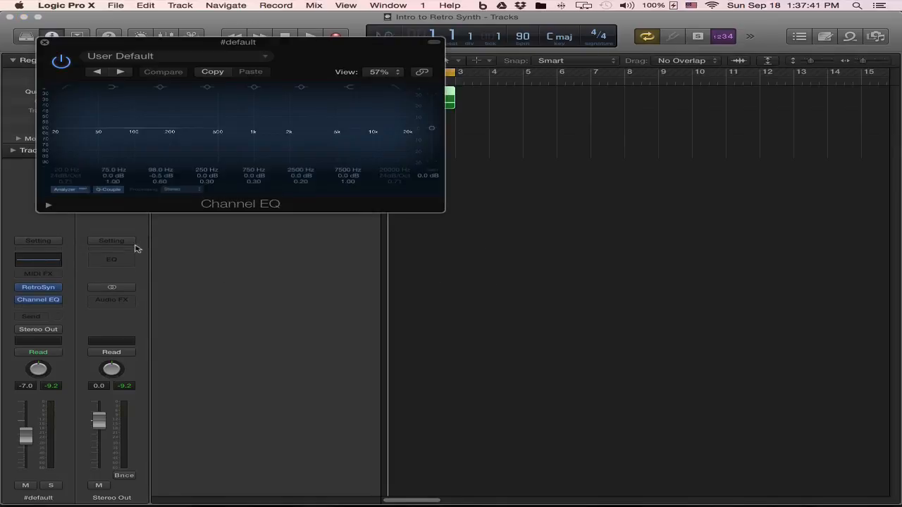
pyautogui.click(44, 43)
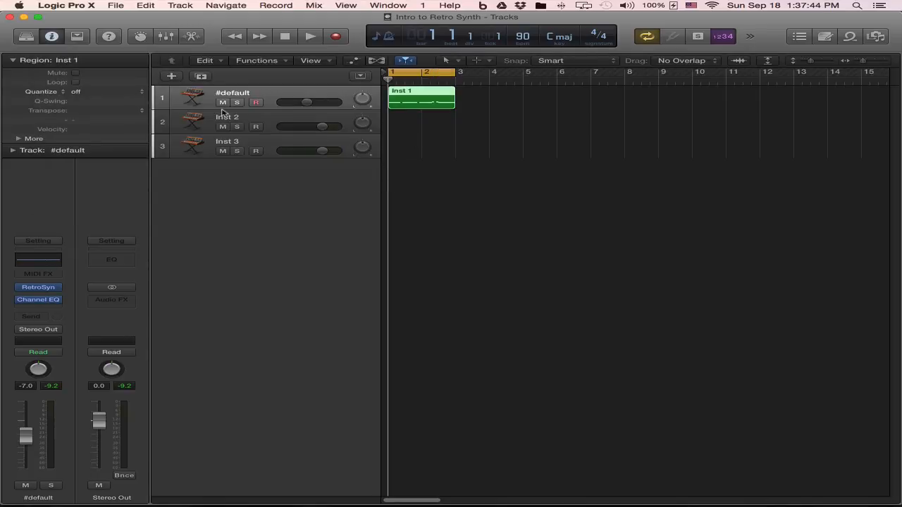
pyautogui.click(38, 288)
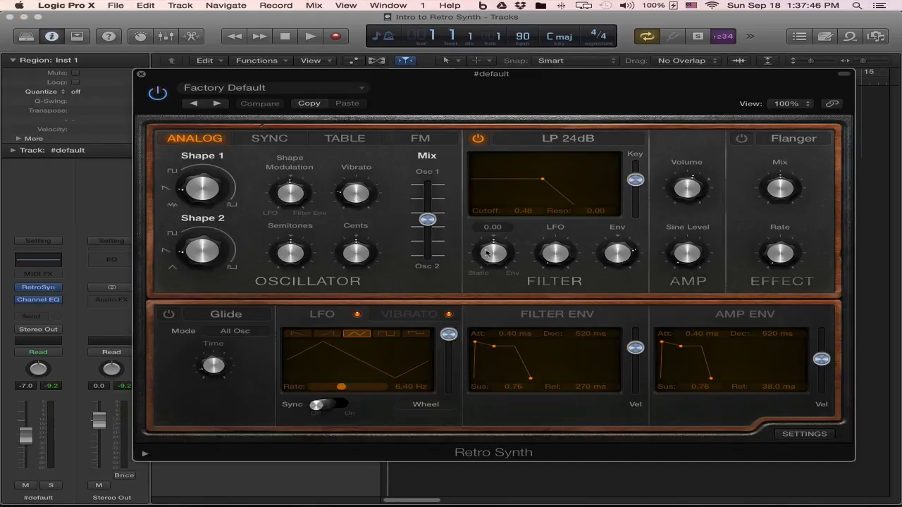
pyautogui.moveTo(503, 244)
pyautogui.moveTo(542, 262)
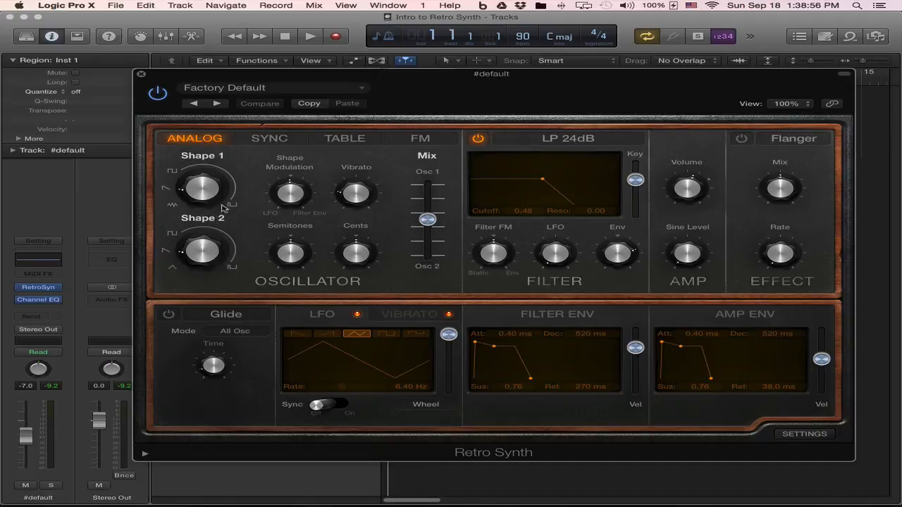
# Move the oscillator Mix fully to Osc 1 (0.00) and bring it back near the middle at 0.52.
pyautogui.moveTo(428, 220); pyautogui.dragTo(428, 186)
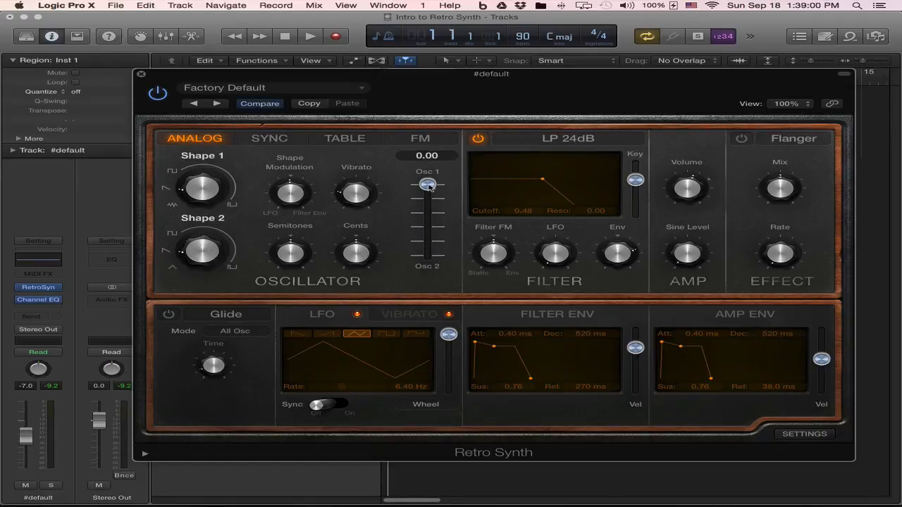
pyautogui.moveTo(427, 185); pyautogui.dragTo(427, 221)
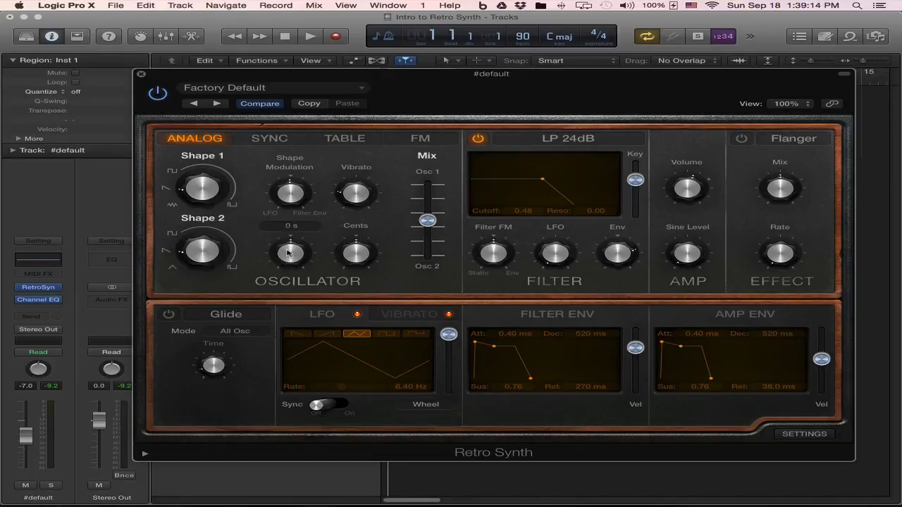
pyautogui.moveTo(364, 255)
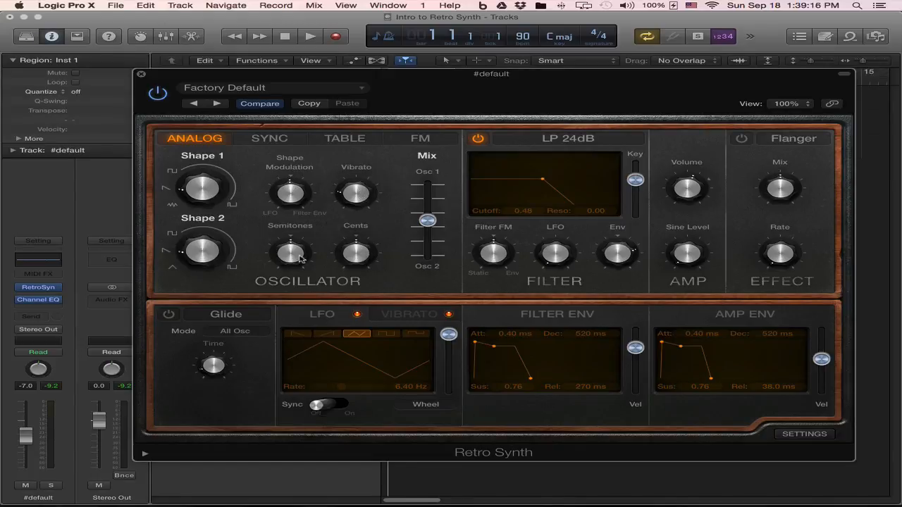
# Move the Retro Synth window aside and check the octave range selector of the ES M synth on Inst 2.
pyautogui.moveTo(410, 86); pyautogui.dragTo(463, 105)
pyautogui.click(183, 126)
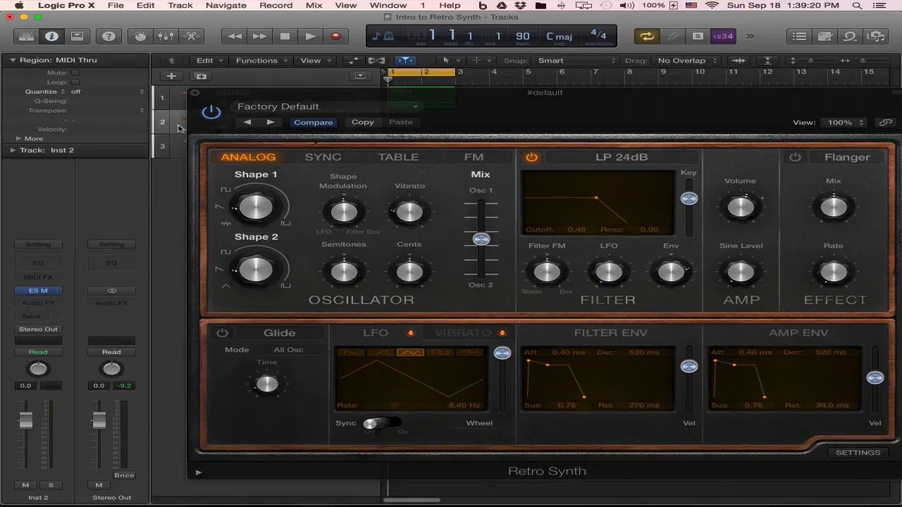
pyautogui.click(39, 290)
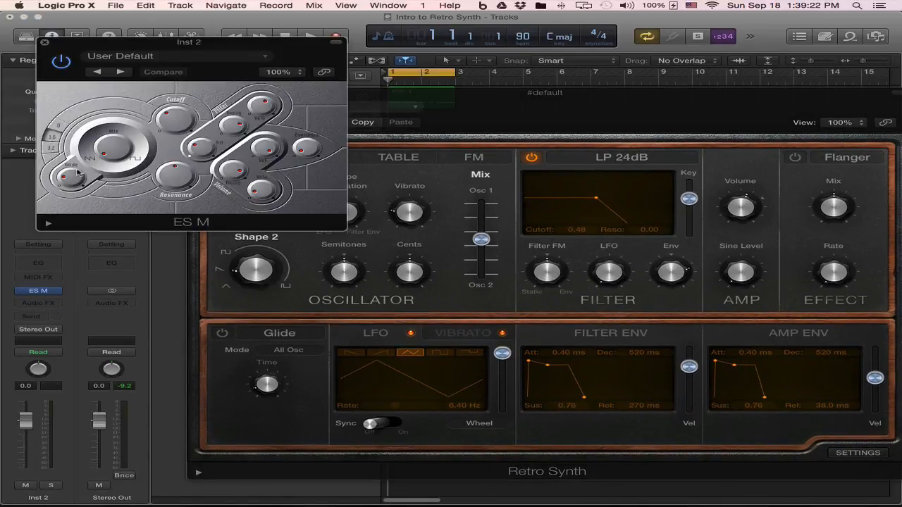
pyautogui.click(52, 137)
pyautogui.click(44, 42)
# Check the octave range selector of the ES1 synth on Inst 3 and close its window.
pyautogui.click(175, 140)
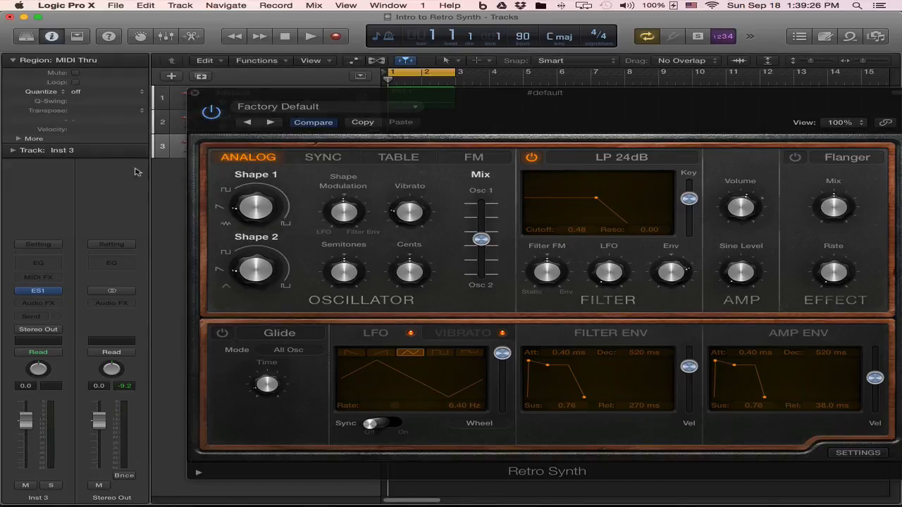
pyautogui.click(39, 291)
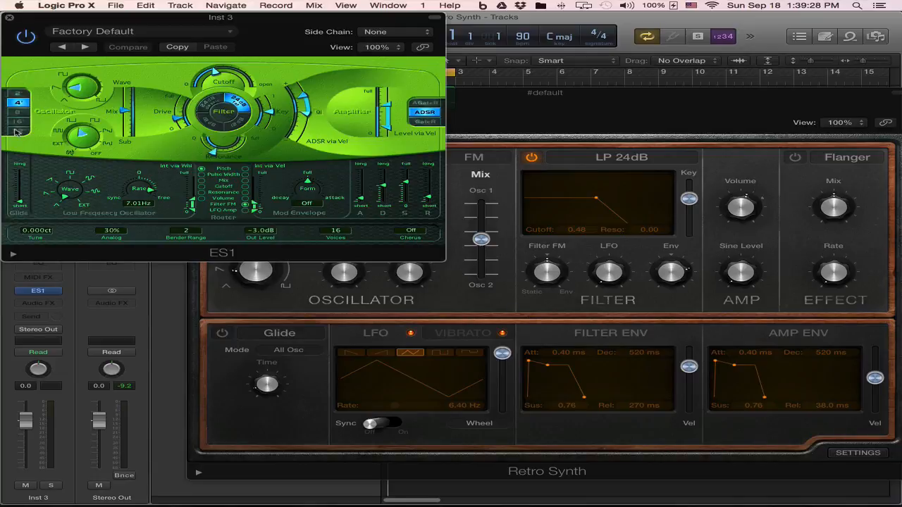
pyautogui.click(10, 17)
# Try the Retro Synth oscillator Semitones at -24, return them to the centre and test the Cents control.
pyautogui.moveTo(346, 271)
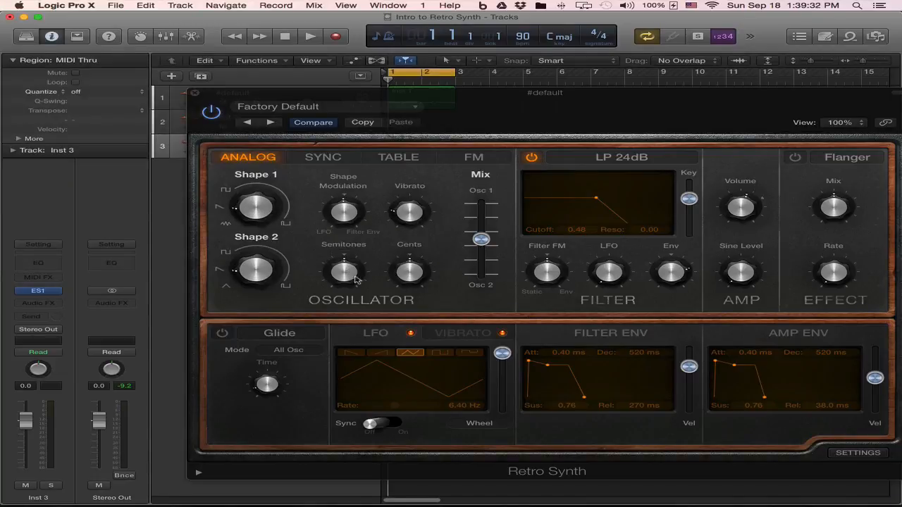
pyautogui.moveTo(353, 276); pyautogui.dragTo(358, 314)
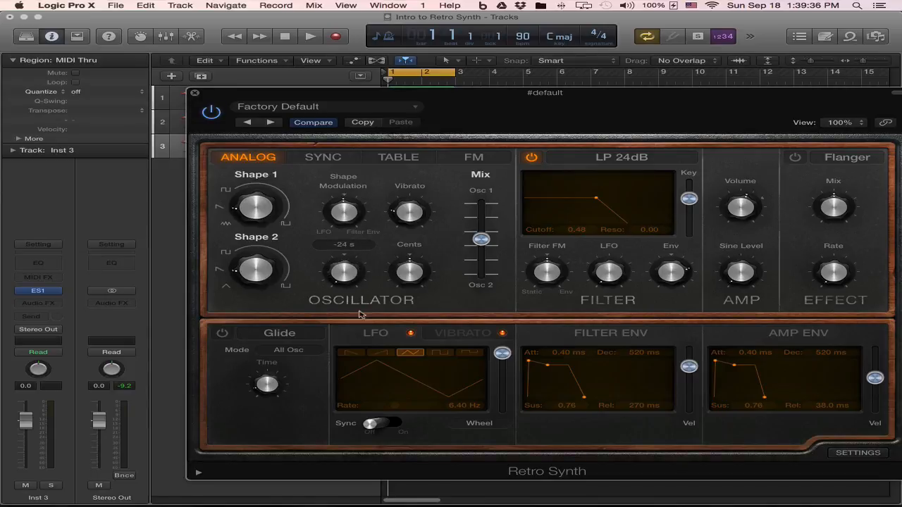
pyautogui.moveTo(344, 275)
pyautogui.mouseDown()
pyautogui.moveTo(343, 251)
pyautogui.moveTo(346, 260)
pyautogui.mouseUp()
pyautogui.moveTo(410, 269); pyautogui.dragTo(412, 269)
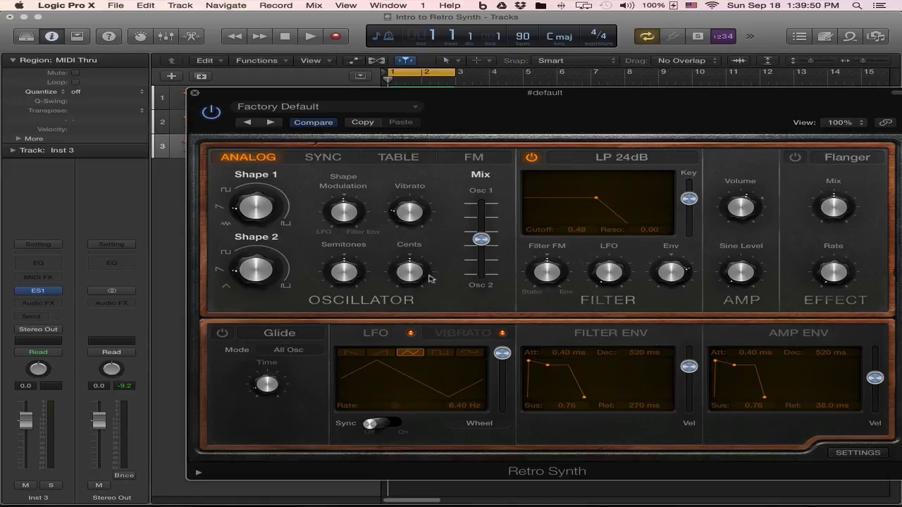
# Display the Vibrato modulator settings and set the oscillator Vibrato amount to 5.75 semi.
pyautogui.moveTo(347, 204)
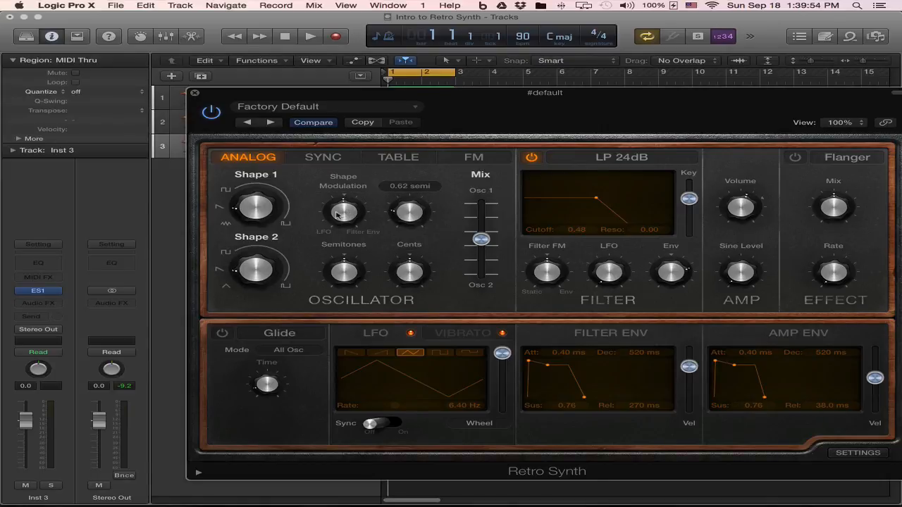
pyautogui.moveTo(410, 220)
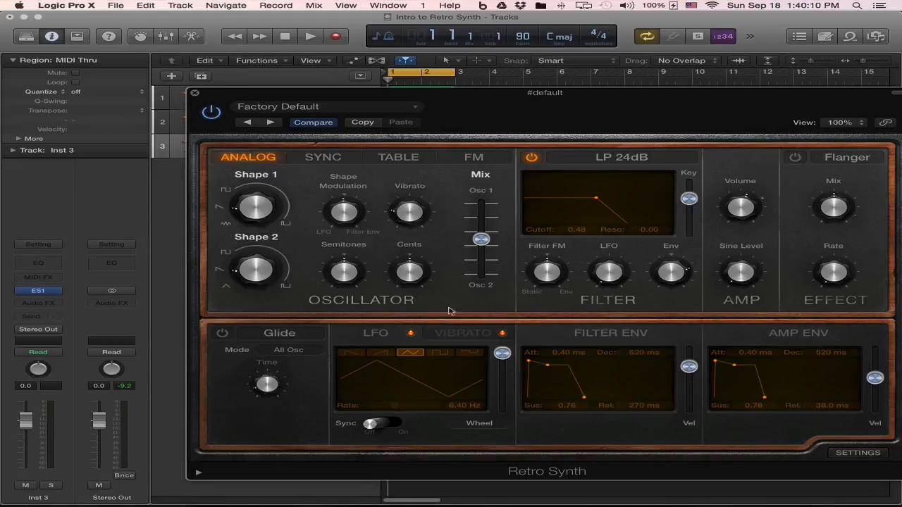
pyautogui.click(455, 336)
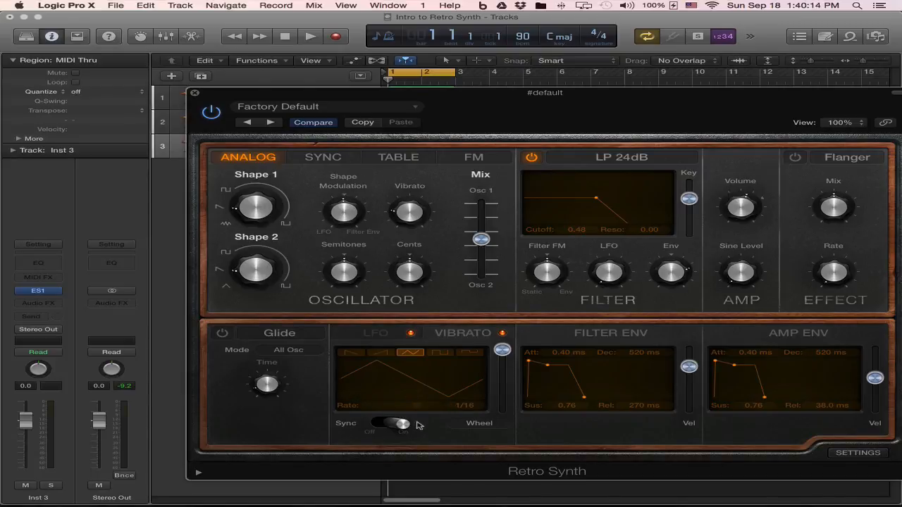
pyautogui.moveTo(420, 410)
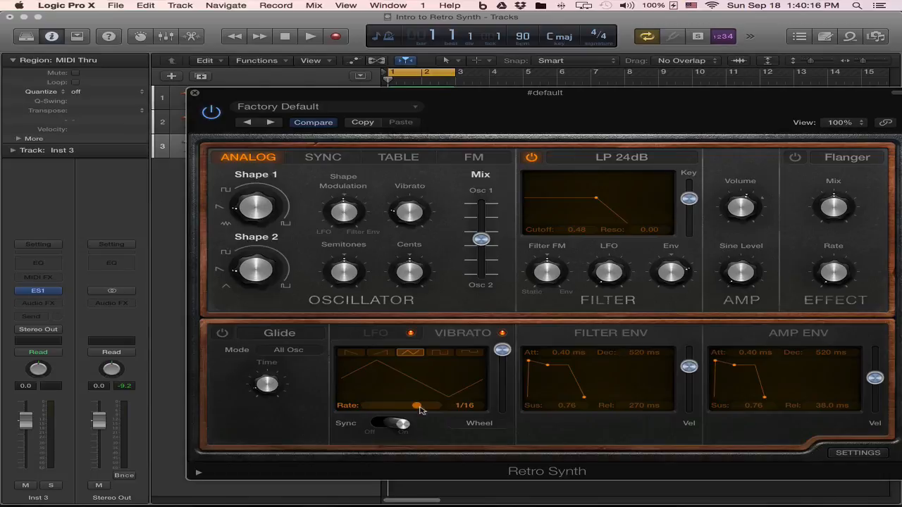
pyautogui.moveTo(412, 214); pyautogui.dragTo(413, 211)
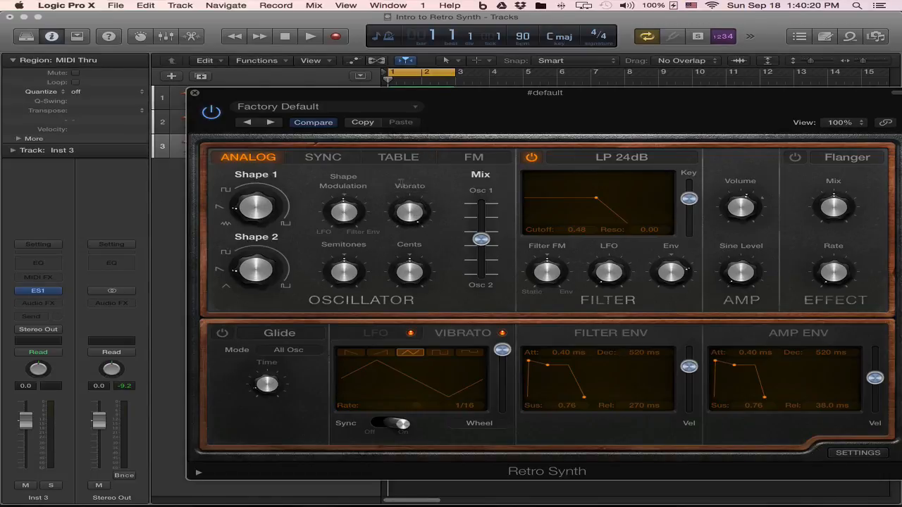
pyautogui.moveTo(415, 213); pyautogui.dragTo(434, 276)
pyautogui.moveTo(412, 204)
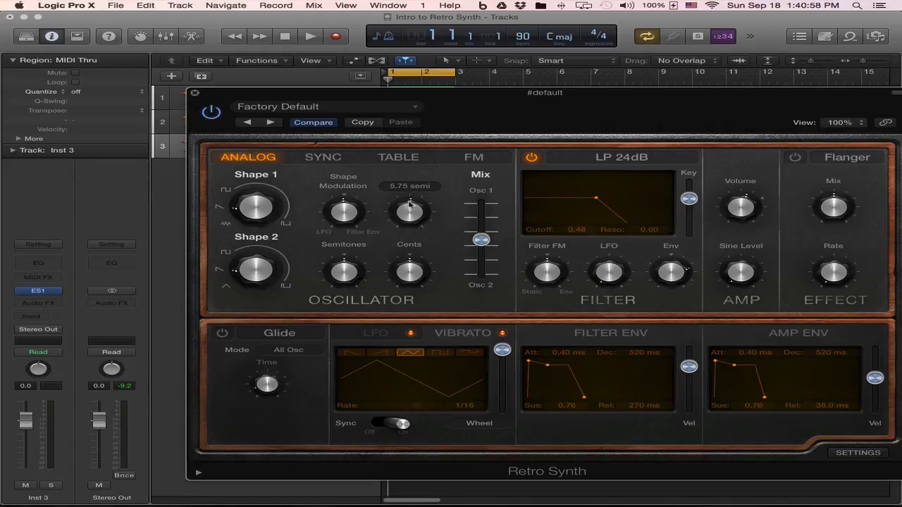
# Examine the Vibrato modulator's controller source options without changing the Mod Wheel selection.
pyautogui.moveTo(267, 210)
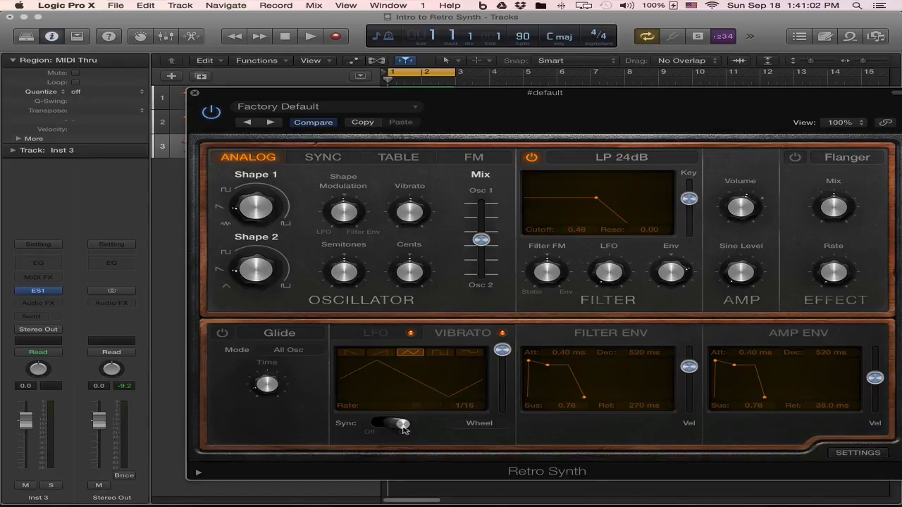
pyautogui.click(483, 425)
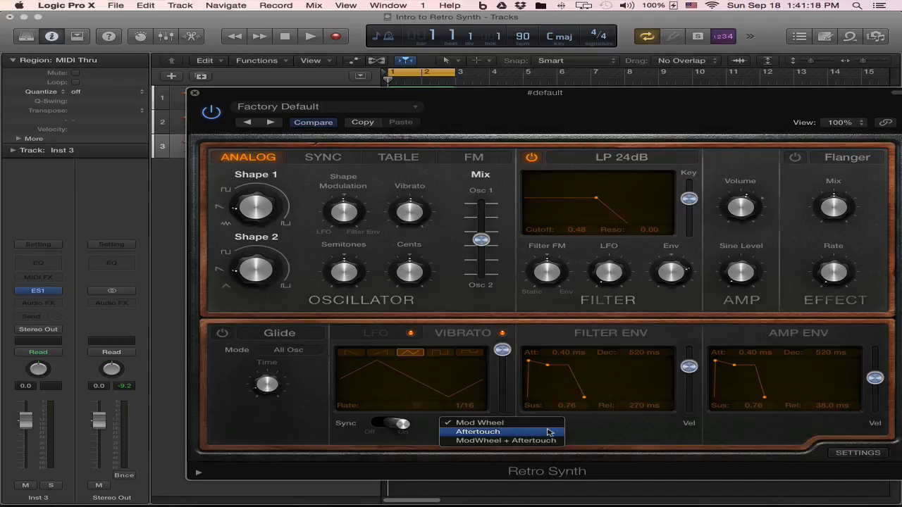
pyautogui.moveTo(493, 360)
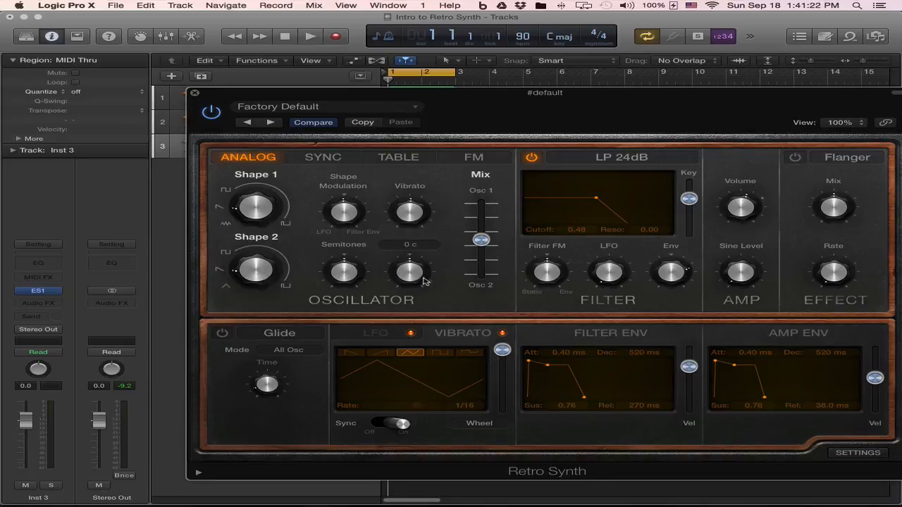
pyautogui.moveTo(480, 198)
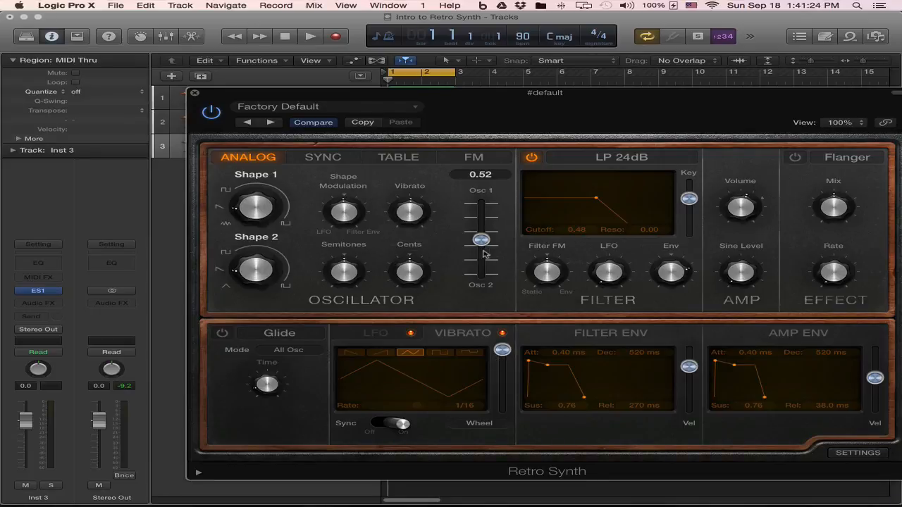
# Display the LFO settings, test the oscillator Shape Modulation towards both LFO and Filter Env, and reset it to the centre.
pyautogui.moveTo(343, 210)
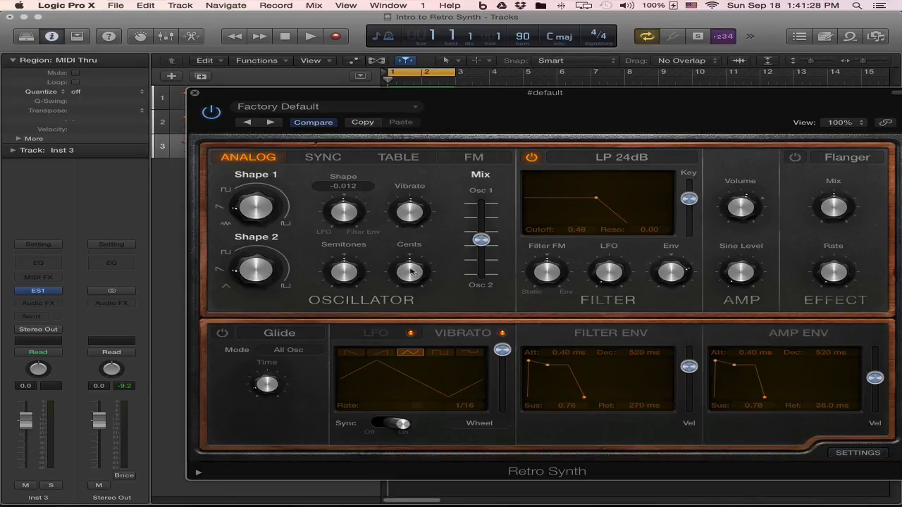
pyautogui.click(369, 333)
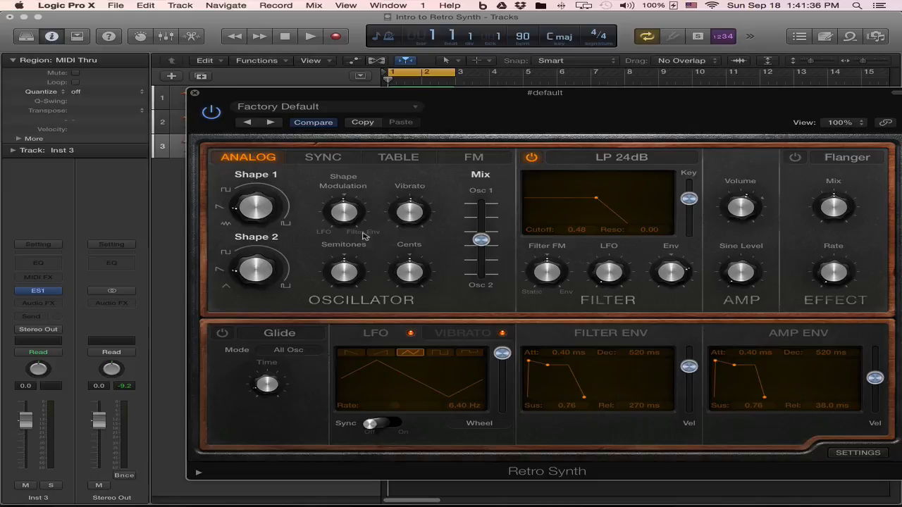
pyautogui.moveTo(346, 217)
pyautogui.mouseDown()
pyautogui.moveTo(347, 202)
pyautogui.moveTo(349, 241)
pyautogui.moveTo(356, 210)
pyautogui.mouseUp()
pyautogui.moveTo(350, 222); pyautogui.dragTo(346, 199)
pyautogui.moveTo(346, 196)
pyautogui.moveTo(345, 211); pyautogui.dragTo(350, 331)
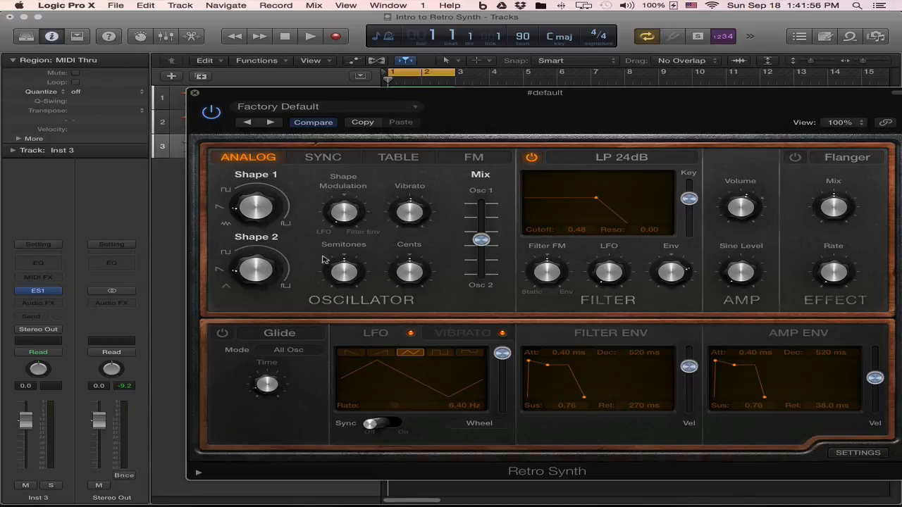
pyautogui.keyDown('alt'); pyautogui.click(345, 198); pyautogui.keyUp('alt')
# Try raised resonance and different cutoffs on the LP 24dB filter, finishing with Cutoff at 0.53 and Reso at 0.00.
pyautogui.moveTo(411, 254)
pyautogui.moveTo(596, 196)
pyautogui.mouseDown()
pyautogui.moveTo(595, 179)
pyautogui.moveTo(614, 211)
pyautogui.moveTo(596, 191)
pyautogui.mouseUp()
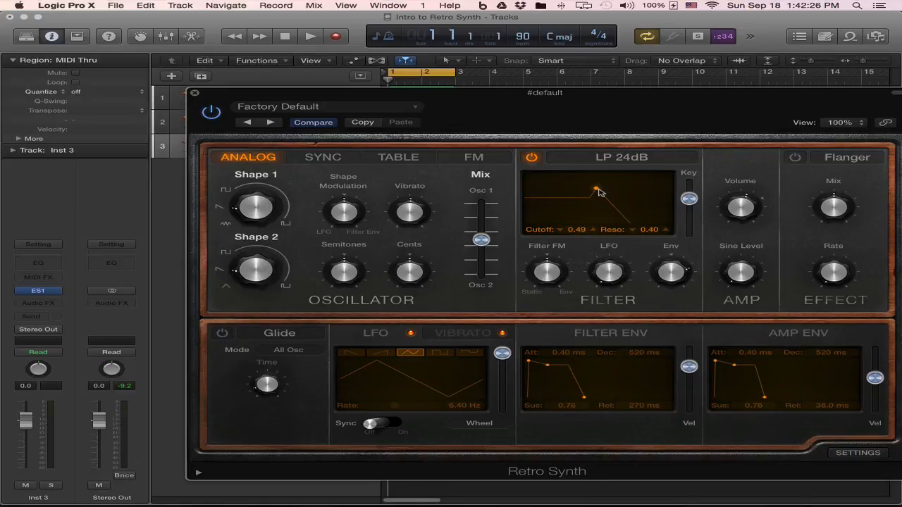
pyautogui.moveTo(597, 190)
pyautogui.mouseDown()
pyautogui.moveTo(597, 157)
pyautogui.moveTo(600, 184)
pyautogui.mouseUp()
pyautogui.moveTo(599, 186)
pyautogui.mouseDown()
pyautogui.moveTo(599, 208)
pyautogui.moveTo(604, 187)
pyautogui.mouseUp()
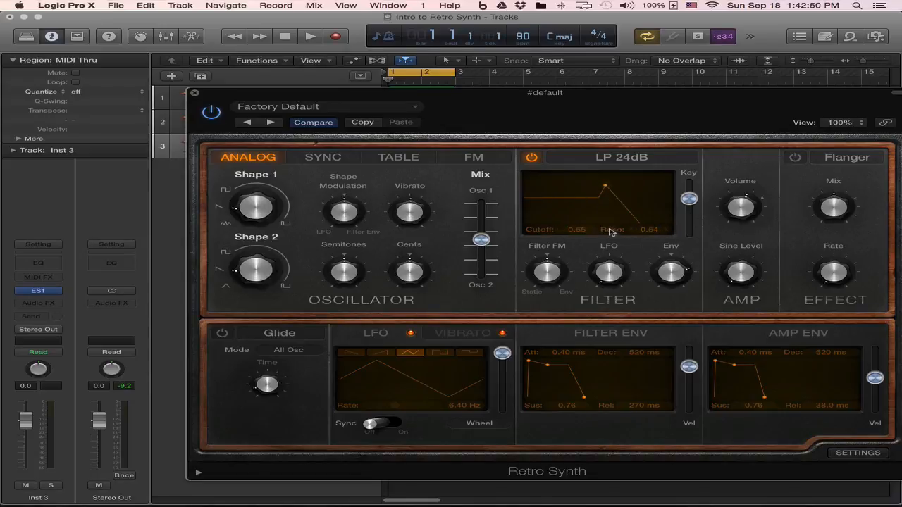
pyautogui.moveTo(606, 187)
pyautogui.mouseDown()
pyautogui.moveTo(610, 213)
pyautogui.moveTo(607, 175)
pyautogui.moveTo(607, 197)
pyautogui.mouseUp()
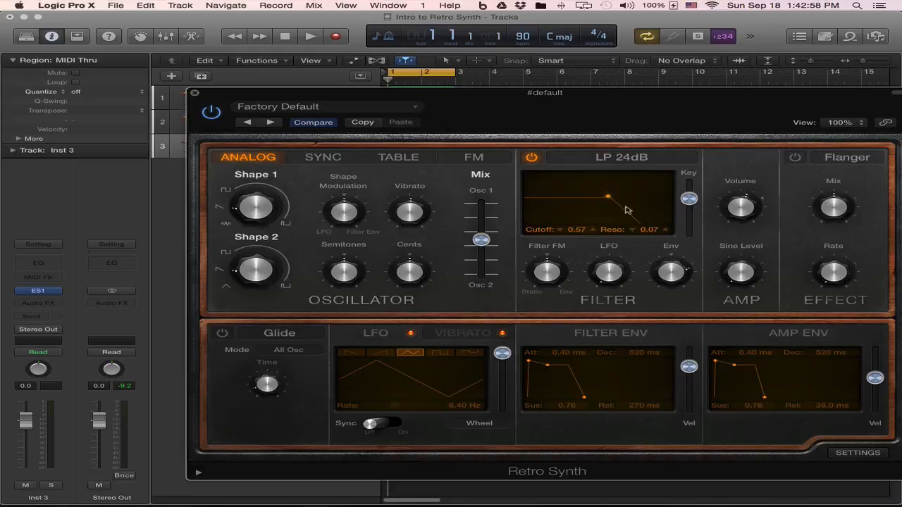
pyautogui.moveTo(608, 197)
pyautogui.mouseDown()
pyautogui.moveTo(606, 177)
pyautogui.moveTo(608, 202)
pyautogui.moveTo(576, 198)
pyautogui.moveTo(648, 201)
pyautogui.moveTo(539, 201)
pyautogui.moveTo(634, 203)
pyautogui.moveTo(579, 204)
pyautogui.moveTo(613, 198)
pyautogui.moveTo(606, 200)
pyautogui.mouseUp()
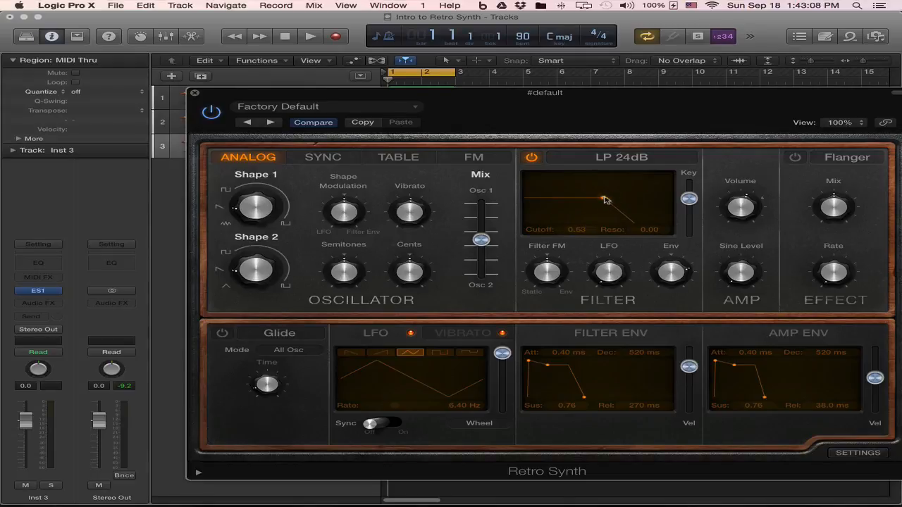
# Examine the Retro Synth filter type options without changing the LP 24dB selection.
pyautogui.click(623, 159)
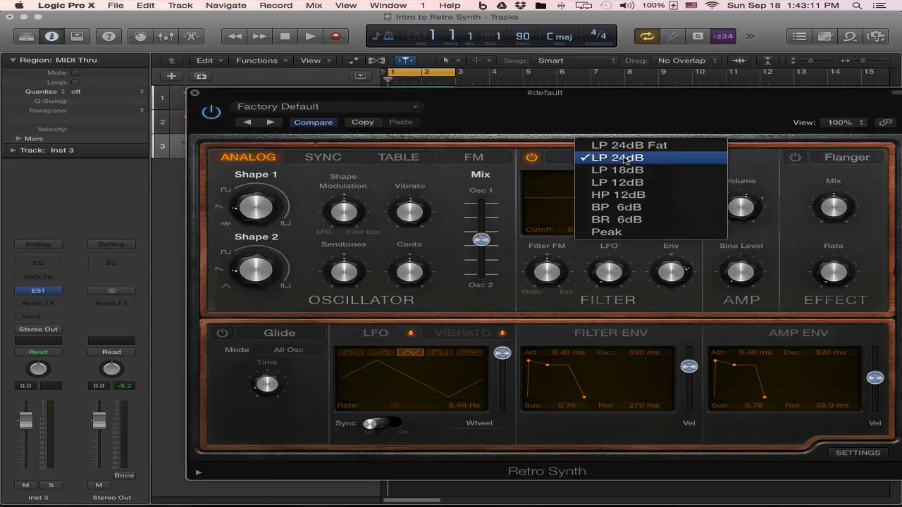
pyautogui.click(641, 254)
pyautogui.click(631, 159)
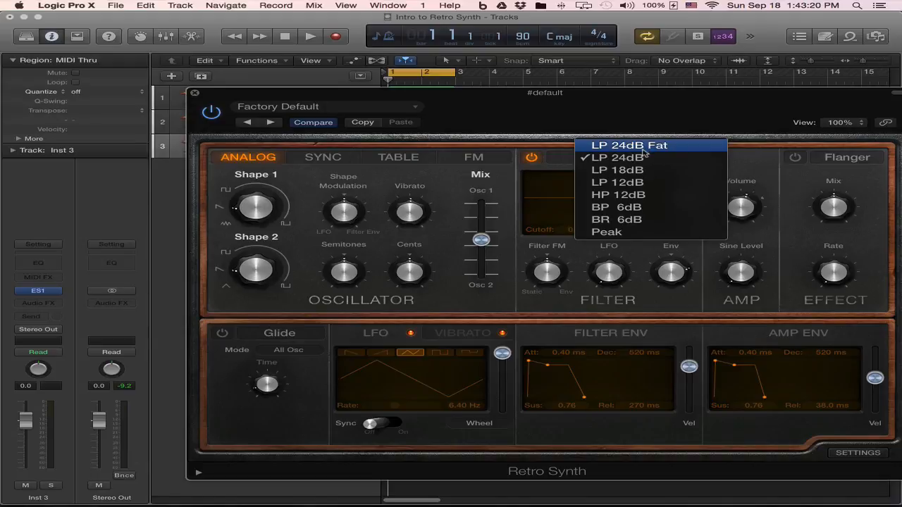
pyautogui.click(693, 98)
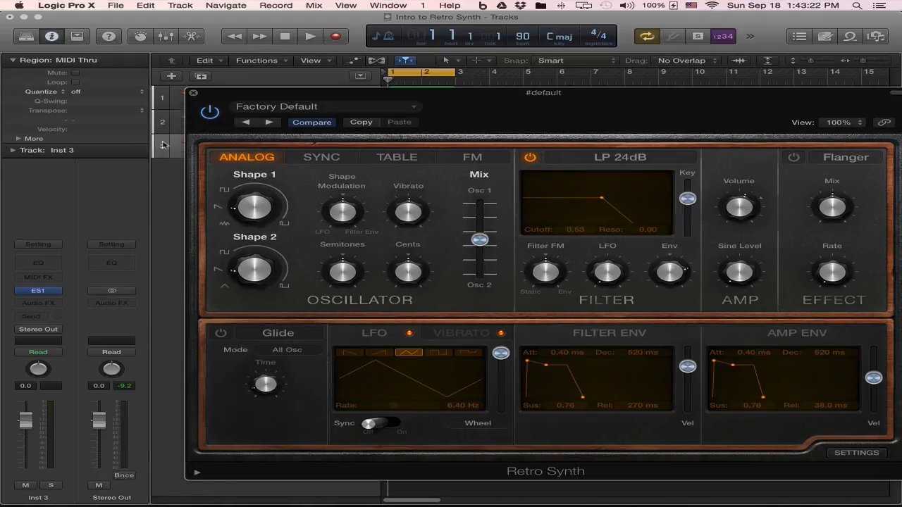
# Open the ES M synth on Inst 2, shift its window slightly and test its filter Cutoff control.
pyautogui.click(172, 120)
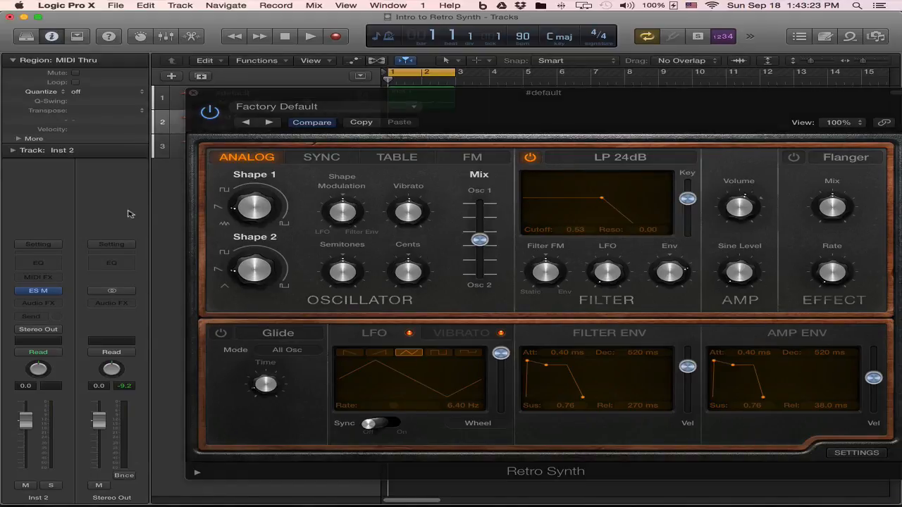
pyautogui.click(46, 290)
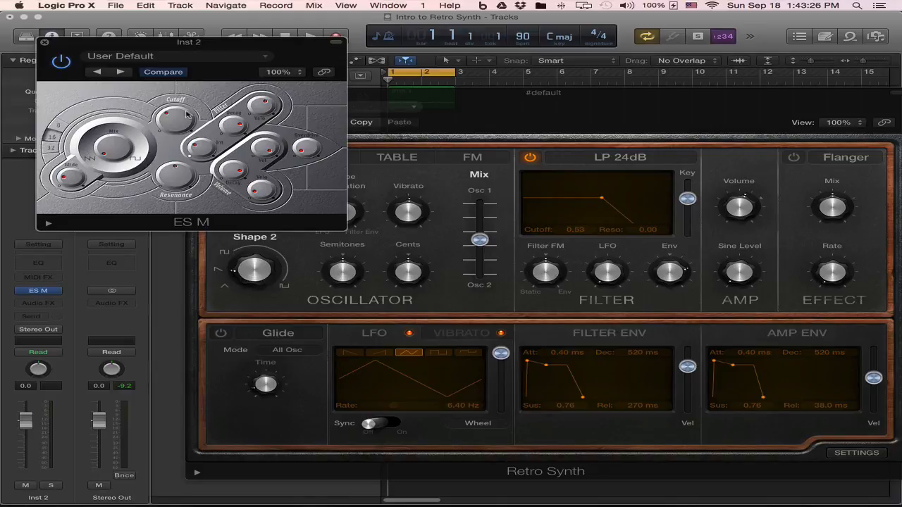
pyautogui.moveTo(195, 46); pyautogui.dragTo(186, 39)
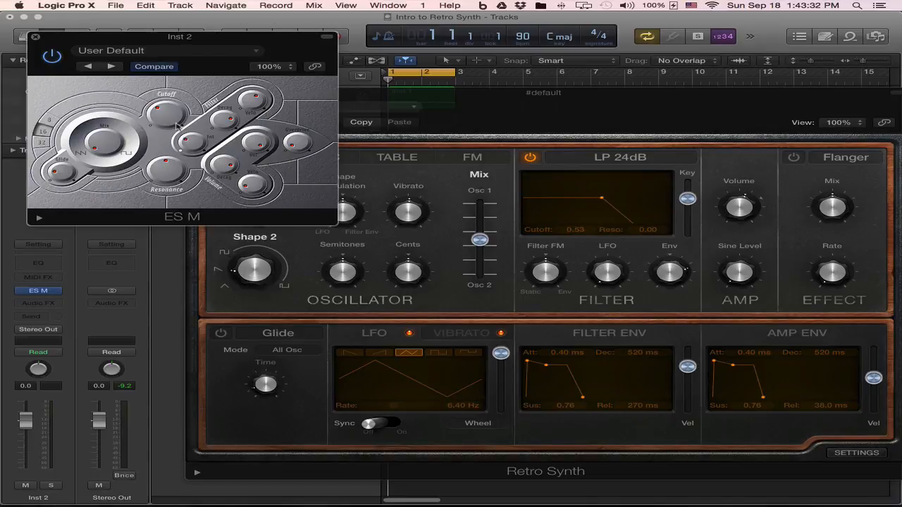
pyautogui.moveTo(168, 118); pyautogui.dragTo(176, 85)
# Compare Retro Synth's filter type options with the ES M filter, keeping LP 24dB, and close the ES M window.
pyautogui.click(562, 162)
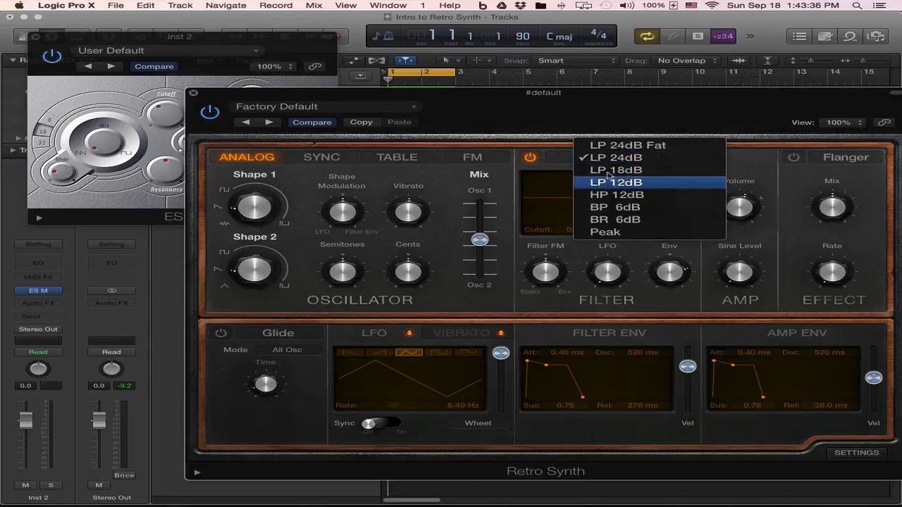
pyautogui.click(607, 121)
pyautogui.click(173, 85)
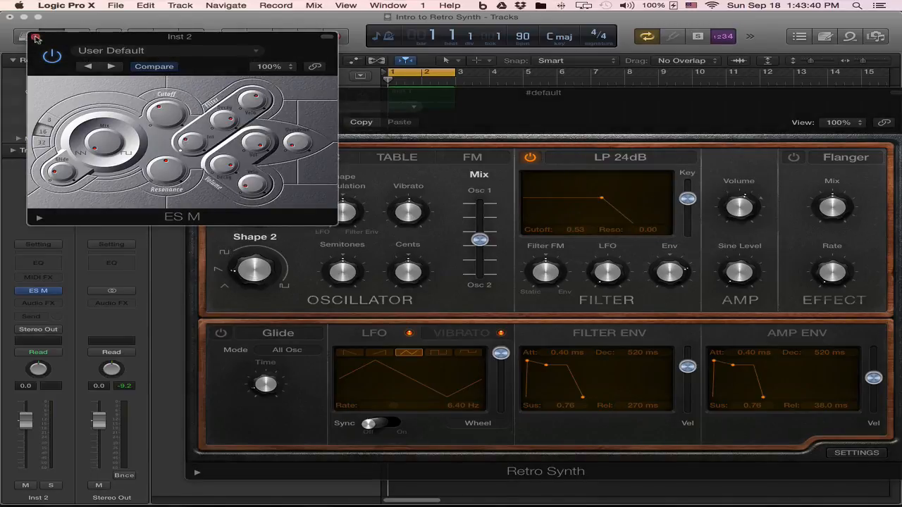
pyautogui.click(35, 36)
# Open the ES1 synth on Inst 3, switch its filter between the different slope settings, and close its window.
pyautogui.click(176, 146)
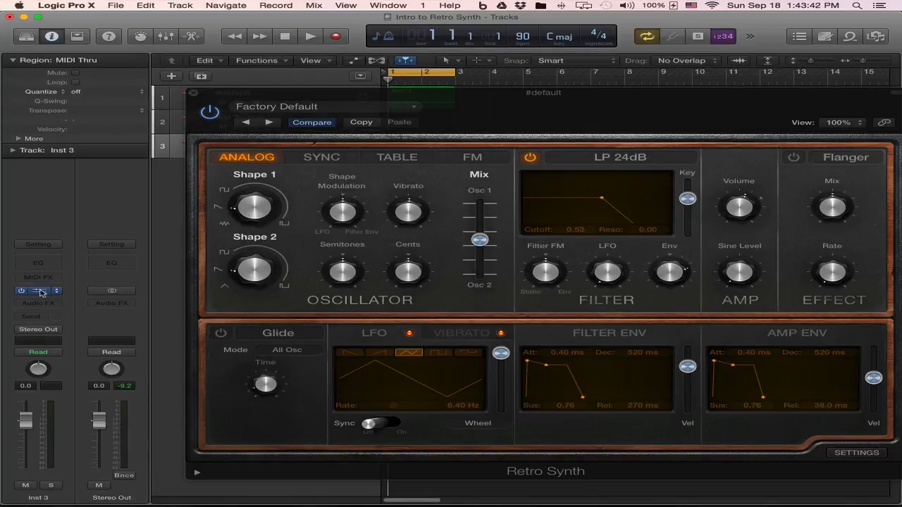
pyautogui.click(38, 290)
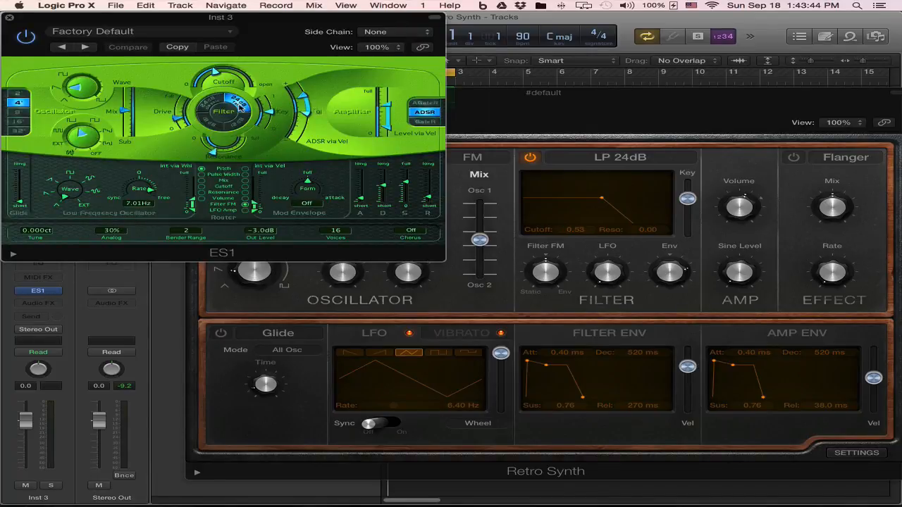
pyautogui.click(206, 104)
pyautogui.click(238, 106)
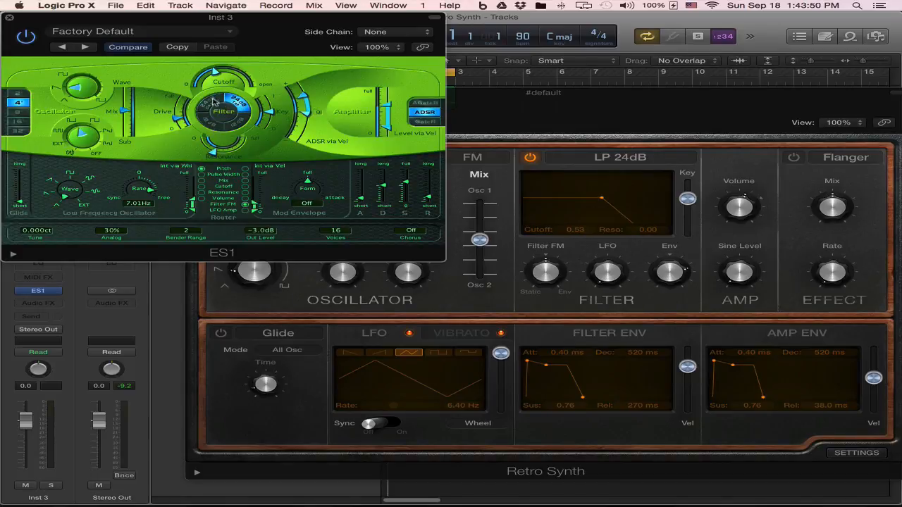
pyautogui.click(212, 126)
pyautogui.click(220, 126)
pyautogui.click(205, 125)
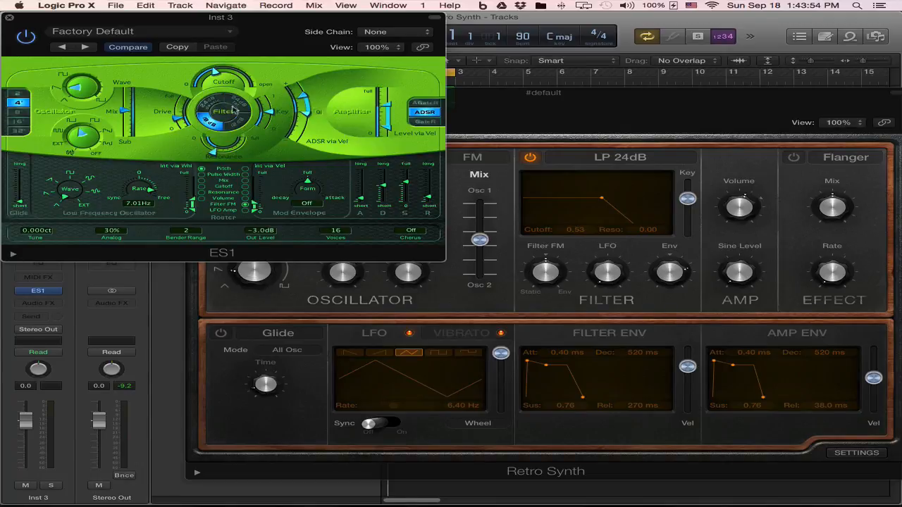
pyautogui.click(10, 16)
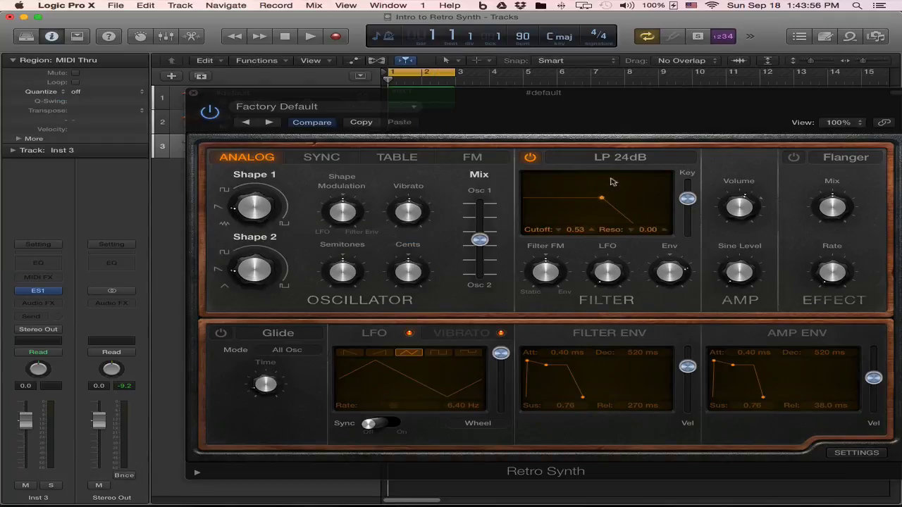
# Try the LP 18dB, LP 12dB and HP 12dB filter types in Retro Synth.
pyautogui.click(620, 158)
pyautogui.click(658, 173)
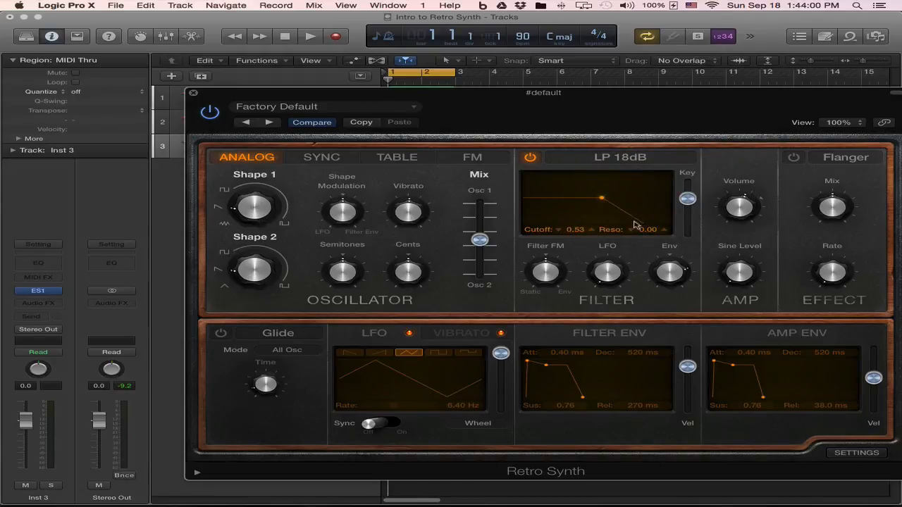
pyautogui.click(627, 158)
pyautogui.click(631, 173)
pyautogui.click(624, 159)
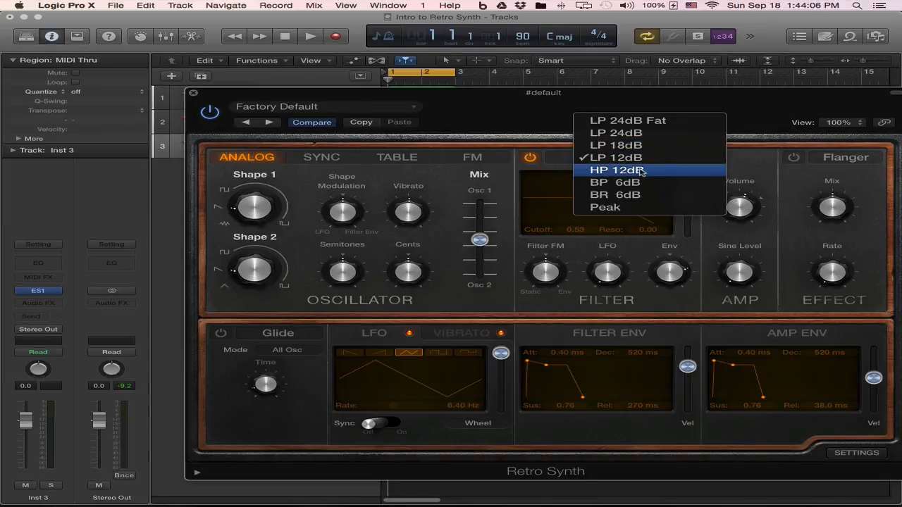
pyautogui.click(641, 172)
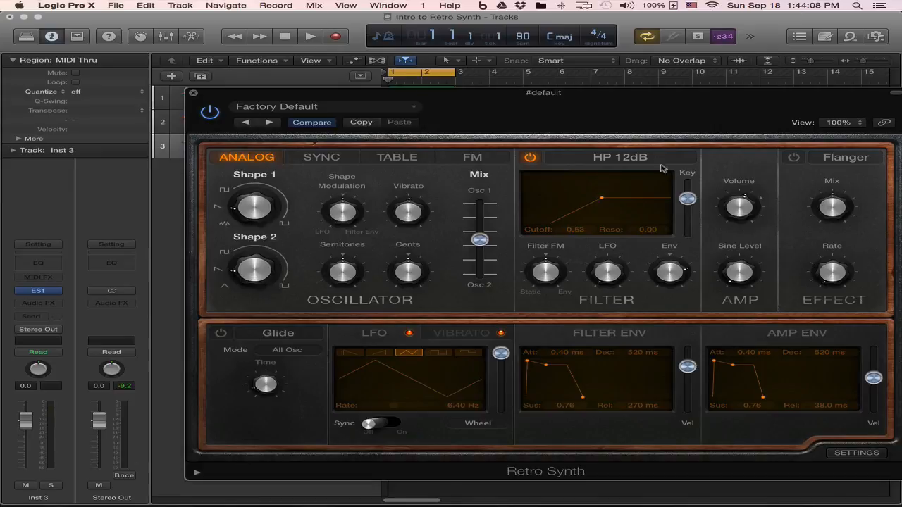
pyautogui.click(659, 161)
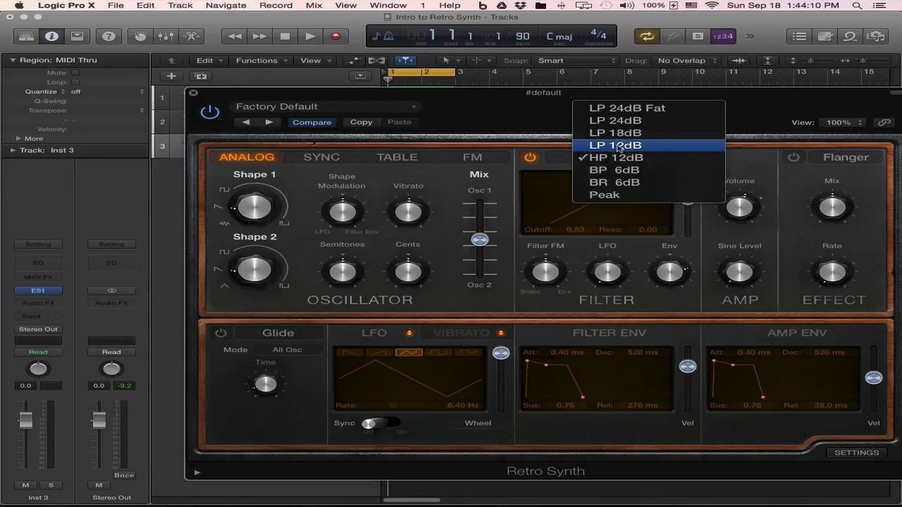
pyautogui.click(757, 122)
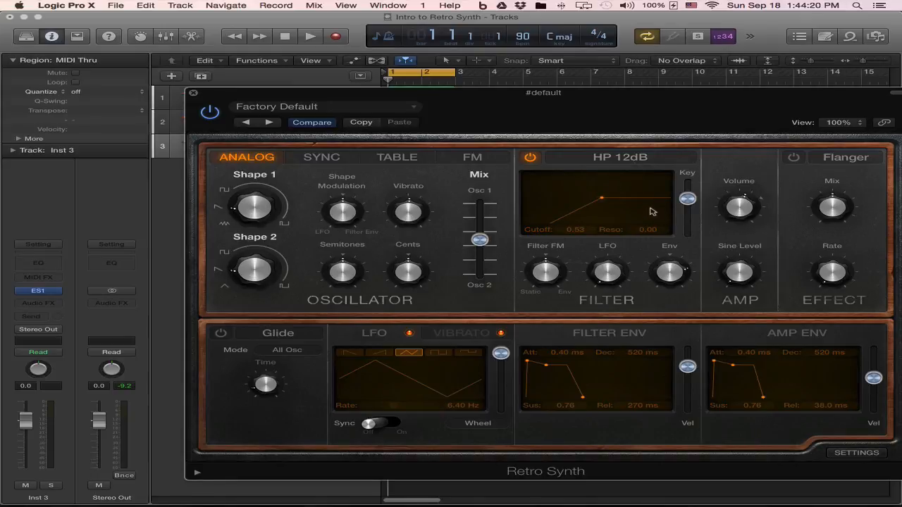
# Switch the Retro Synth filter back to LP 12dB for comparison and finish with the BP 6dB type.
pyautogui.click(624, 162)
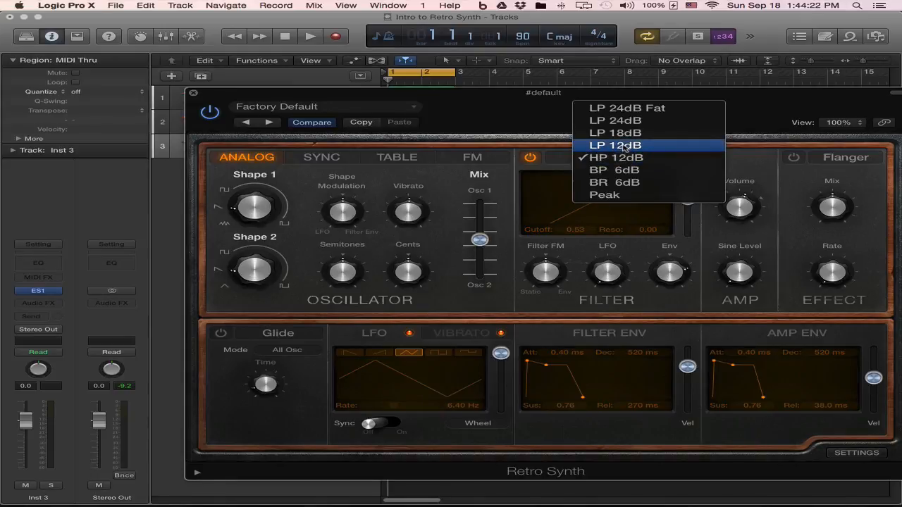
pyautogui.click(624, 145)
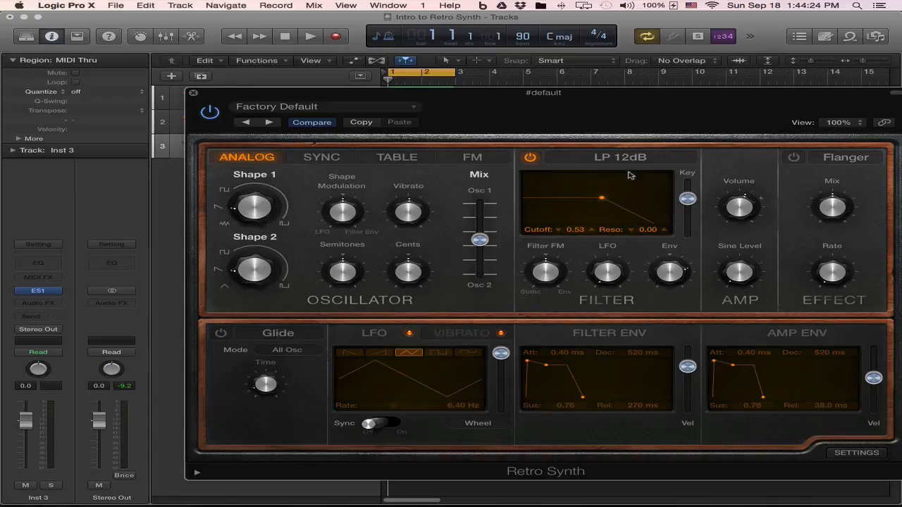
pyautogui.click(629, 157)
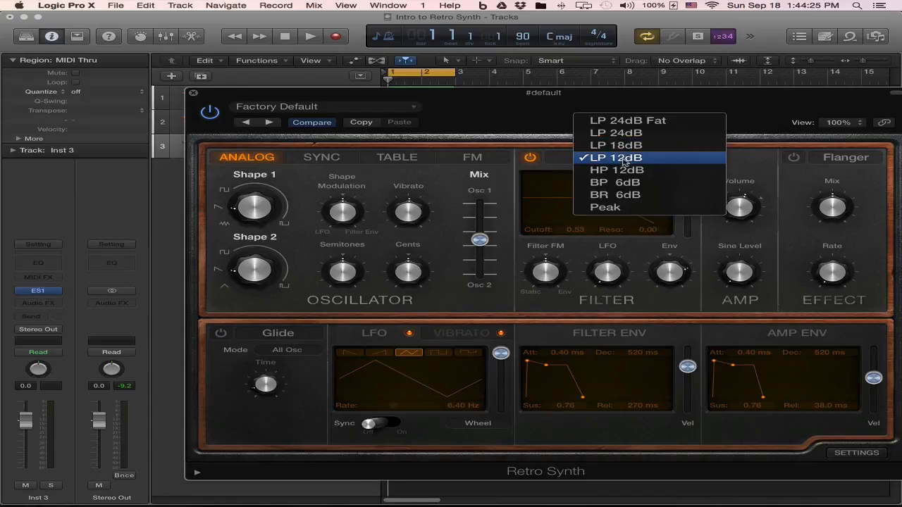
pyautogui.click(673, 183)
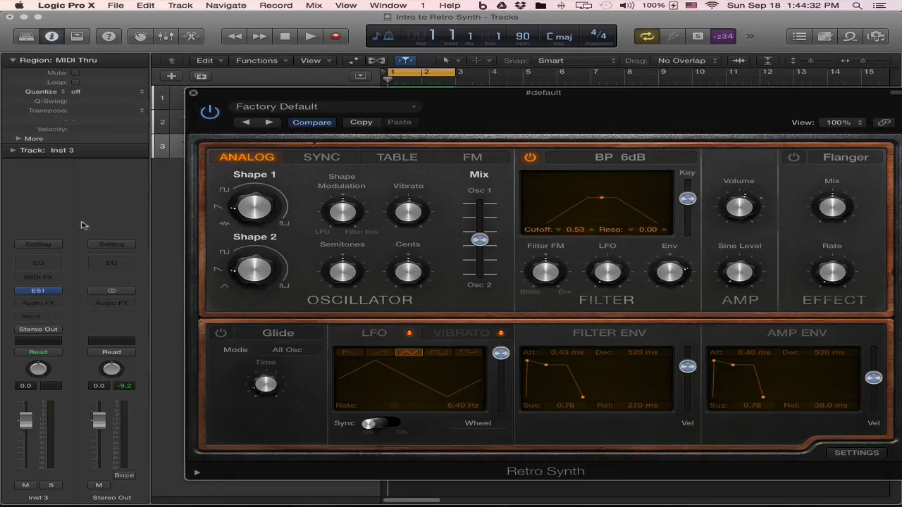
# Open the Channel EQ on the #default track, set its low shelf to 132 Hz at -0.5 dB and boost the 250 Hz band to +20.0 dB at 275 Hz.
pyautogui.click(175, 101)
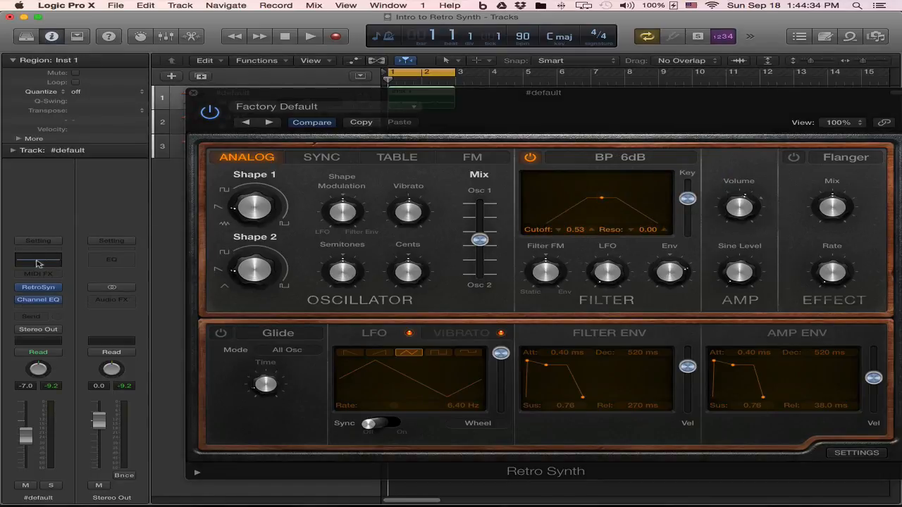
pyautogui.click(39, 262)
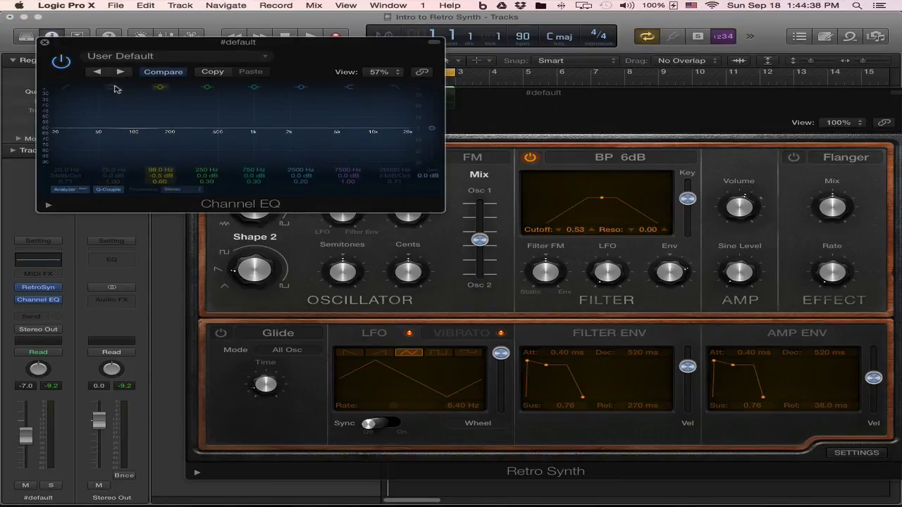
pyautogui.moveTo(119, 127); pyautogui.dragTo(149, 129)
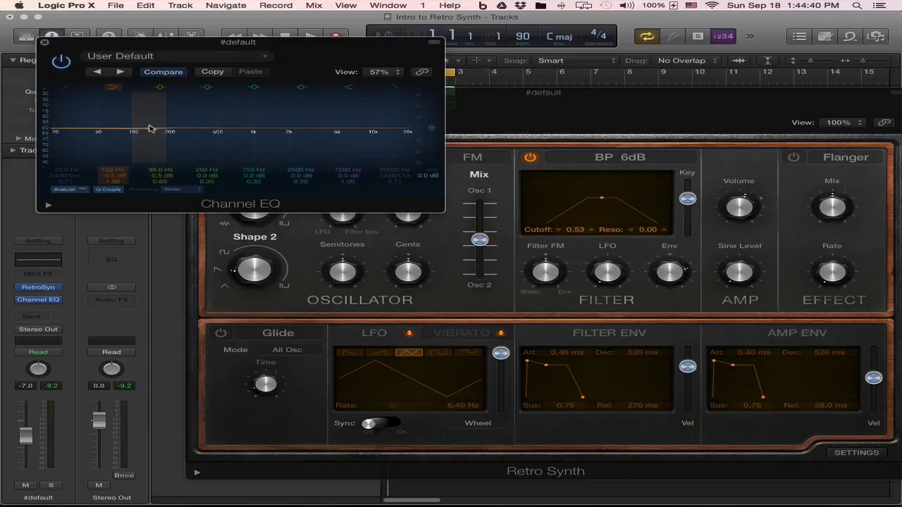
pyautogui.moveTo(182, 114); pyautogui.dragTo(187, 91)
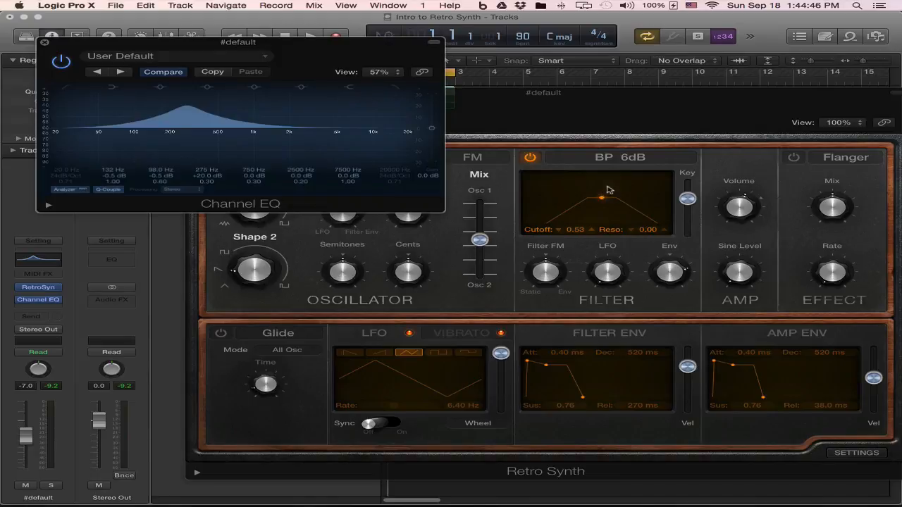
# Lower the Retro Synth filter's Key amount slightly and bring the Channel EQ window to the front.
pyautogui.moveTo(686, 199); pyautogui.dragTo(687, 206)
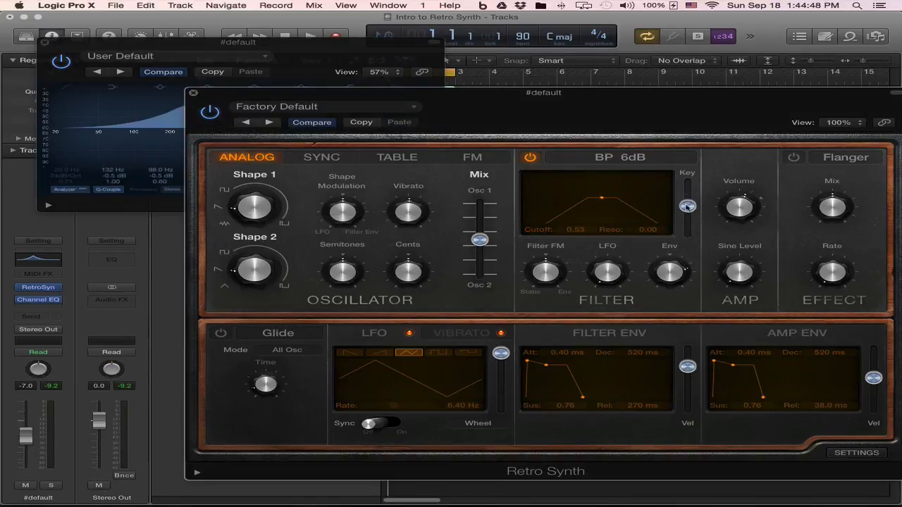
pyautogui.click(241, 45)
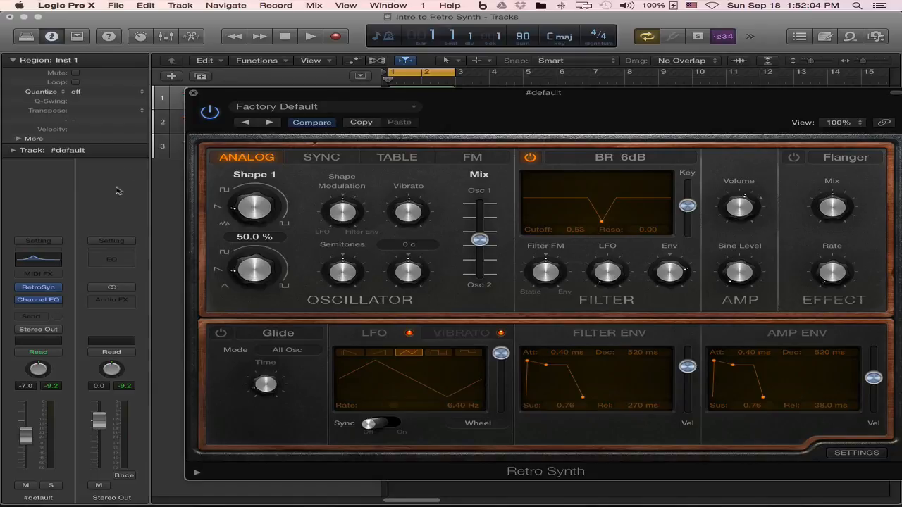
# In the #default track's Channel EQ, set the low shelf to 56 Hz at -1.0 dB, cut -24.0 dB at 285 Hz, and close the EQ.
pyautogui.click(37, 260)
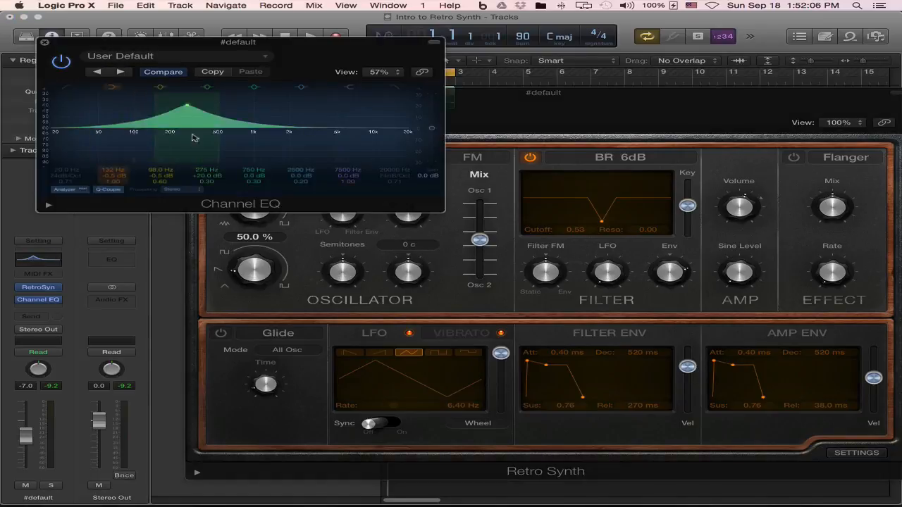
pyautogui.moveTo(187, 107); pyautogui.dragTo(106, 135)
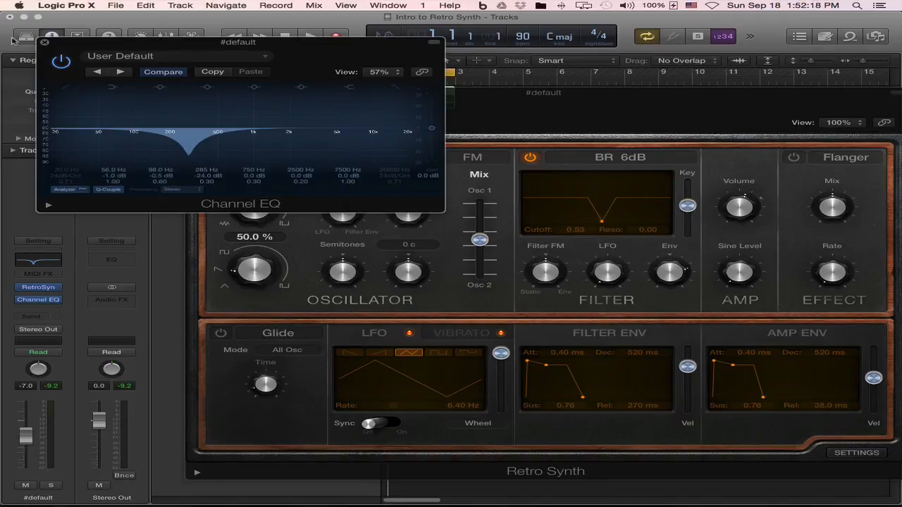
pyautogui.click(45, 43)
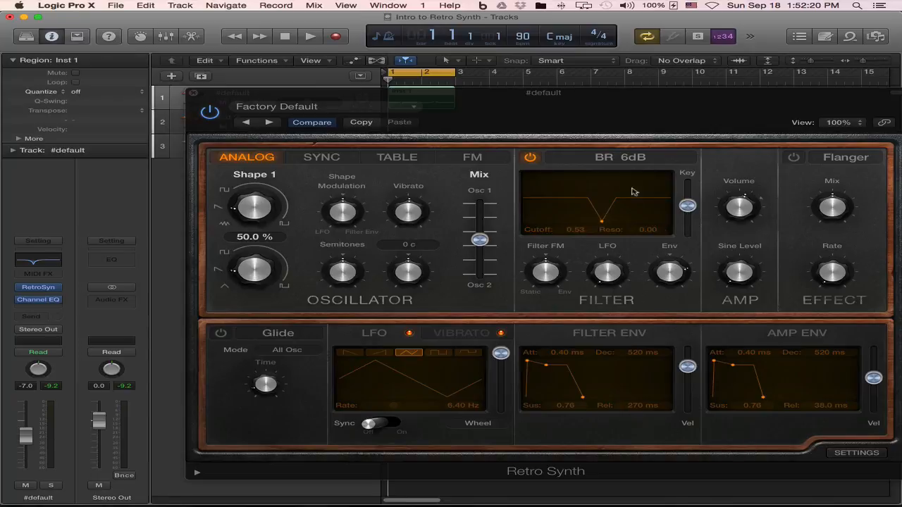
# Try the Peak filter type in Retro Synth with cutoff at 0.52 and resonance raised to 1.00.
pyautogui.click(612, 158)
pyautogui.click(612, 172)
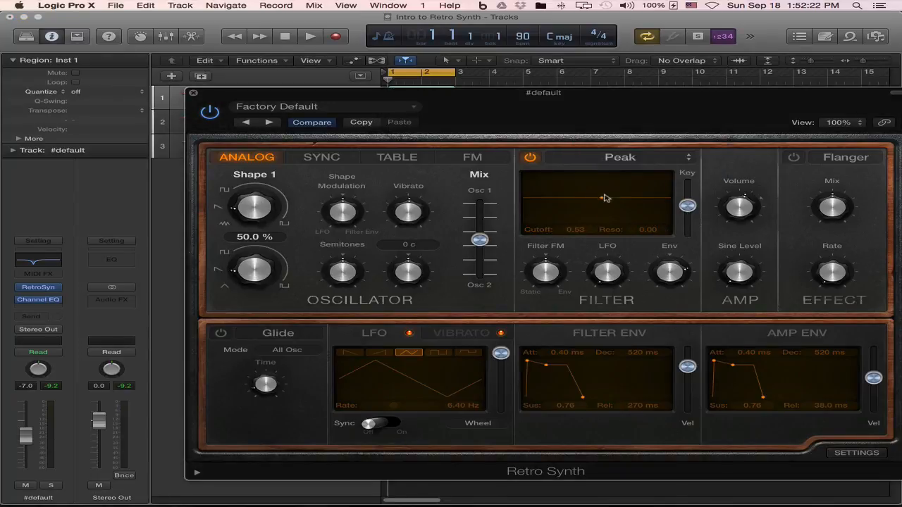
pyautogui.moveTo(604, 195); pyautogui.dragTo(602, 172)
pyautogui.moveTo(603, 177)
pyautogui.mouseDown()
pyautogui.moveTo(600, 193)
pyautogui.moveTo(600, 169)
pyautogui.mouseUp()
# Set the filter type to BR 6dB with cutoff 0.54 and resonance 0.18, and turn down the filter's Env amount.
pyautogui.click(620, 157)
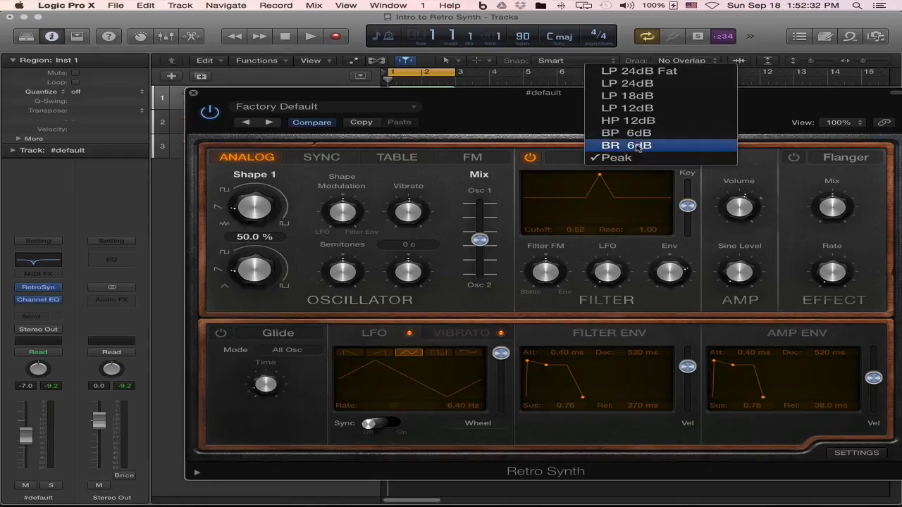
pyautogui.click(638, 147)
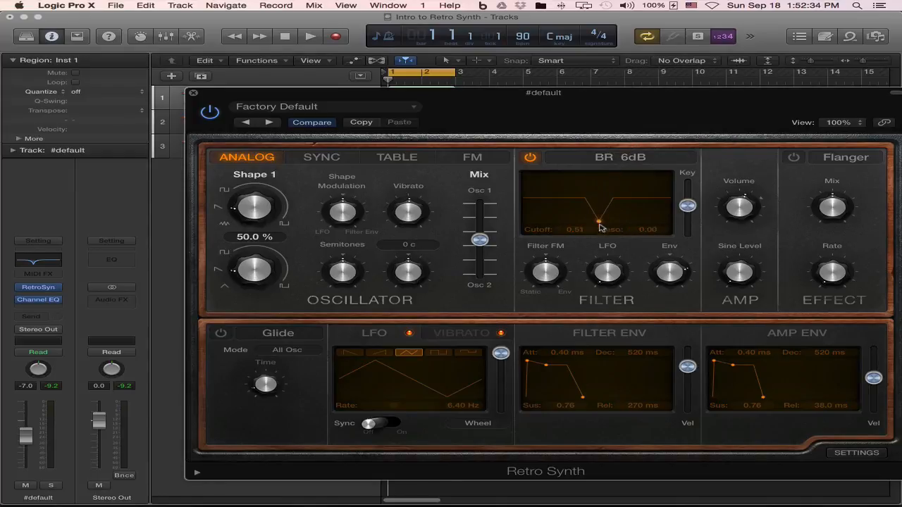
pyautogui.moveTo(600, 217); pyautogui.dragTo(600, 218)
pyautogui.moveTo(600, 219); pyautogui.dragTo(601, 229)
pyautogui.moveTo(602, 224); pyautogui.dragTo(604, 195)
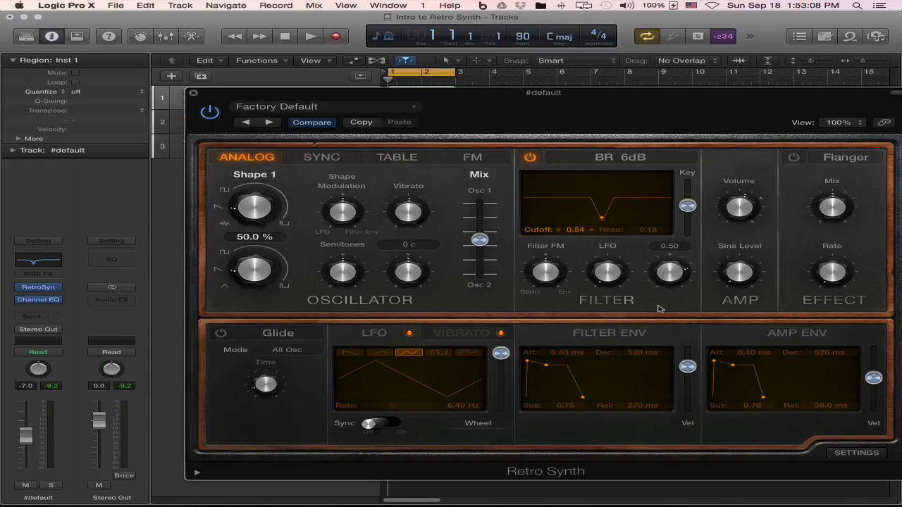
pyautogui.moveTo(674, 269); pyautogui.dragTo(678, 296)
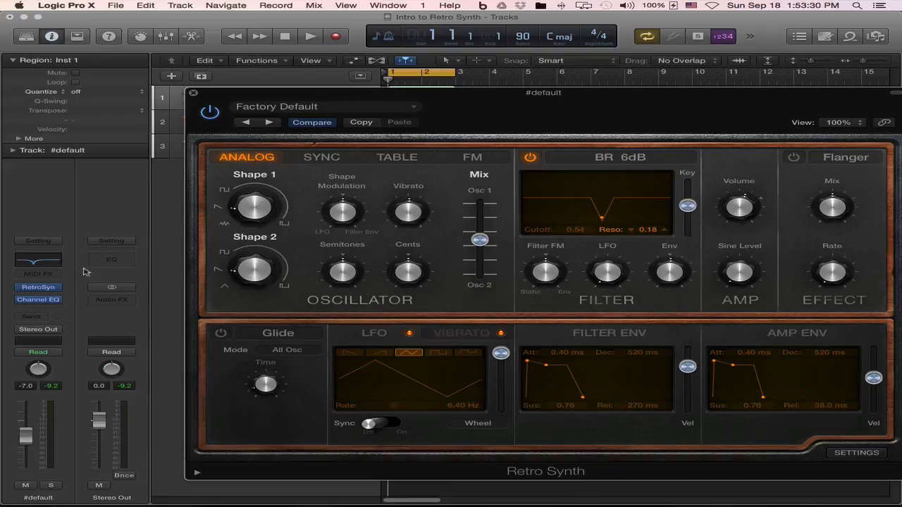
# Open the ES1 on the Inst 3 track to examine its filter and modulation controls, and close it.
pyautogui.click(175, 122)
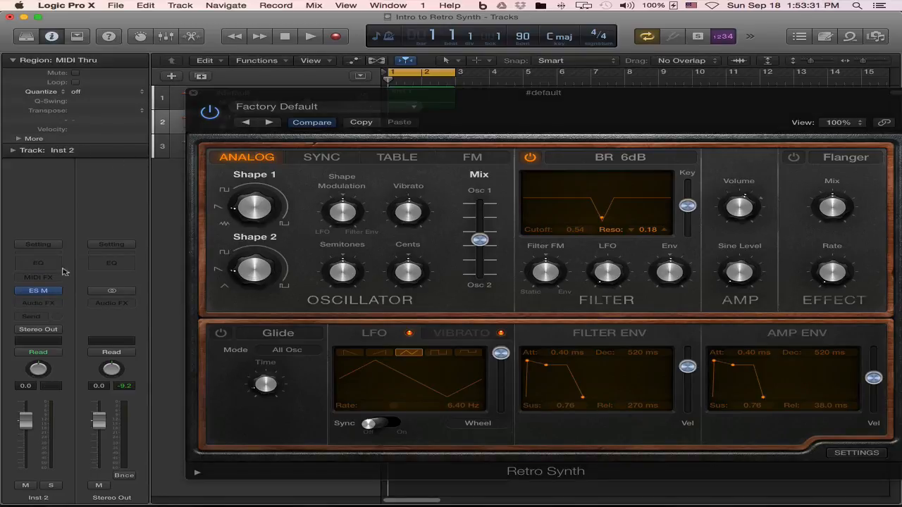
pyautogui.click(175, 146)
pyautogui.click(39, 291)
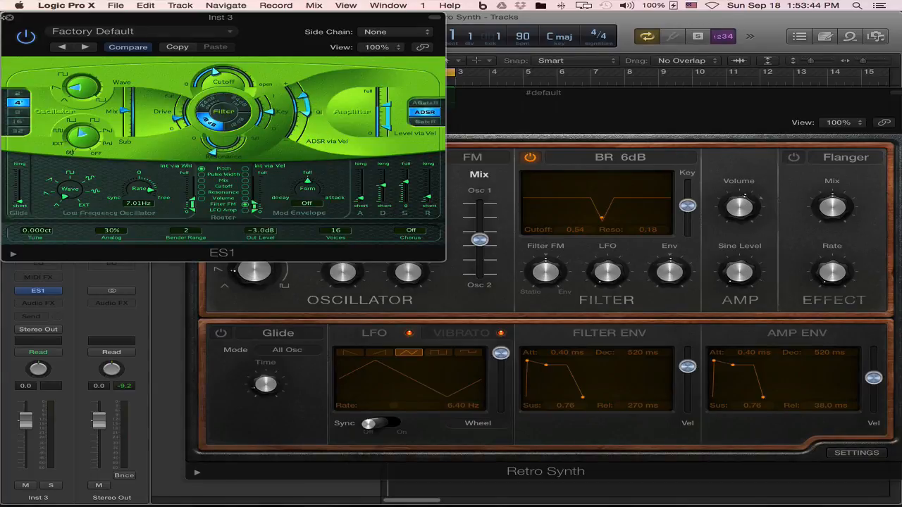
pyautogui.click(9, 16)
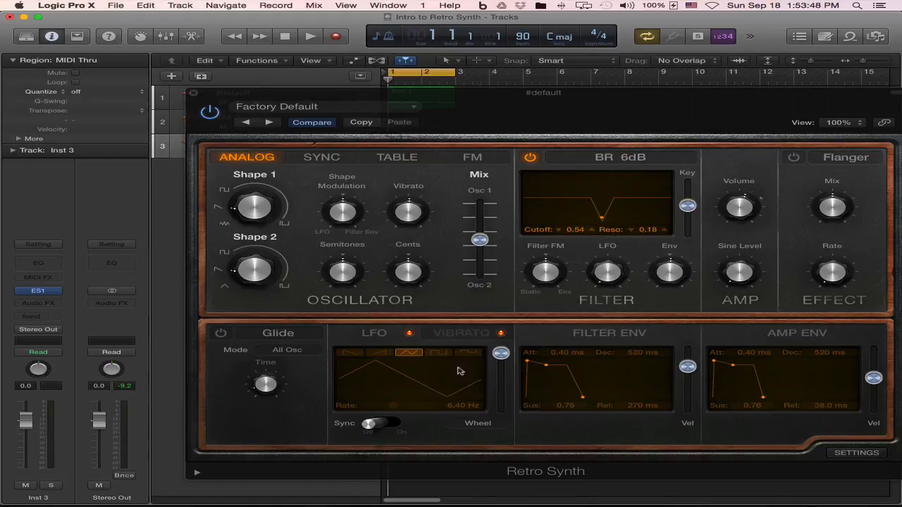
# Adjust the Retro Synth filter's LFO amount and compare the LFO settings with the Vibrato settings.
pyautogui.click(441, 332)
pyautogui.moveTo(408, 212)
pyautogui.mouseDown()
pyautogui.moveTo(410, 228)
pyautogui.moveTo(414, 203)
pyautogui.mouseUp()
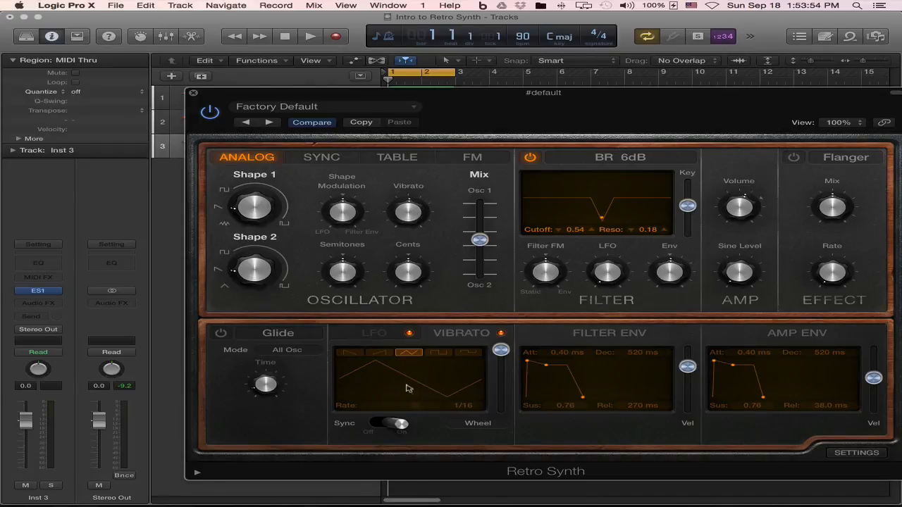
pyautogui.moveTo(604, 256)
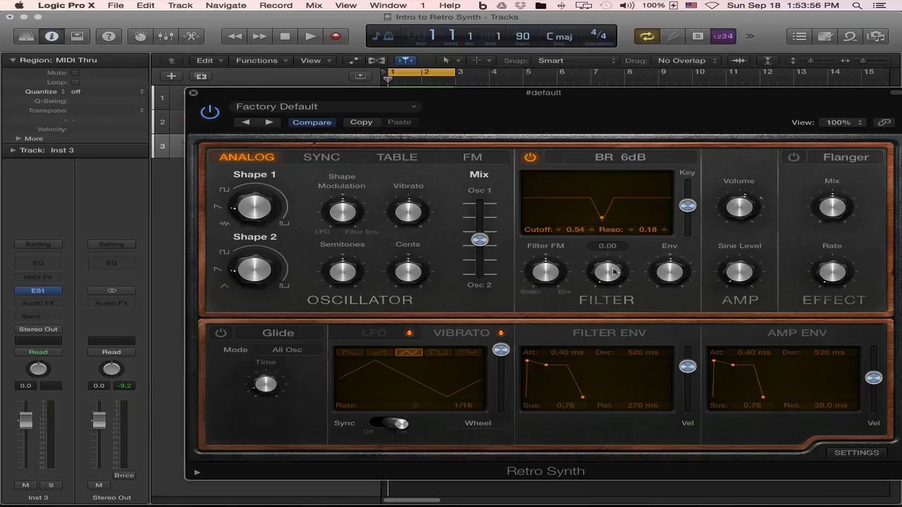
pyautogui.moveTo(610, 271); pyautogui.dragTo(625, 210)
pyautogui.click(362, 337)
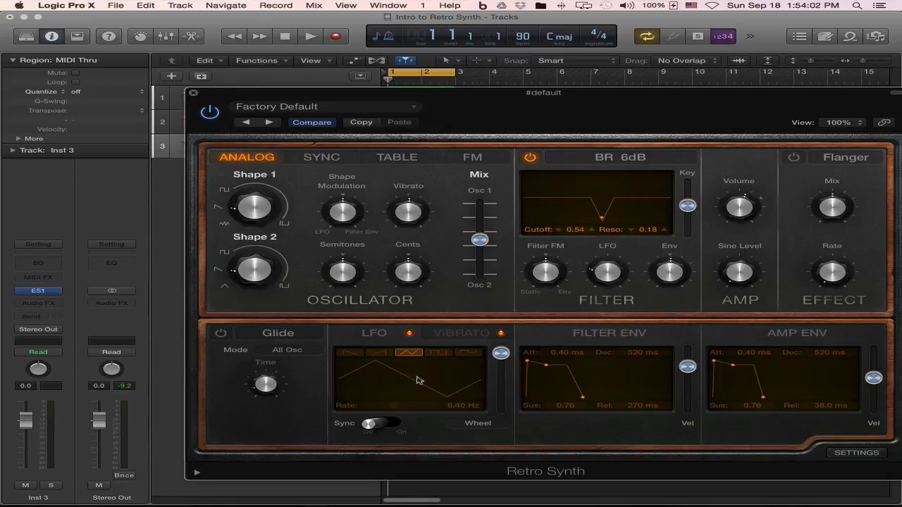
pyautogui.click(443, 332)
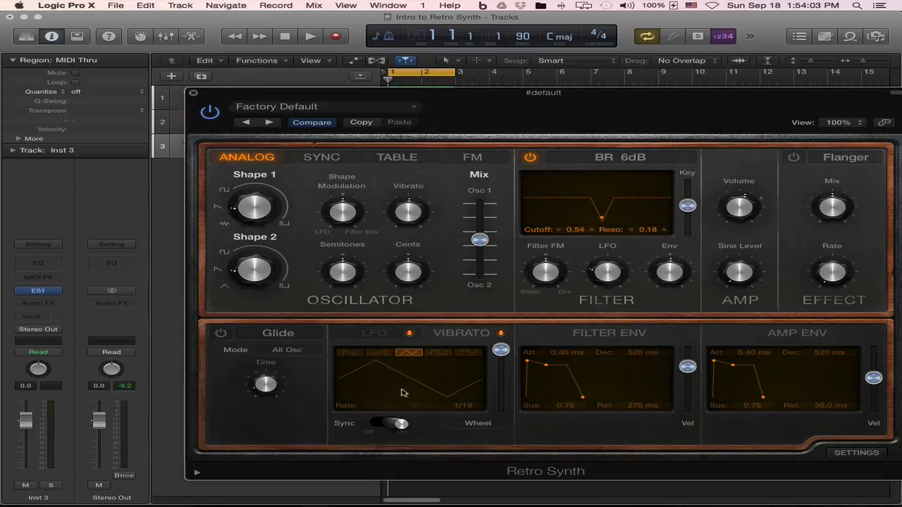
# Switch on Sync for the Retro Synth LFO and slow down its rate.
pyautogui.click(375, 335)
pyautogui.click(392, 424)
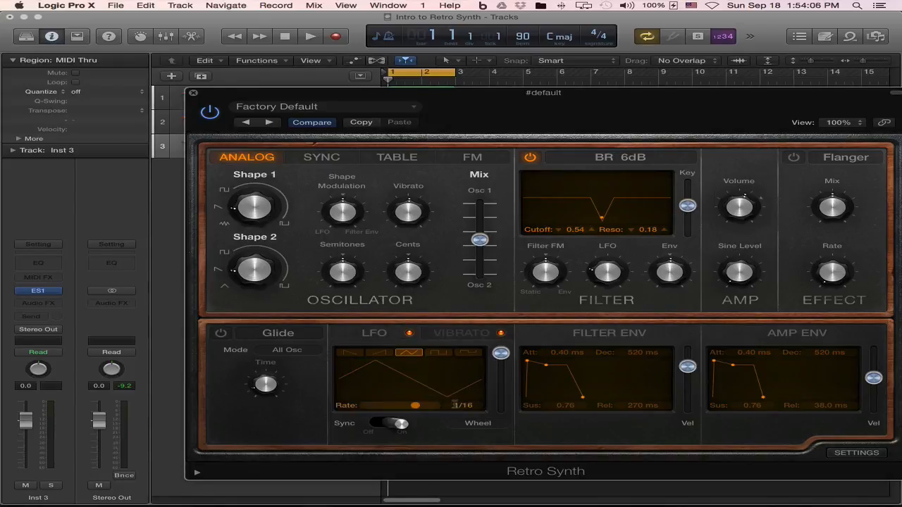
pyautogui.moveTo(416, 406); pyautogui.dragTo(384, 409)
# Switch off Sync for both modulators, leaving Vibrato at 2.30 Hz and the LFO at 1.10 Hz.
pyautogui.click(448, 335)
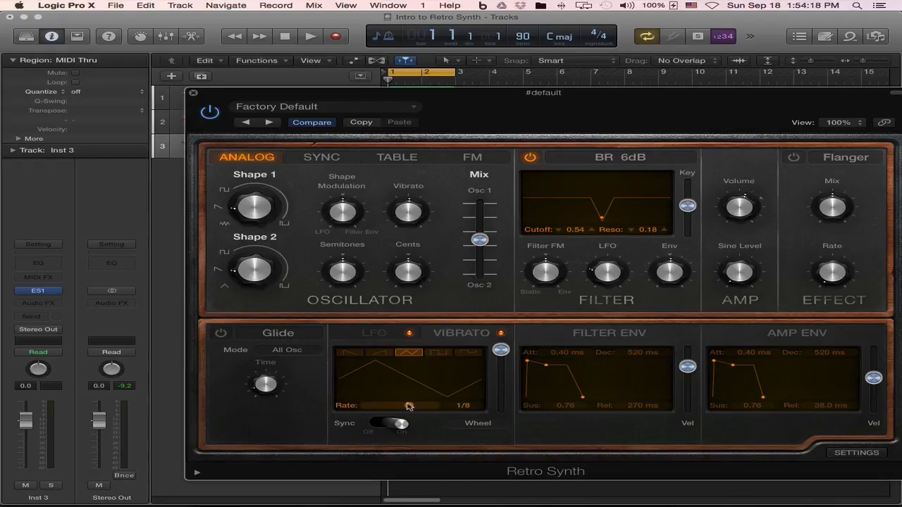
pyautogui.click(392, 423)
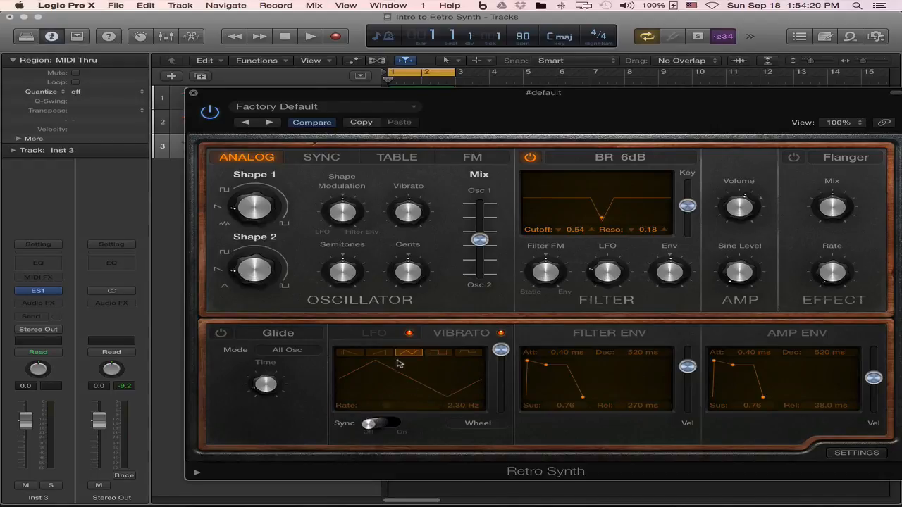
pyautogui.click(387, 336)
pyautogui.click(371, 425)
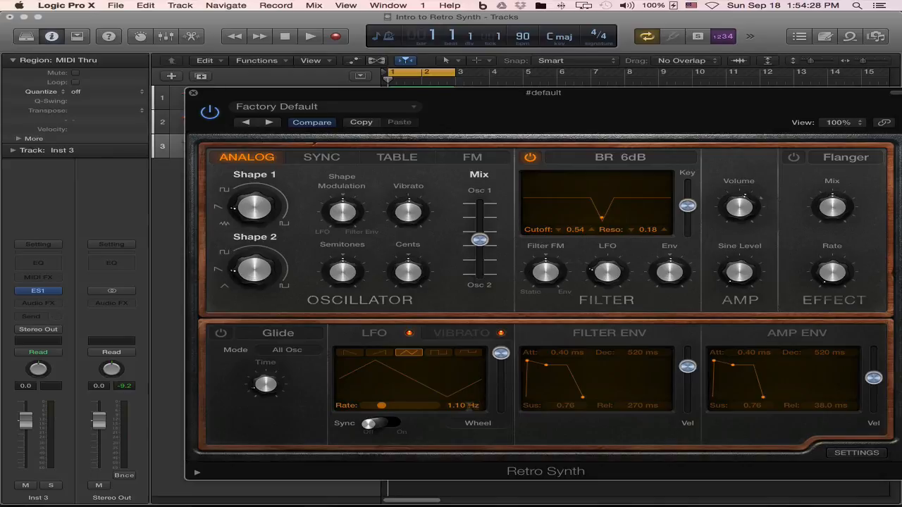
# Try the LFO Rate dial in Inst 3's ES1, close its window and reselect the #default track.
pyautogui.click(37, 290)
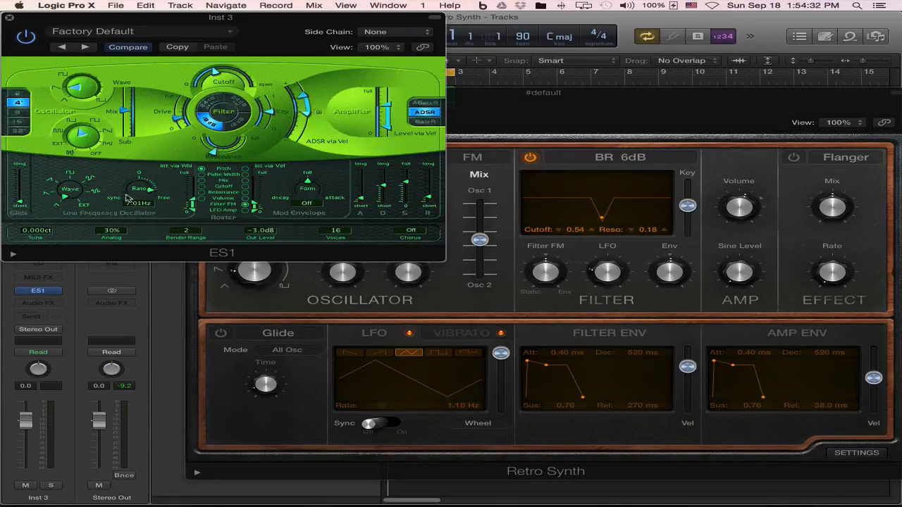
pyautogui.moveTo(151, 199); pyautogui.dragTo(146, 254)
pyautogui.moveTo(131, 200)
pyautogui.mouseDown()
pyautogui.moveTo(130, 188)
pyautogui.moveTo(151, 174)
pyautogui.moveTo(153, 193)
pyautogui.moveTo(141, 205)
pyautogui.mouseUp()
pyautogui.click(10, 17)
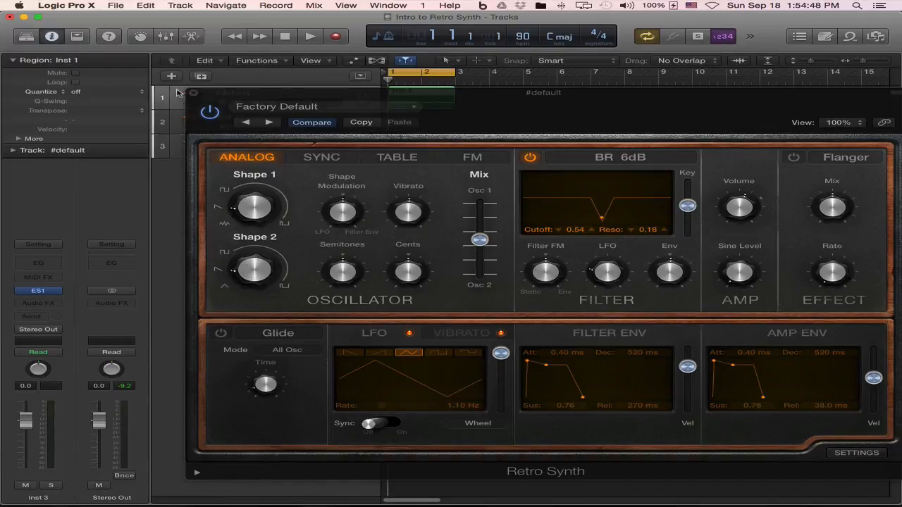
pyautogui.click(178, 93)
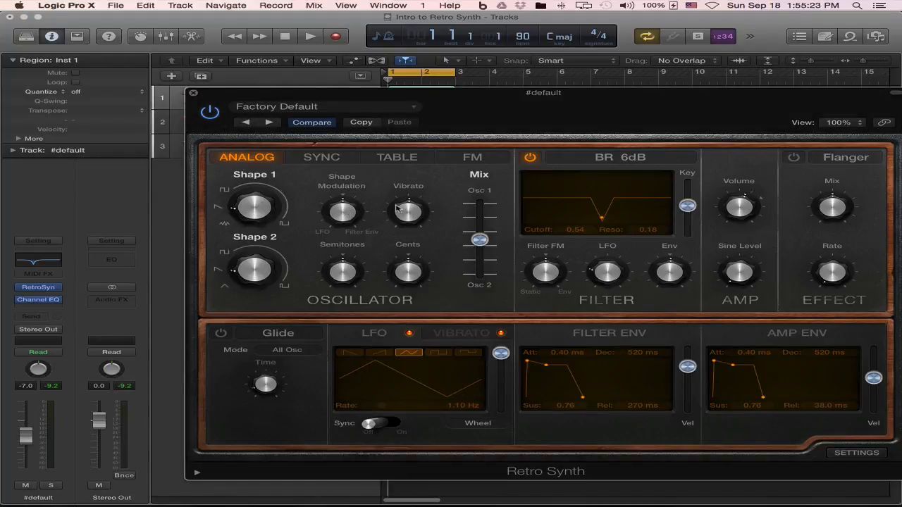
# Nudge Shape Modulation to 0.024 and sweep the Shape 1 oscillator through the square wave to the narrow pulse at 0.3 %.
pyautogui.moveTo(344, 211)
pyautogui.mouseDown()
pyautogui.moveTo(344, 239)
pyautogui.moveTo(352, 204)
pyautogui.moveTo(350, 219)
pyautogui.mouseUp()
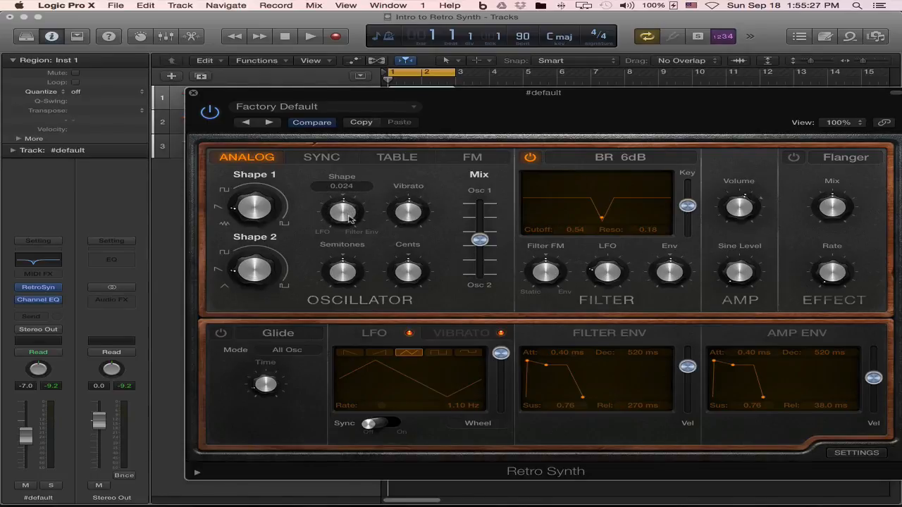
pyautogui.moveTo(266, 205)
pyautogui.mouseDown()
pyautogui.moveTo(255, 211)
pyautogui.moveTo(243, 198)
pyautogui.moveTo(262, 171)
pyautogui.moveTo(266, 189)
pyautogui.mouseUp()
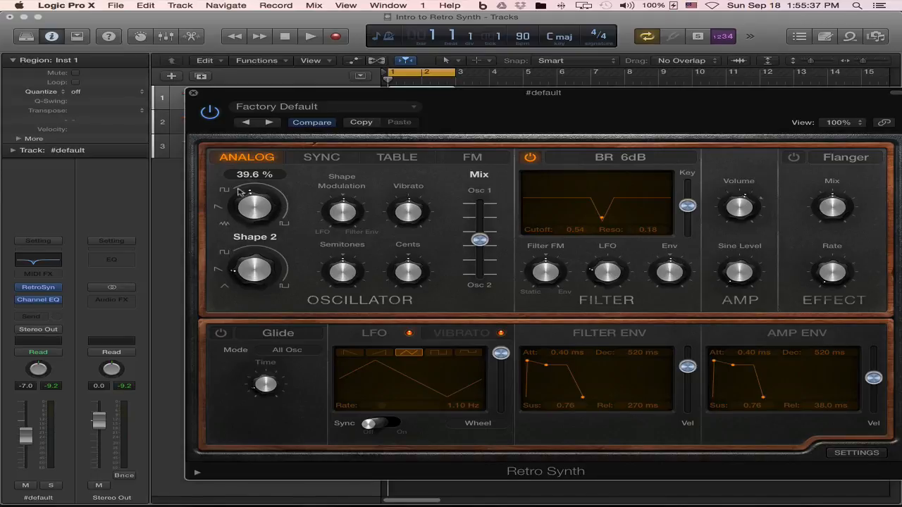
pyautogui.moveTo(266, 194); pyautogui.dragTo(222, 194)
pyautogui.click(224, 191)
pyautogui.moveTo(258, 210); pyautogui.dragTo(280, 174)
pyautogui.click(284, 226)
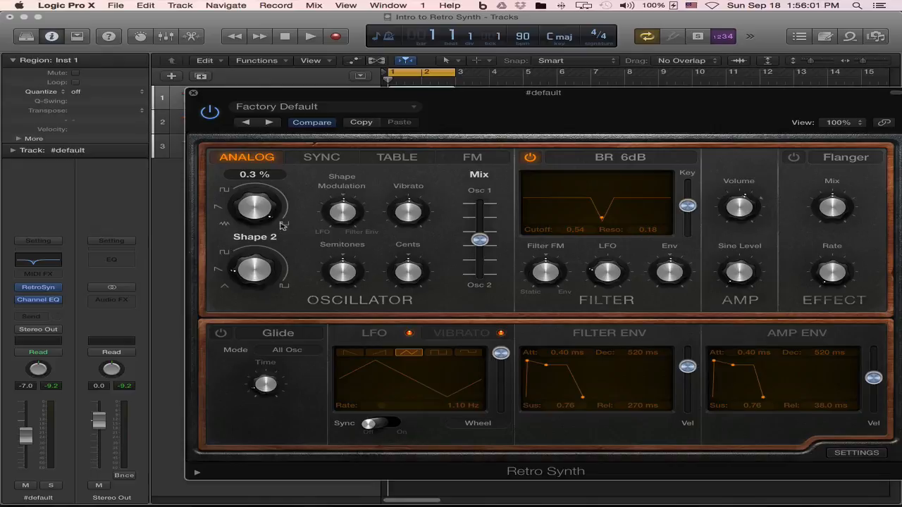
# Turn Shape 1 back to a position between the square wave and the narrow pulse.
pyautogui.moveTo(271, 214); pyautogui.dragTo(257, 217)
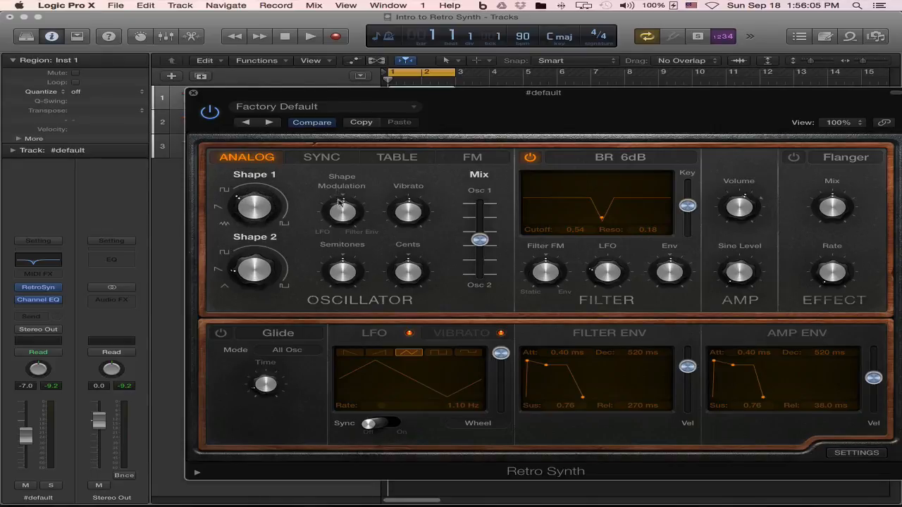
pyautogui.moveTo(255, 204)
pyautogui.mouseDown()
pyautogui.moveTo(255, 213)
pyautogui.moveTo(268, 215)
pyautogui.moveTo(266, 205)
pyautogui.mouseUp()
pyautogui.moveTo(274, 213); pyautogui.dragTo(265, 212)
# Raise the amp Volume in Retro Synth and turn up the Sine Level.
pyautogui.moveTo(741, 204)
pyautogui.mouseDown()
pyautogui.moveTo(744, 230)
pyautogui.moveTo(749, 183)
pyautogui.moveTo(752, 219)
pyautogui.moveTo(752, 191)
pyautogui.mouseUp()
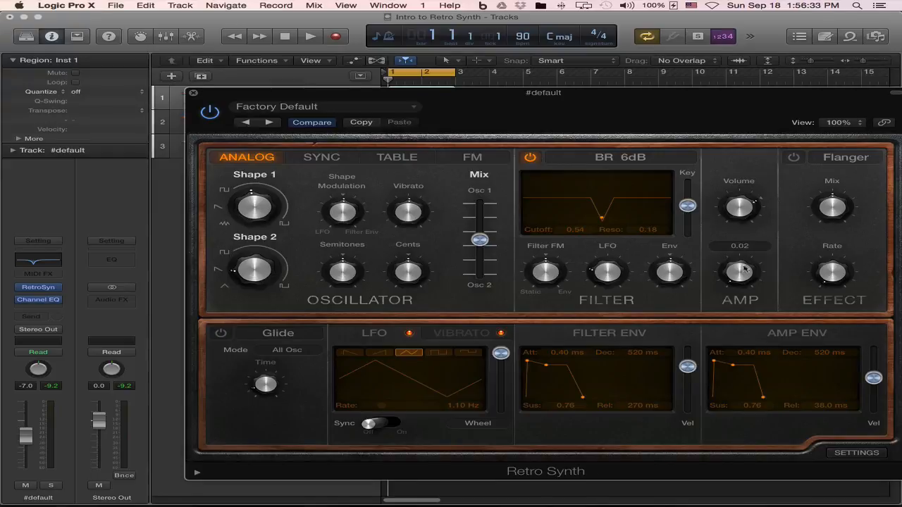
pyautogui.moveTo(741, 280); pyautogui.dragTo(745, 312)
pyautogui.moveTo(734, 273); pyautogui.dragTo(752, 263)
pyautogui.moveTo(733, 268)
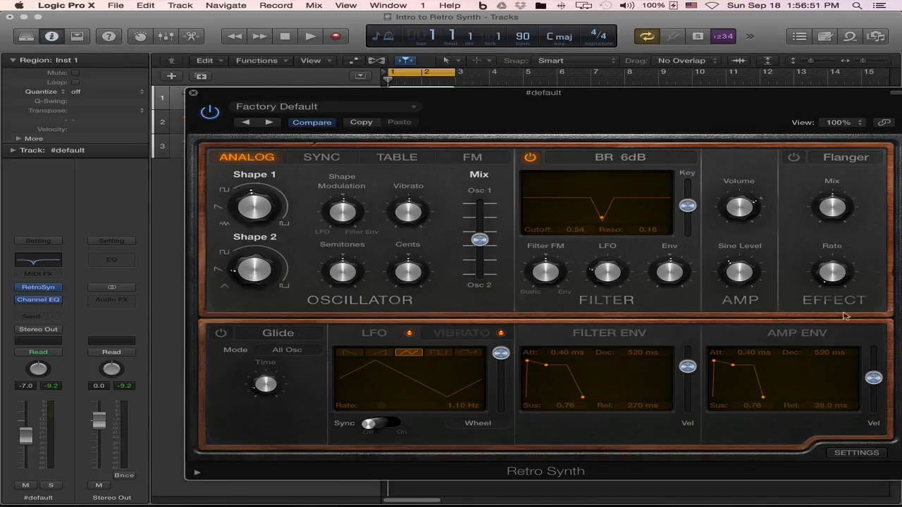
# Open the ES M on the Inst 2 track to examine its Overdrive control, and close it.
pyautogui.moveTo(840, 278)
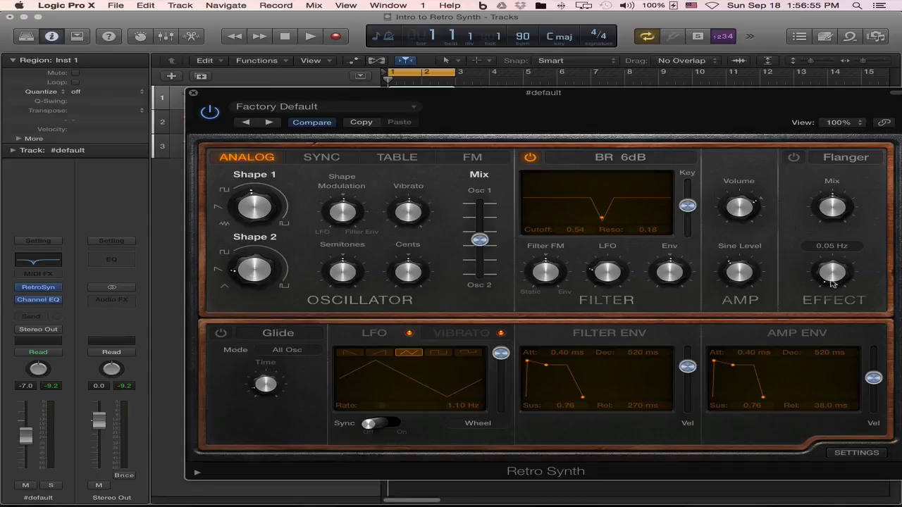
pyautogui.click(178, 123)
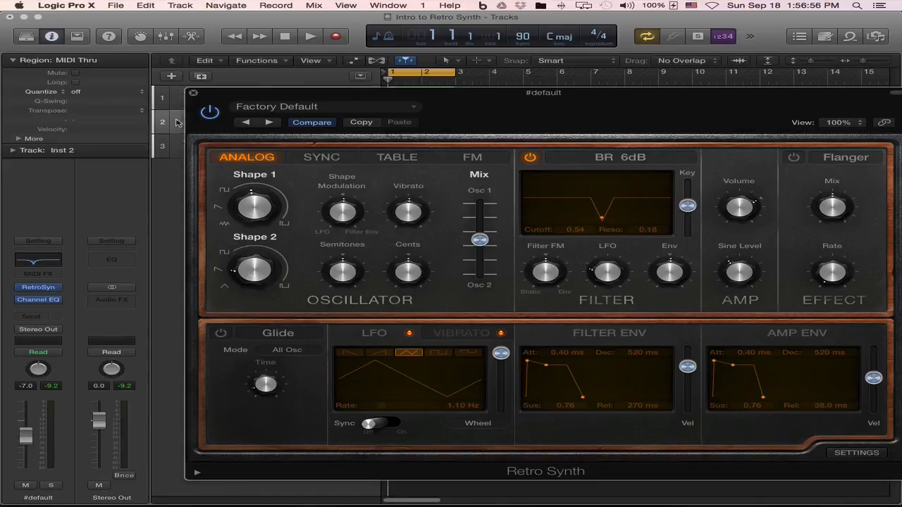
pyautogui.click(44, 290)
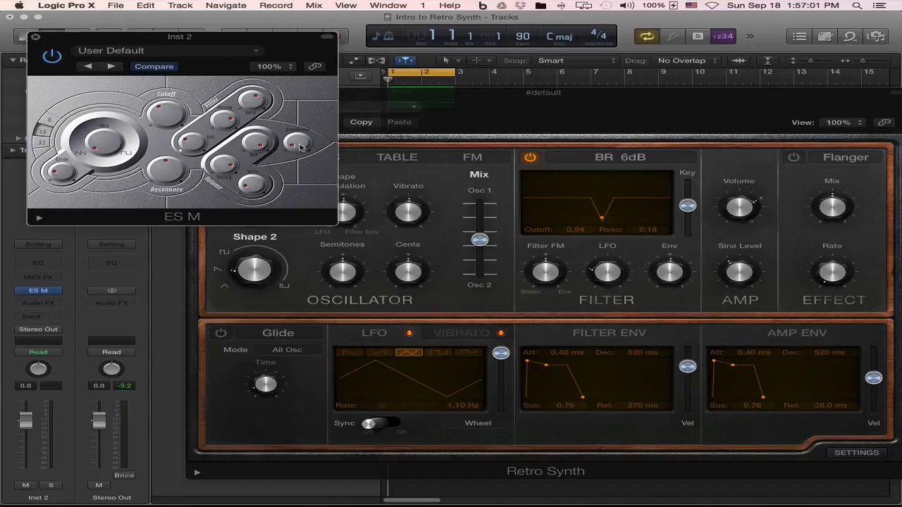
pyautogui.click(35, 37)
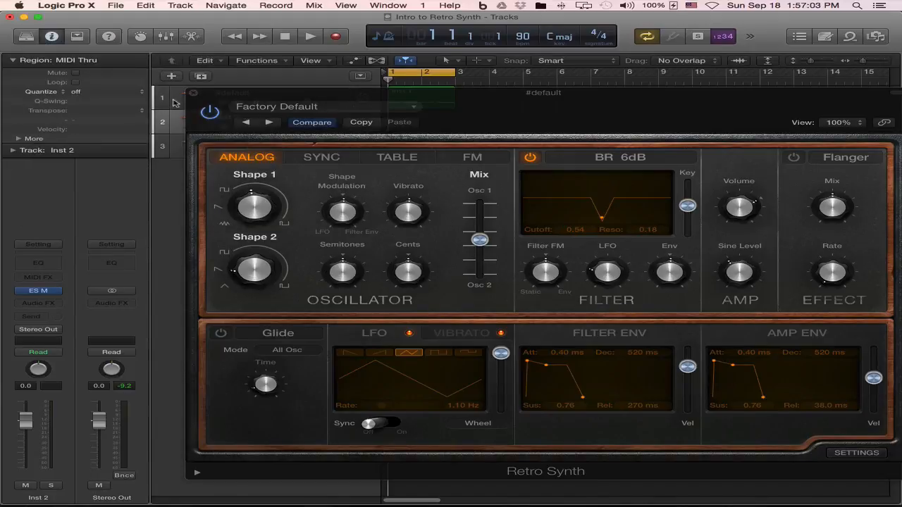
# Reselect the #default track and set Retro Synth's effect type to Chorus.
pyautogui.click(174, 102)
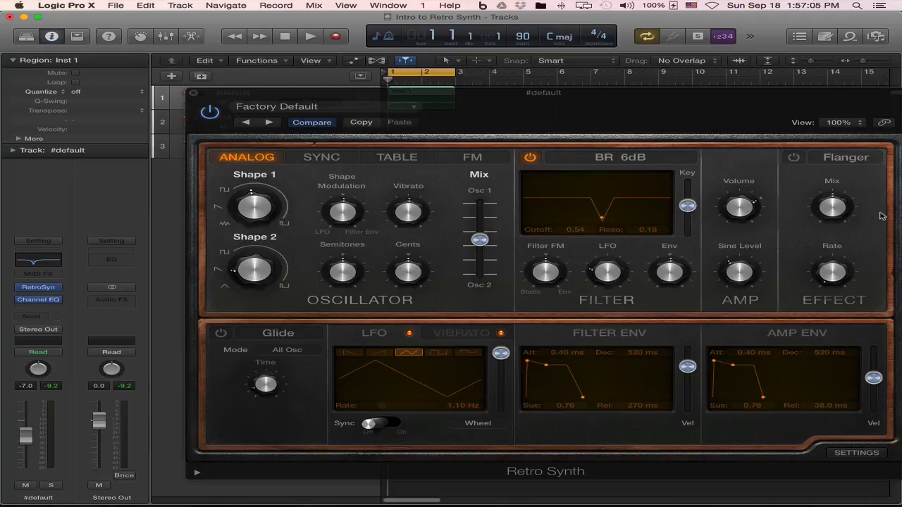
pyautogui.click(850, 158)
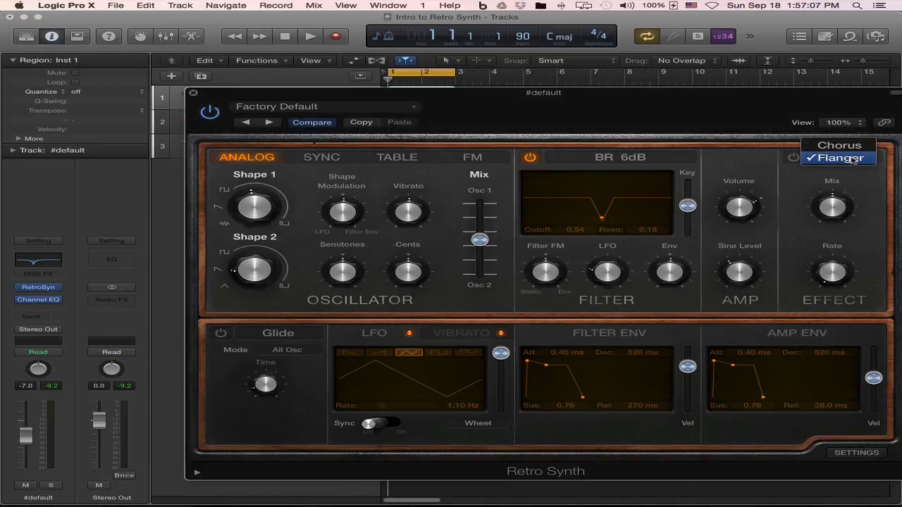
pyautogui.click(841, 146)
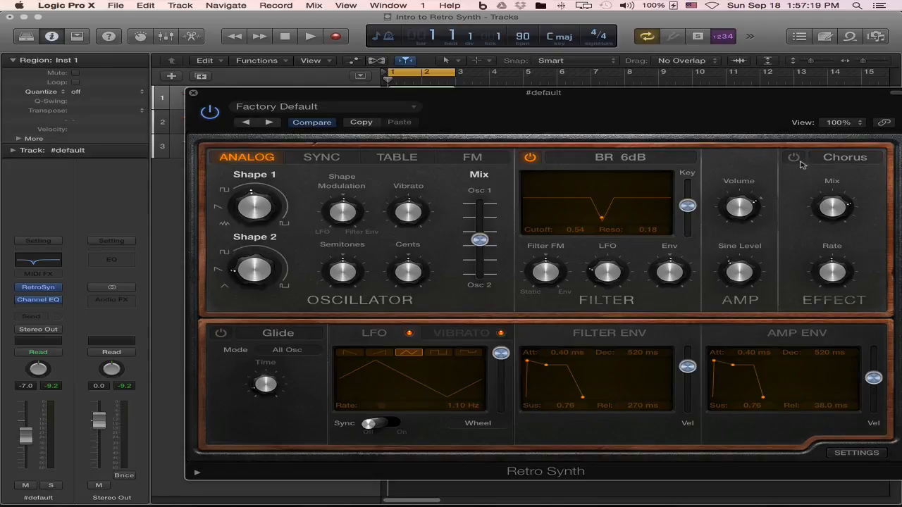
# Switch Retro Synth's effect type to Flanger and adjust its Mix and Rate.
pyautogui.click(844, 157)
pyautogui.click(835, 169)
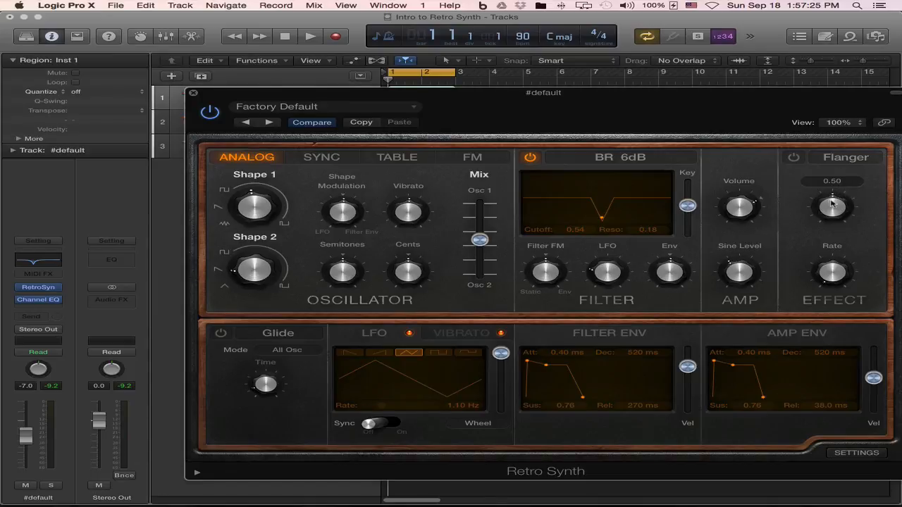
pyautogui.moveTo(832, 204); pyautogui.dragTo(834, 239)
pyautogui.moveTo(834, 199)
pyautogui.mouseDown()
pyautogui.moveTo(836, 190)
pyautogui.moveTo(838, 203)
pyautogui.mouseUp()
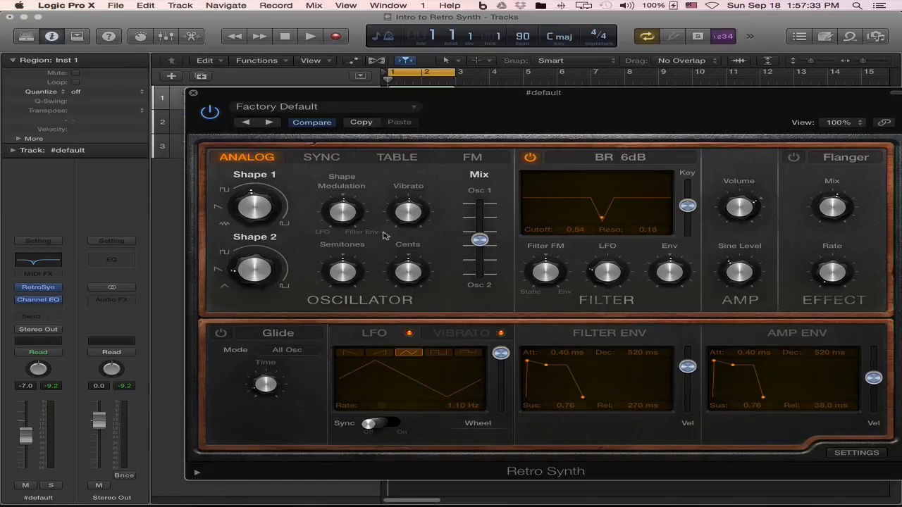
pyautogui.moveTo(842, 215); pyautogui.dragTo(839, 182)
pyautogui.moveTo(835, 277)
pyautogui.mouseDown()
pyautogui.moveTo(837, 227)
pyautogui.moveTo(833, 266)
pyautogui.mouseUp()
pyautogui.moveTo(836, 273)
pyautogui.mouseDown()
pyautogui.moveTo(836, 296)
pyautogui.moveTo(832, 265)
pyautogui.mouseUp()
# Raise the Glide Time and keep the Glide Mode at All Osc.
pyautogui.moveTo(266, 389)
pyautogui.moveTo(267, 388); pyautogui.dragTo(275, 371)
pyautogui.click(300, 351)
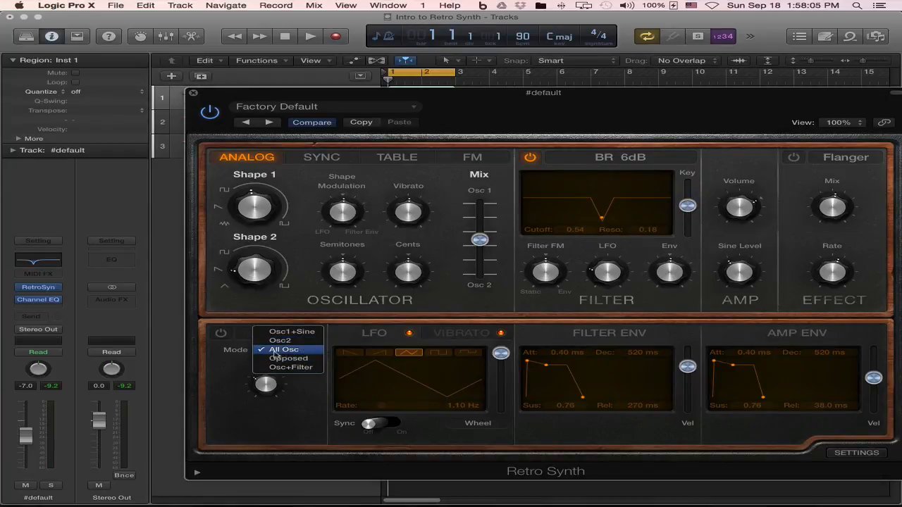
pyautogui.click(293, 352)
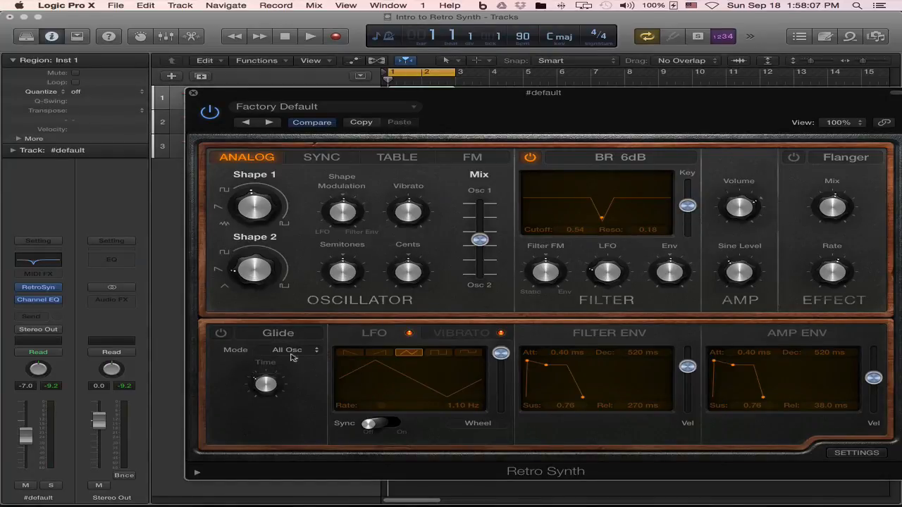
# Try the Glide modes Osc1+Sine, Osc2, Opposed and Osc+Filter, and return the mode to All Osc.
pyautogui.click(292, 352)
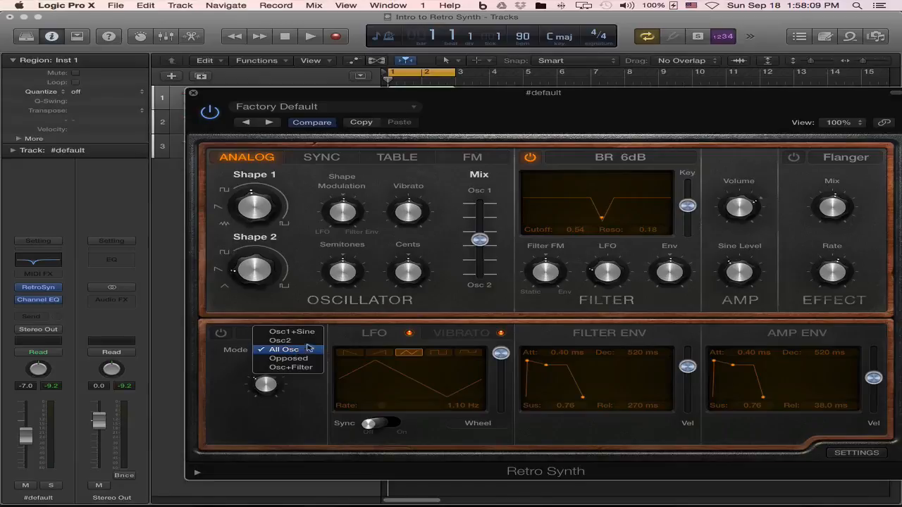
pyautogui.click(311, 333)
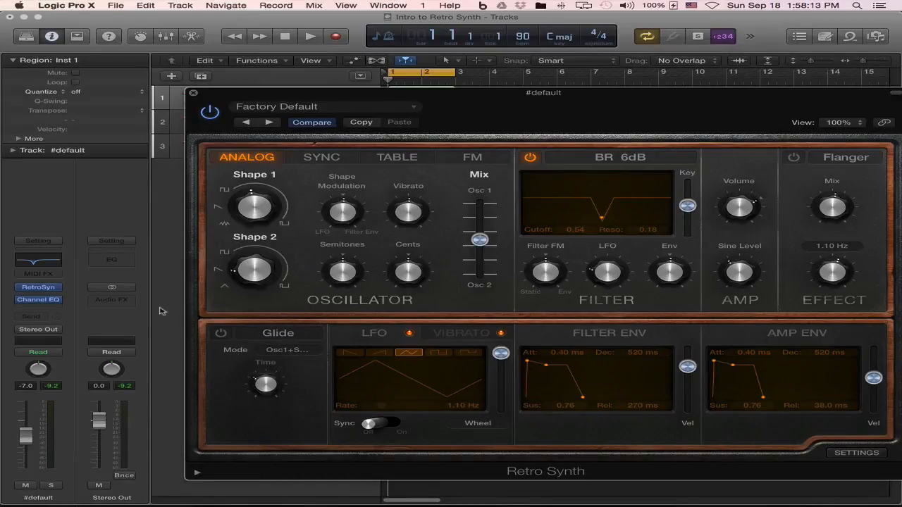
pyautogui.click(283, 351)
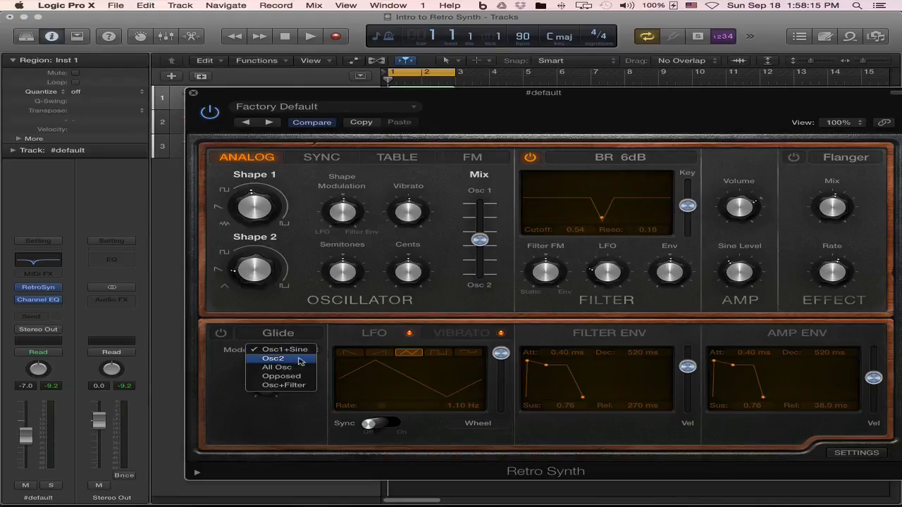
pyautogui.click(299, 359)
pyautogui.click(294, 351)
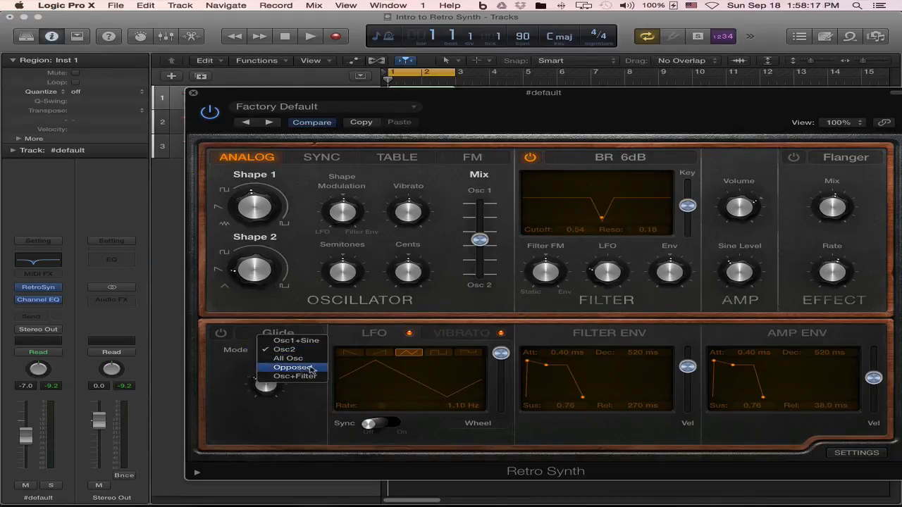
pyautogui.click(312, 368)
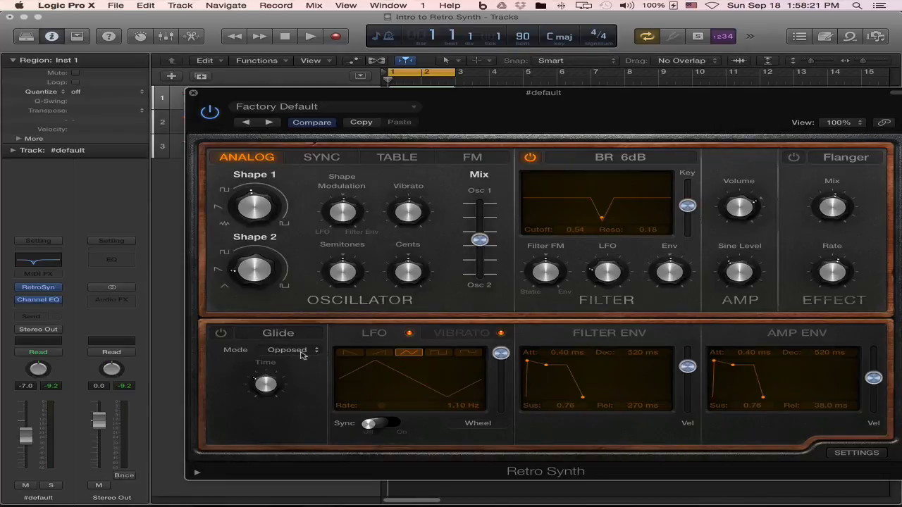
pyautogui.click(301, 355)
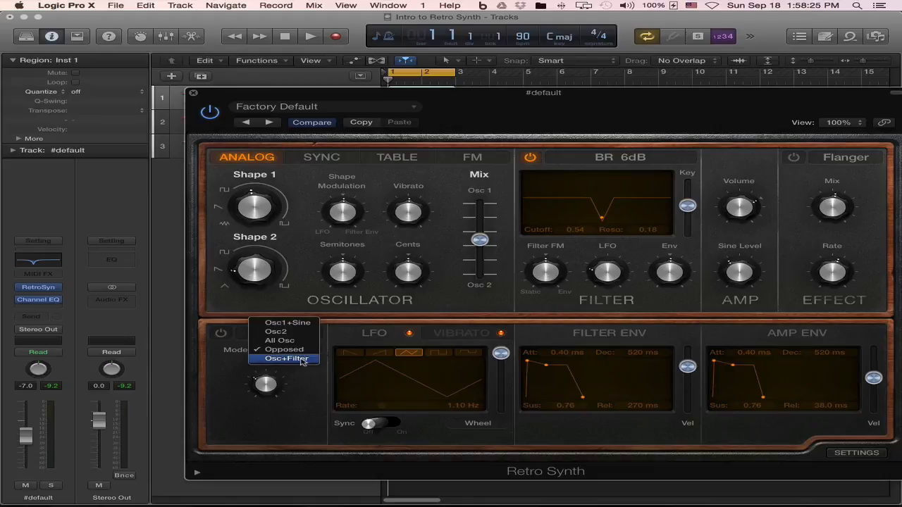
pyautogui.click(303, 360)
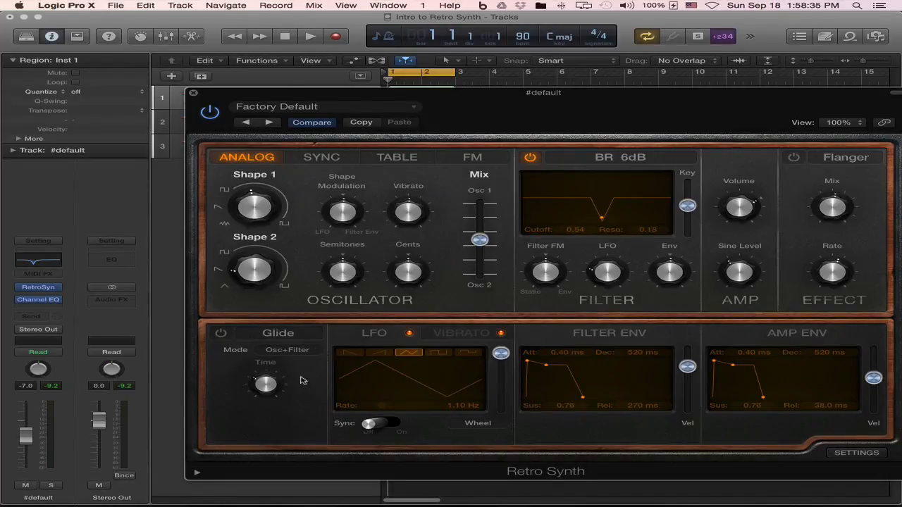
pyautogui.click(292, 350)
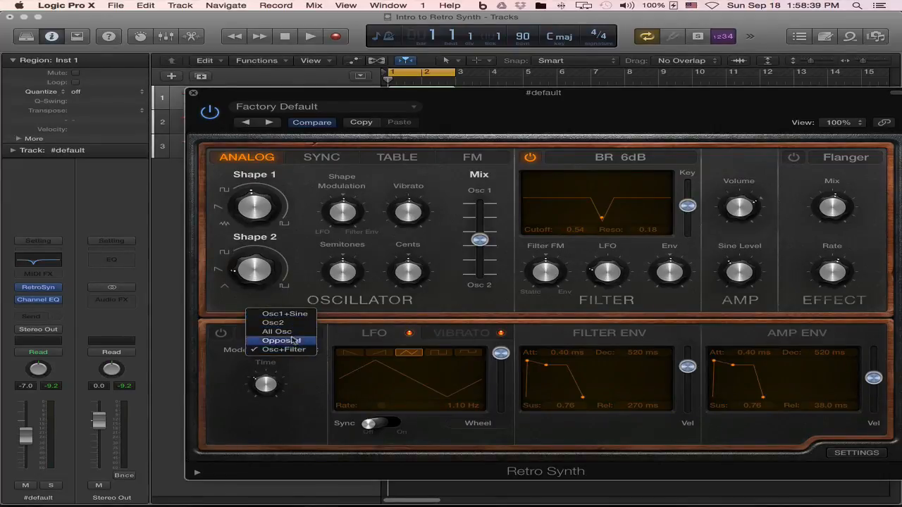
pyautogui.click(295, 352)
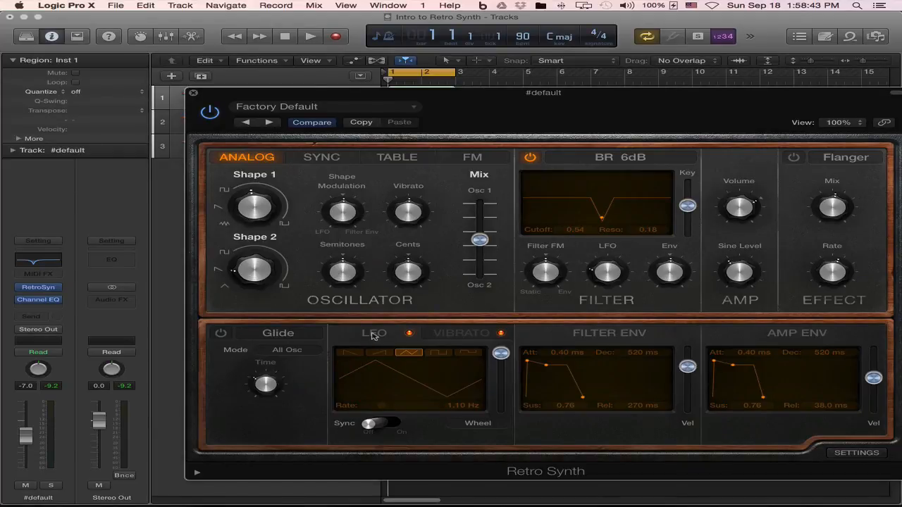
# Compare the LFO and Vibrato settings and examine the oscillator Vibrato and filter LFO knobs they drive.
pyautogui.click(445, 334)
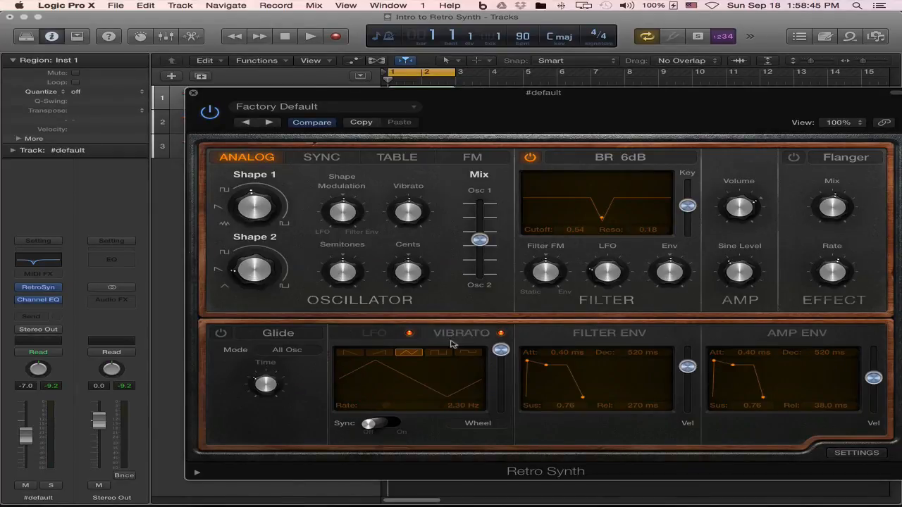
pyautogui.click(377, 334)
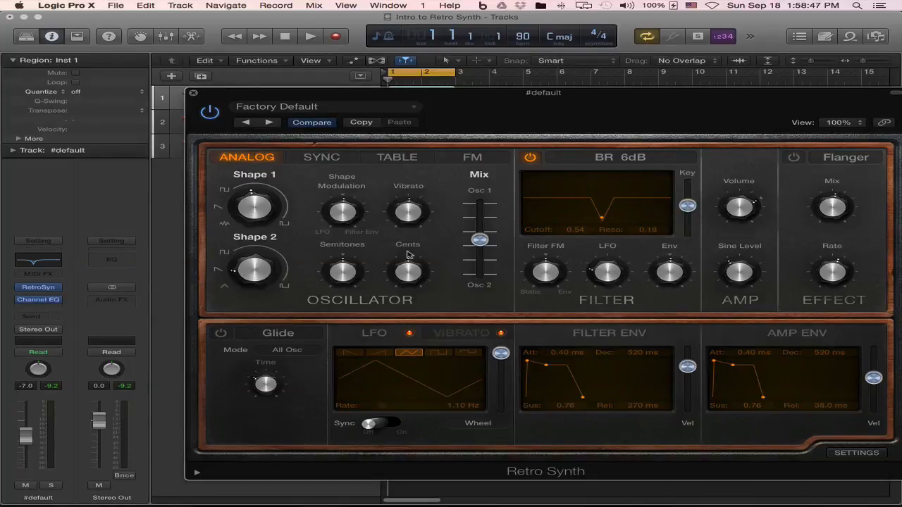
pyautogui.moveTo(412, 214)
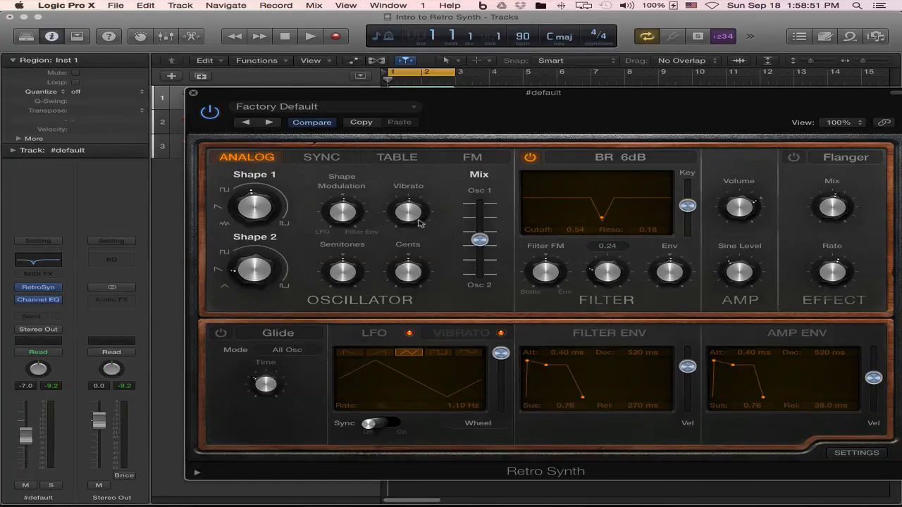
pyautogui.moveTo(612, 276)
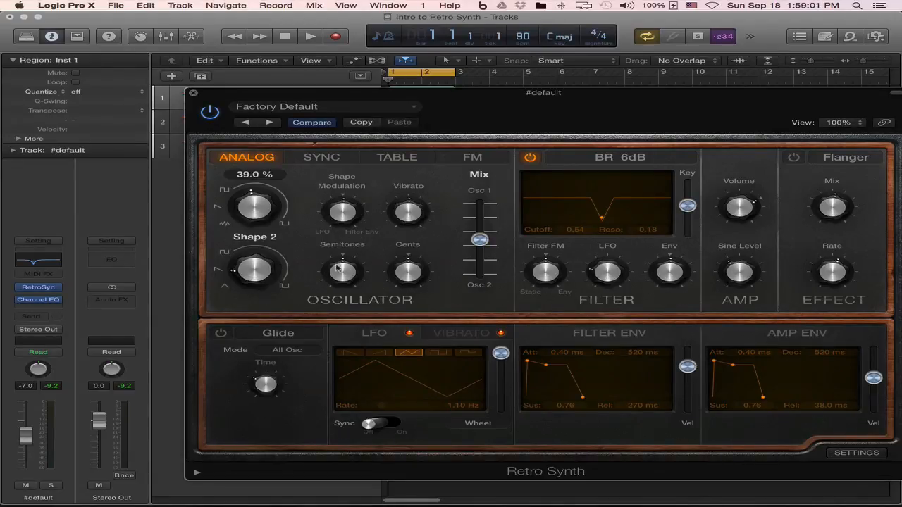
pyautogui.click(459, 334)
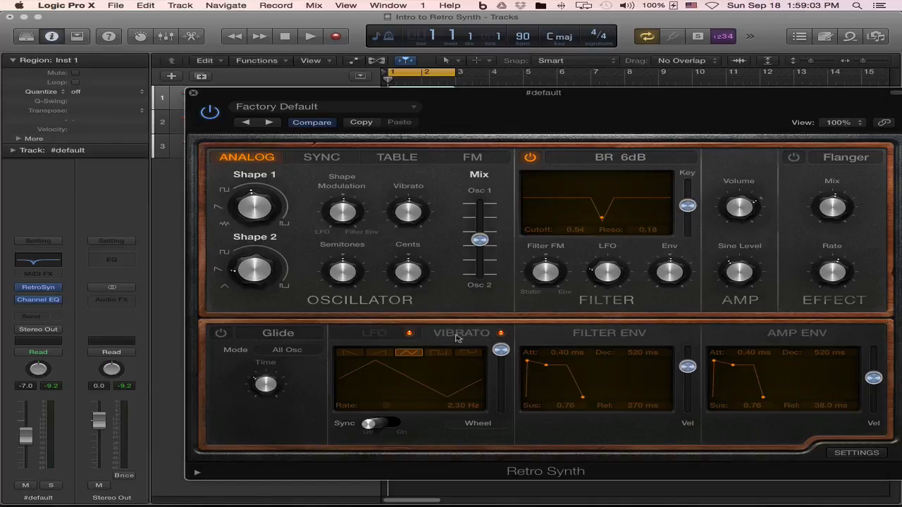
pyautogui.moveTo(408, 219)
pyautogui.mouseDown()
pyautogui.moveTo(413, 202)
pyautogui.moveTo(413, 241)
pyautogui.moveTo(408, 217)
pyautogui.moveTo(407, 227)
pyautogui.mouseUp()
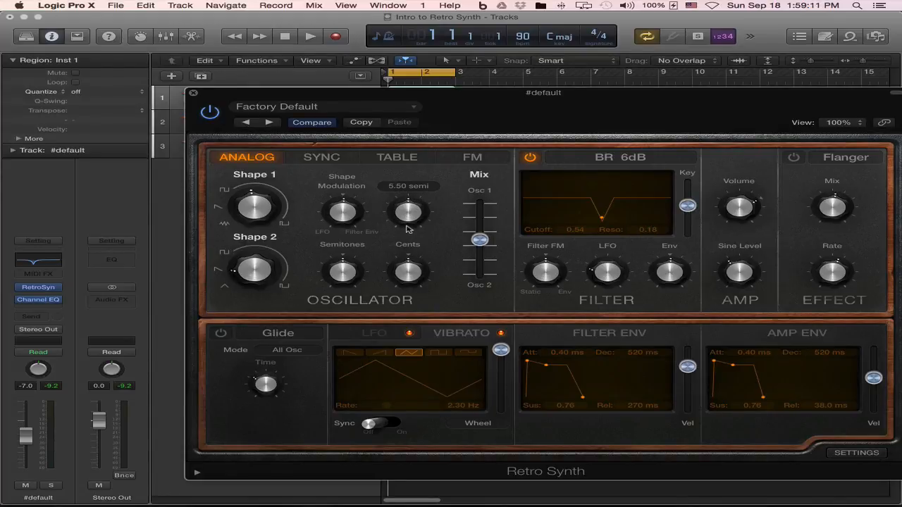
pyautogui.click(385, 337)
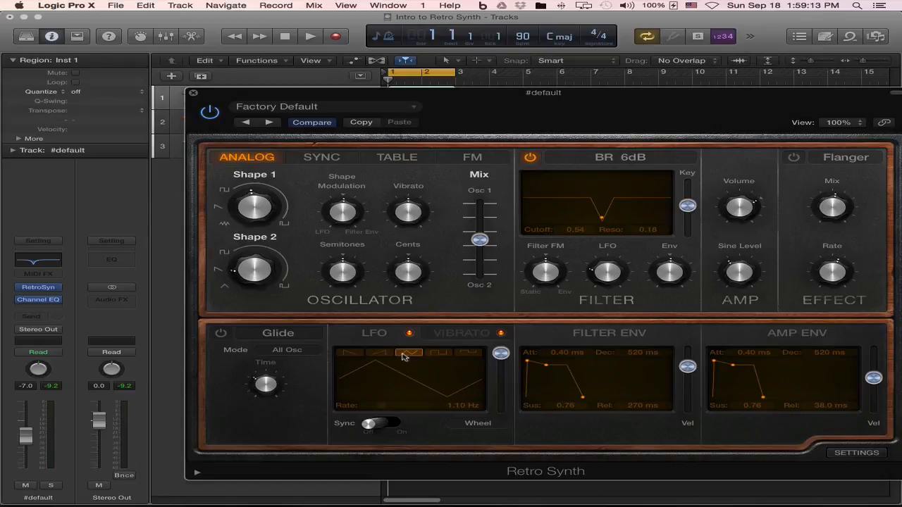
pyautogui.moveTo(610, 272)
# Check the filter's Env amount and shape the filter envelope to a 2.90 ms attack, 590 ms decay and 0.06 sustain.
pyautogui.moveTo(662, 279)
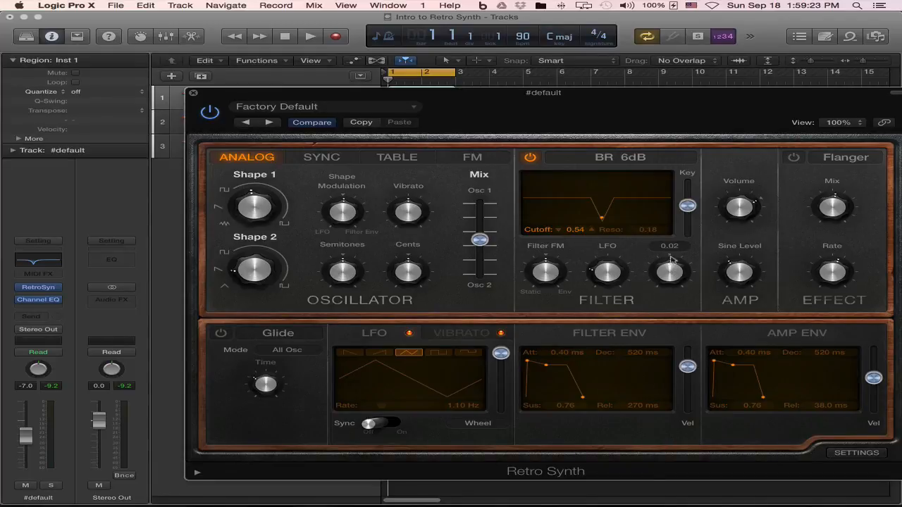
pyautogui.moveTo(670, 276)
pyautogui.mouseDown()
pyautogui.moveTo(671, 301)
pyautogui.moveTo(673, 262)
pyautogui.moveTo(673, 276)
pyautogui.mouseUp()
pyautogui.moveTo(547, 365)
pyautogui.mouseDown()
pyautogui.moveTo(546, 384)
pyautogui.moveTo(548, 359)
pyautogui.moveTo(540, 358)
pyautogui.moveTo(598, 358)
pyautogui.moveTo(536, 358)
pyautogui.mouseUp()
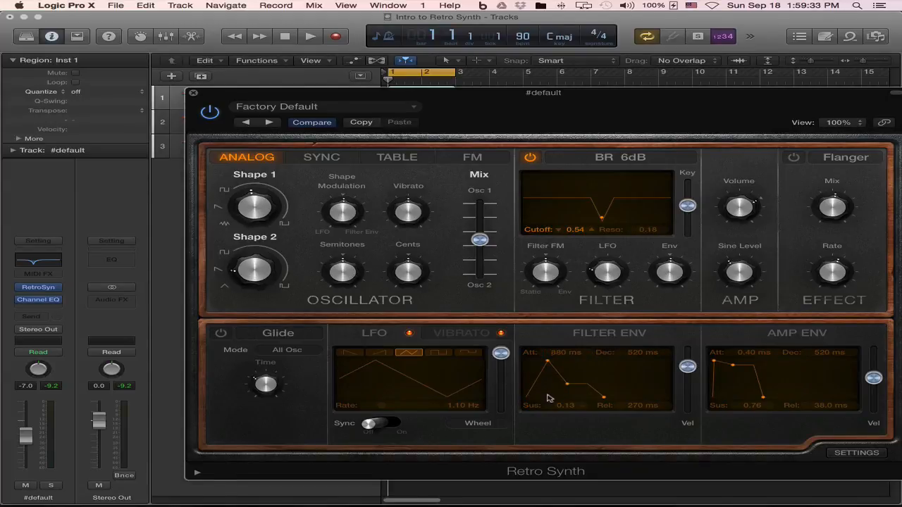
pyautogui.moveTo(567, 386); pyautogui.dragTo(529, 363)
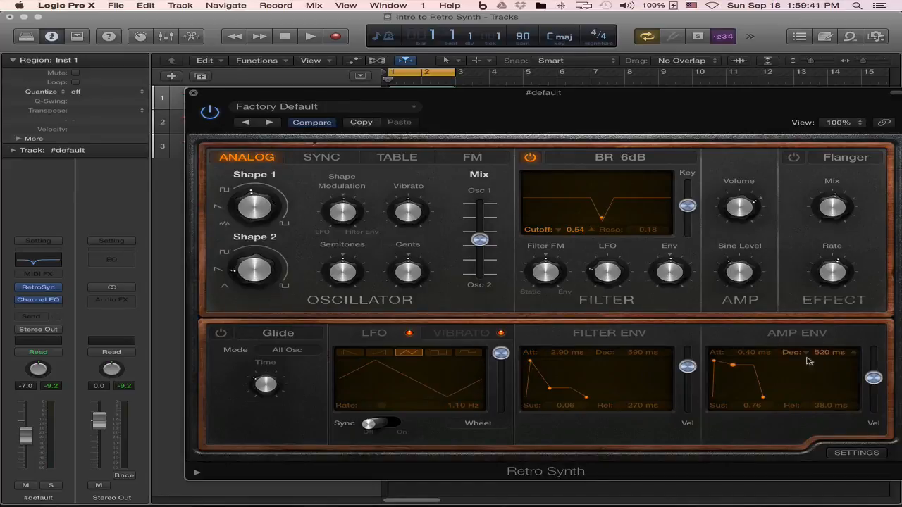
# Shape the amp envelope to a 650 ms attack, 710 ms decay and 0.05 sustain.
pyautogui.moveTo(746, 272)
pyautogui.moveTo(733, 365); pyautogui.dragTo(734, 391)
pyautogui.moveTo(713, 361); pyautogui.dragTo(732, 361)
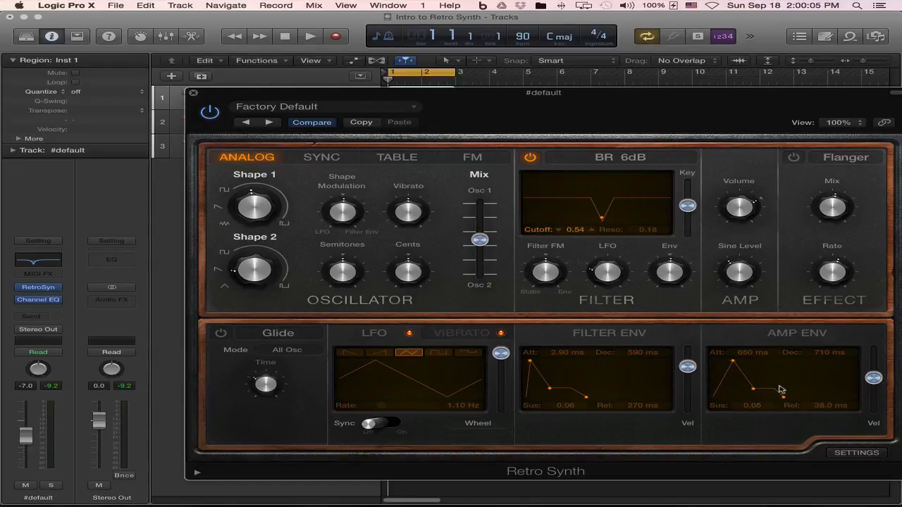
# Raise the velocity sensitivity of both the amp envelope and the filter envelope to maximum.
pyautogui.moveTo(867, 381)
pyautogui.moveTo(873, 379); pyautogui.dragTo(866, 342)
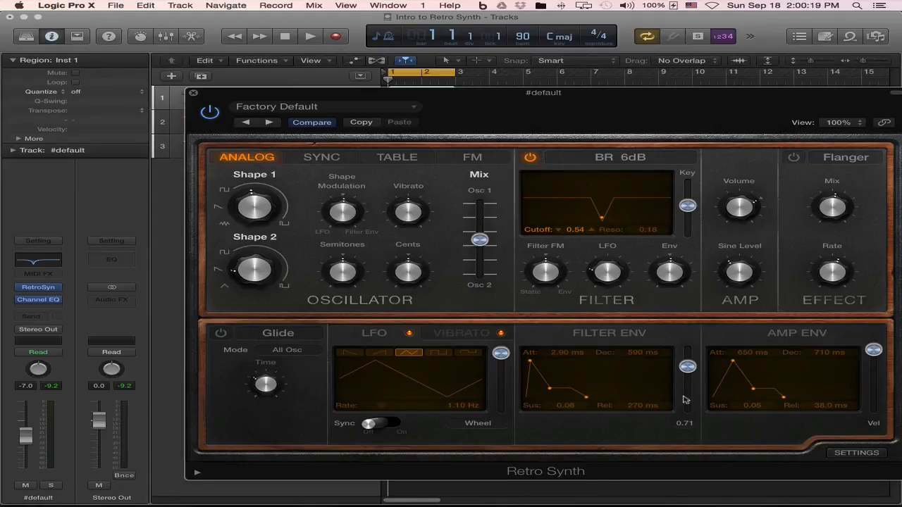
pyautogui.moveTo(688, 366); pyautogui.dragTo(688, 349)
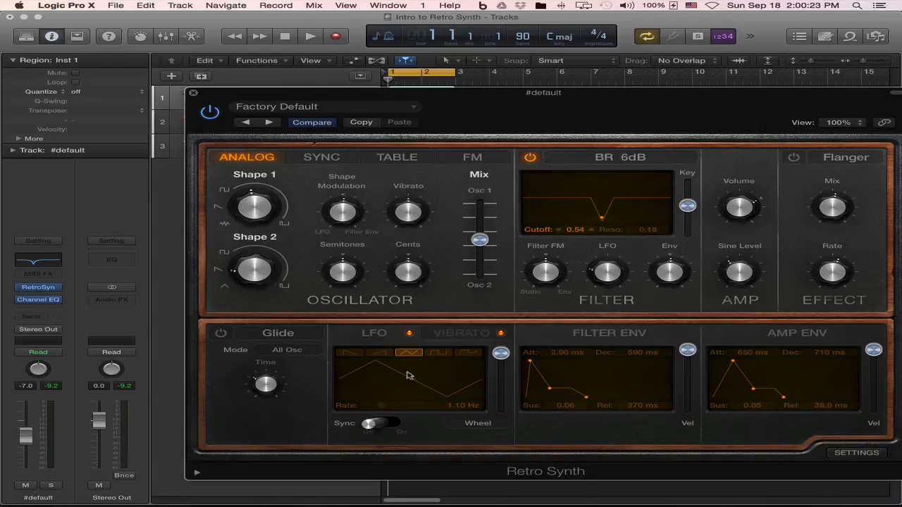
# Review the LFO's controller source options, keep the mod wheel, and adjust the LFO's modulation range slider.
pyautogui.moveTo(498, 357)
pyautogui.click(490, 425)
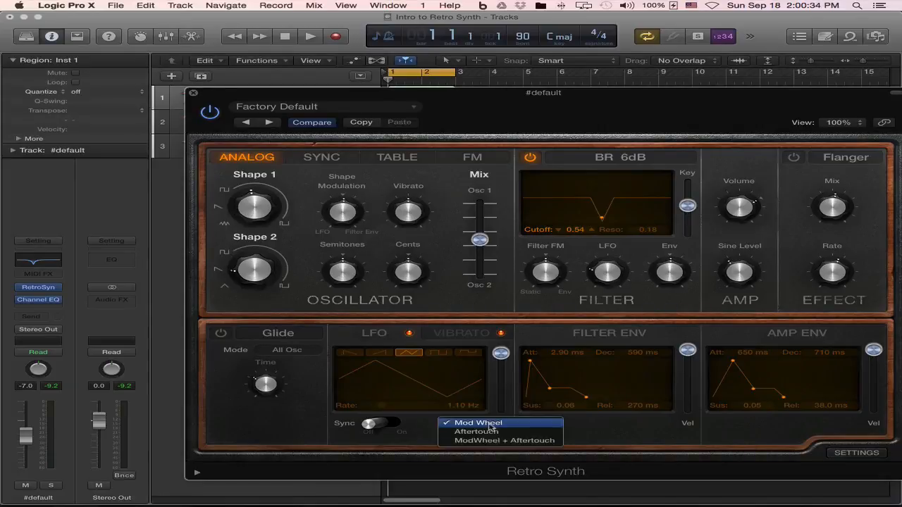
pyautogui.click(543, 440)
pyautogui.moveTo(507, 375); pyautogui.dragTo(506, 341)
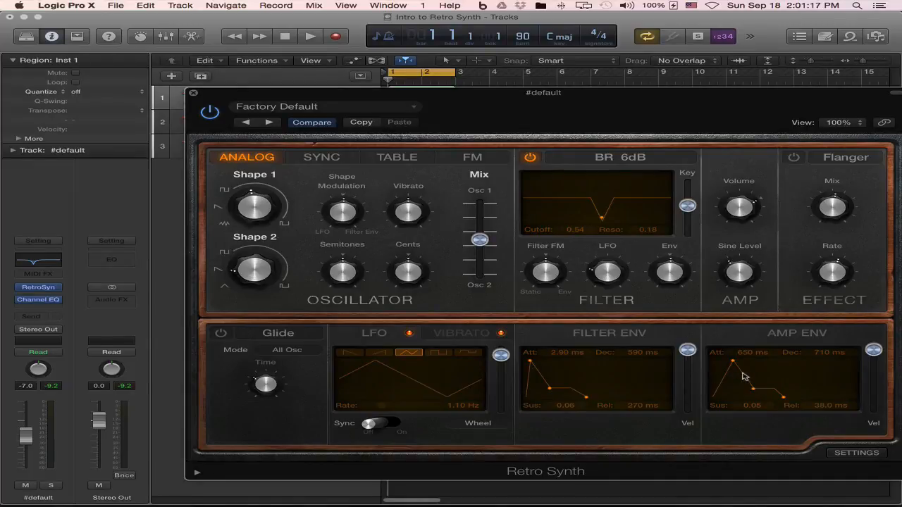
# Reposition the Retro Synth window so it is fully in view and open its global and controller settings.
pyautogui.moveTo(581, 107); pyautogui.dragTo(563, 105)
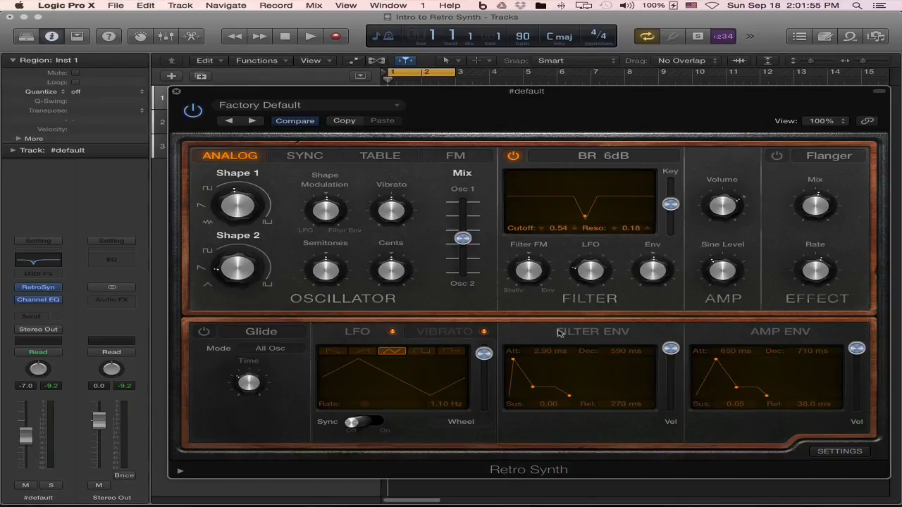
pyautogui.moveTo(493, 94); pyautogui.dragTo(479, 93)
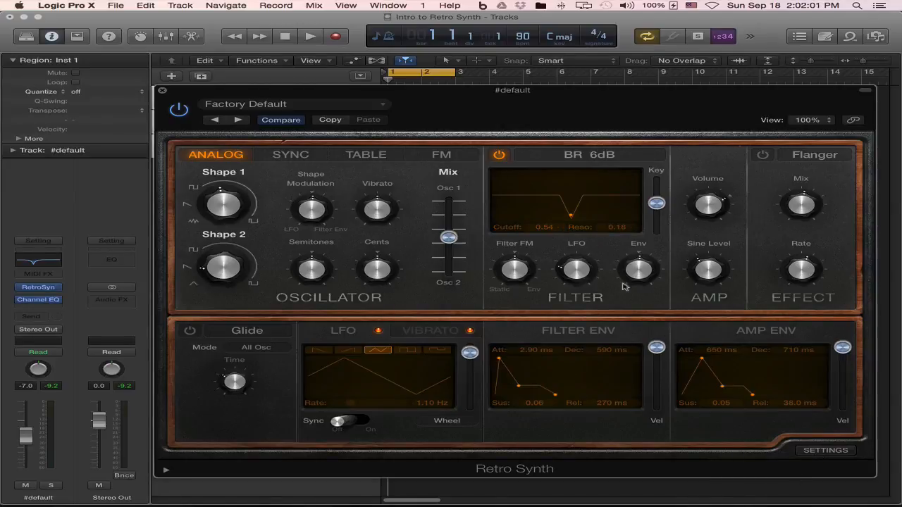
pyautogui.click(828, 452)
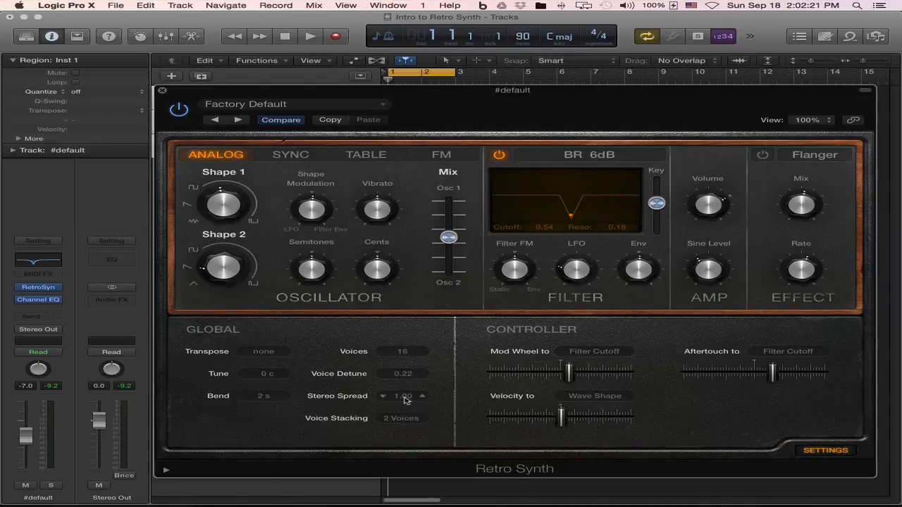
# Review the voice stacking and transpose options in the global settings, keeping 2 Voices and no transposition.
pyautogui.click(399, 421)
pyautogui.click(347, 441)
pyautogui.click(274, 352)
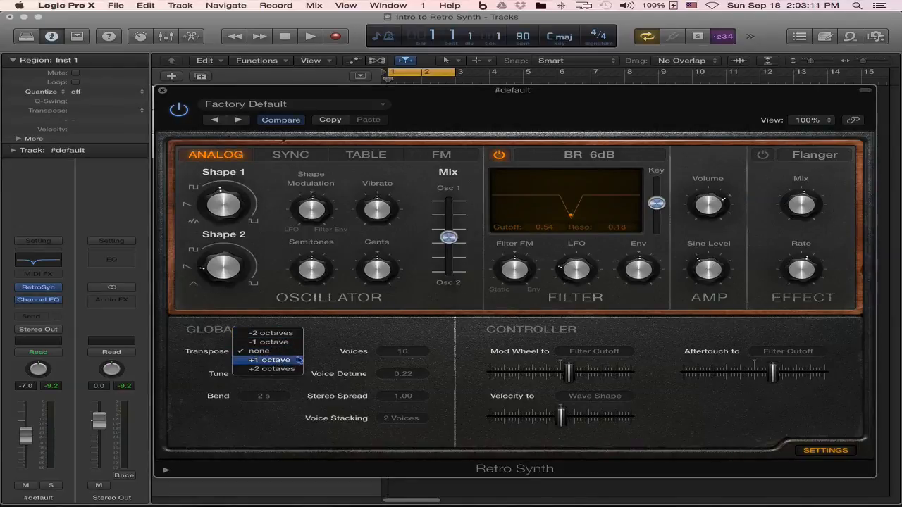
pyautogui.click(320, 338)
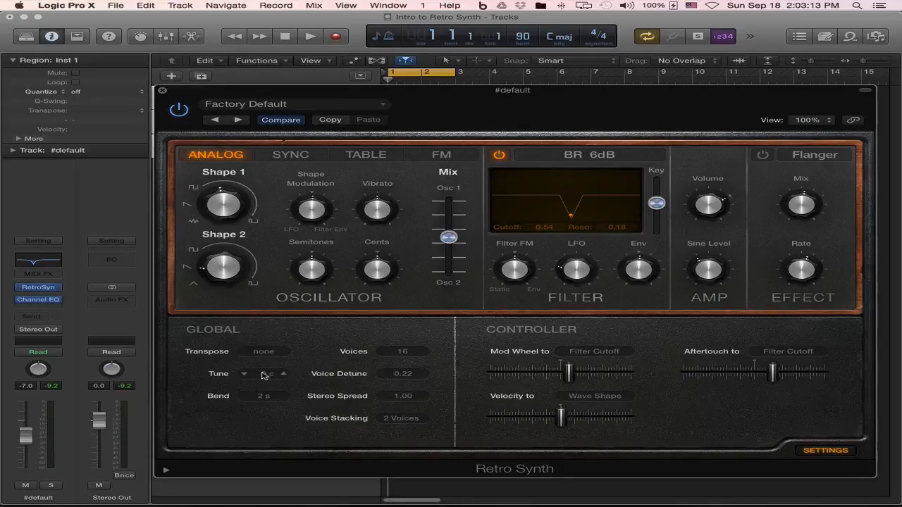
# Review the pitch bend range options, keep 2 s, and set the global tuning to 11 c.
pyautogui.click(261, 397)
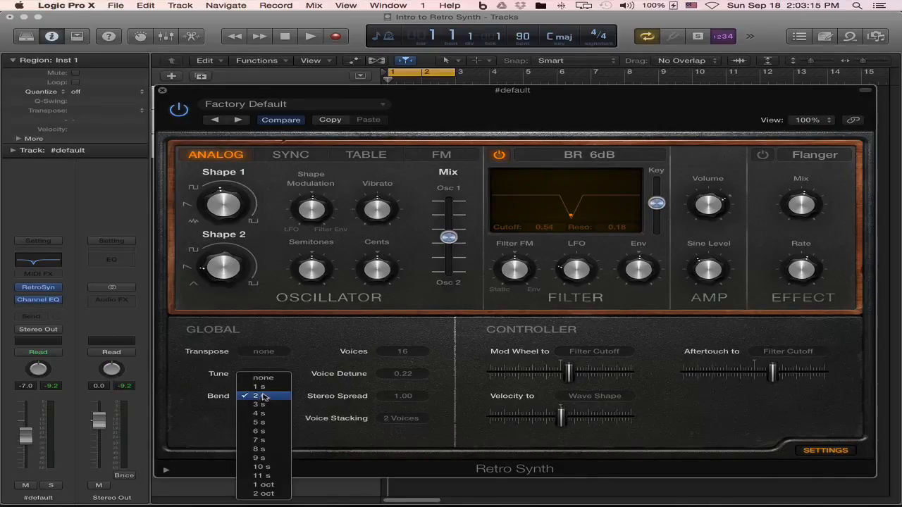
pyautogui.click(262, 397)
pyautogui.click(263, 397)
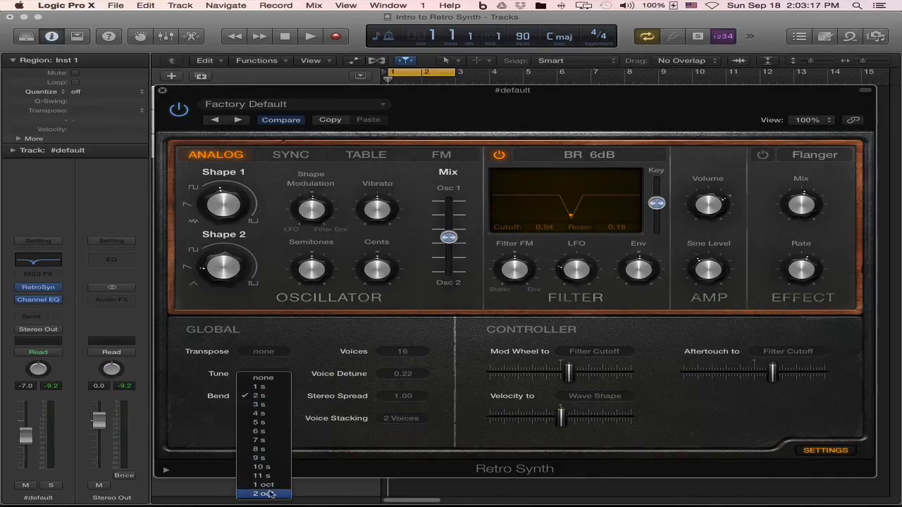
pyautogui.click(303, 362)
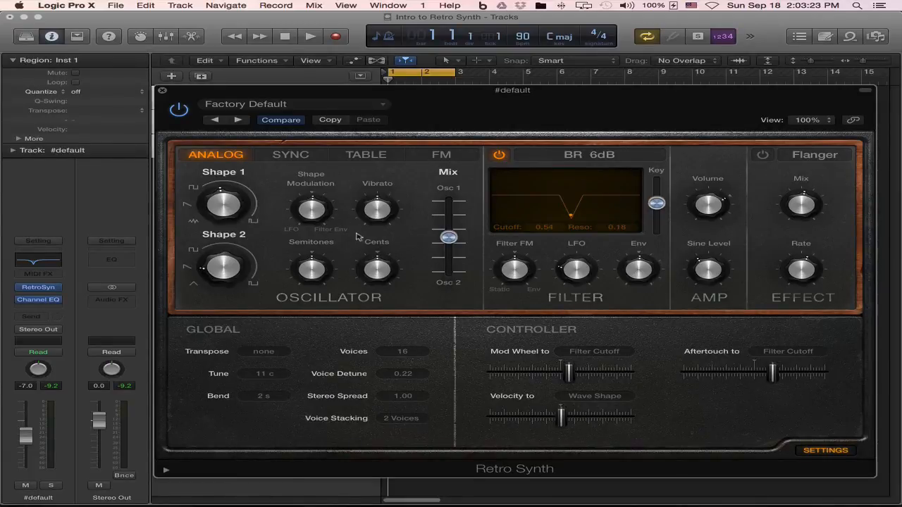
# Check the LFO and envelope section, return to the global settings, and review the voices options from legato to 16.
pyautogui.click(832, 456)
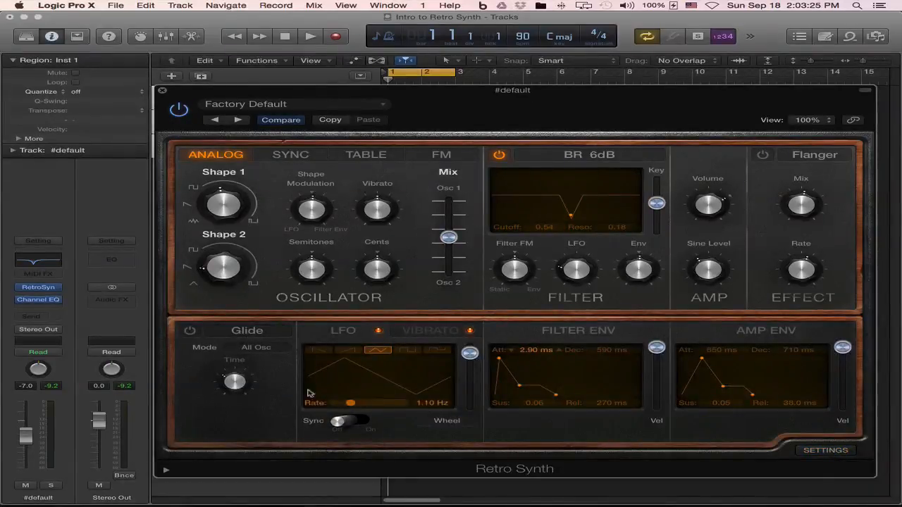
pyautogui.click(808, 451)
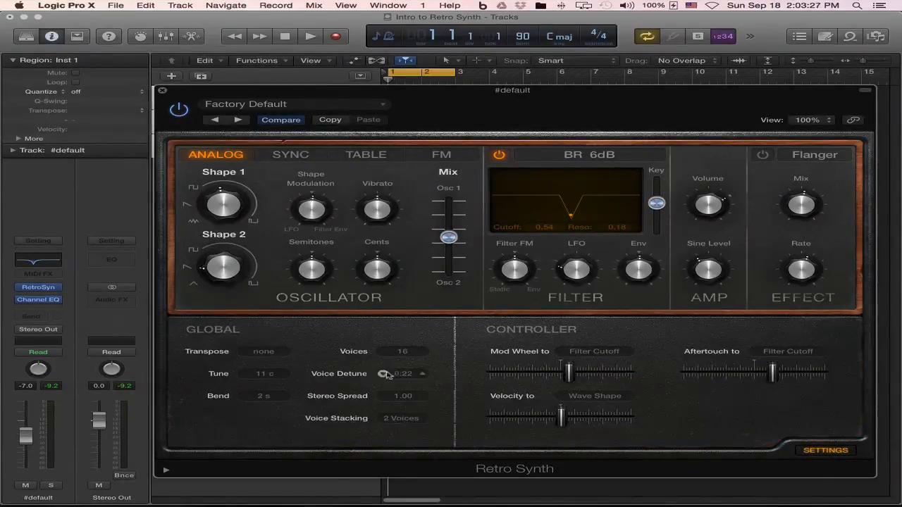
pyautogui.click(399, 352)
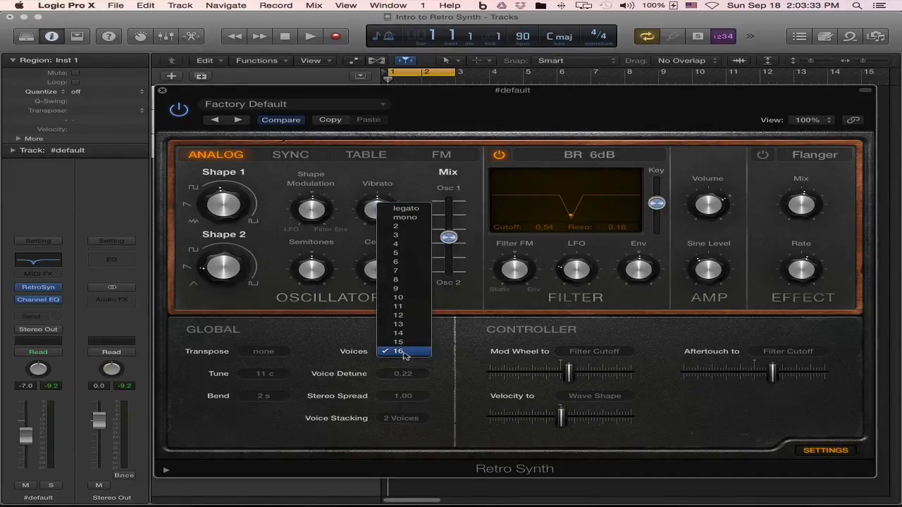
pyautogui.click(448, 354)
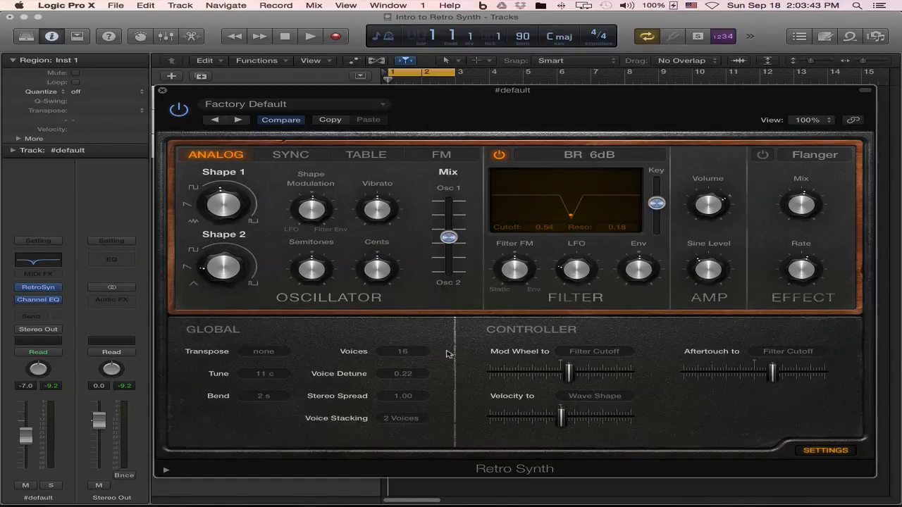
pyautogui.click(421, 352)
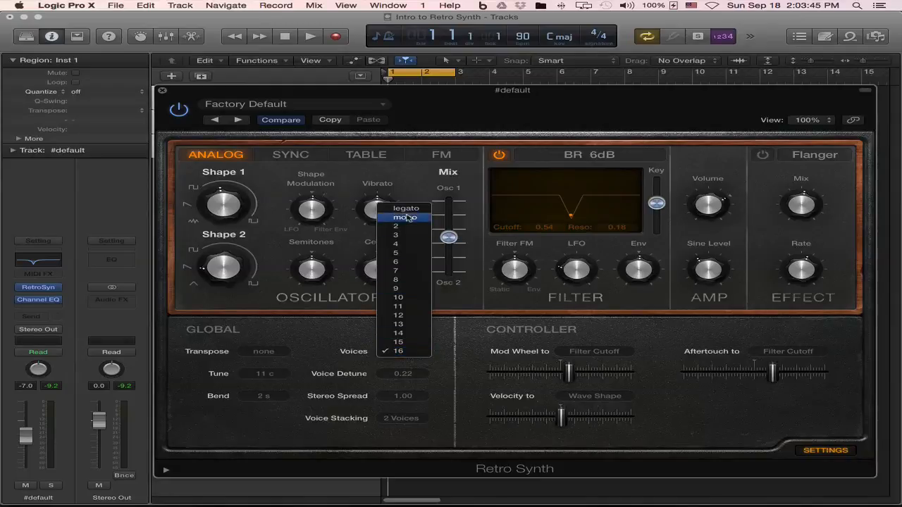
pyautogui.click(451, 361)
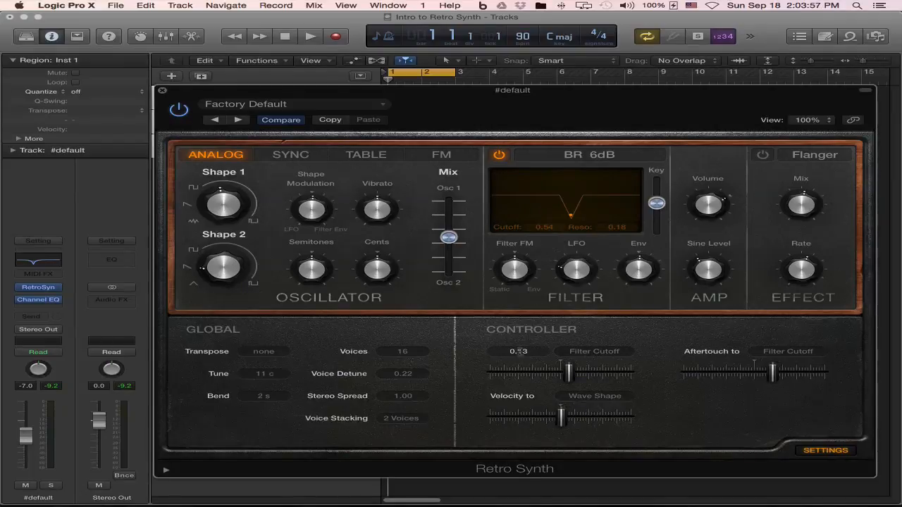
# Review the mod wheel targets and the vibrato section, then try the mod wheel amount at -1.00 and set it to -0.07.
pyautogui.click(599, 354)
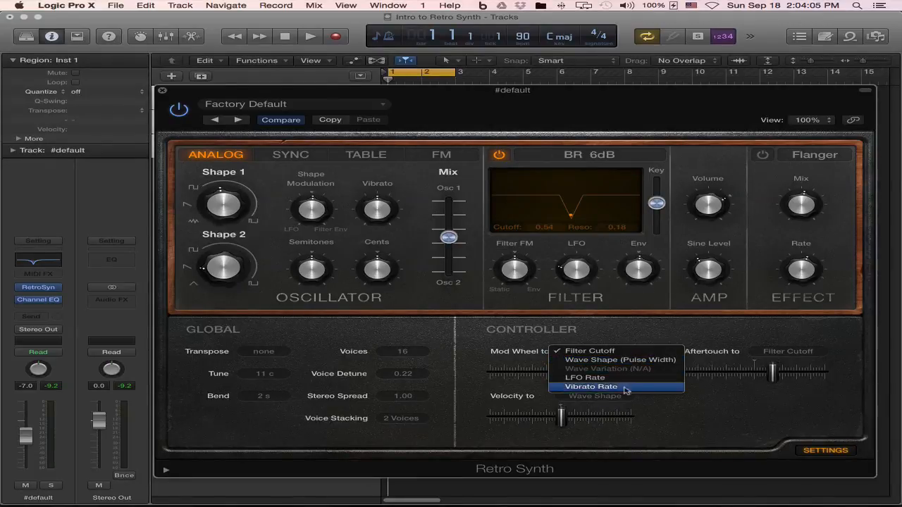
pyautogui.click(817, 451)
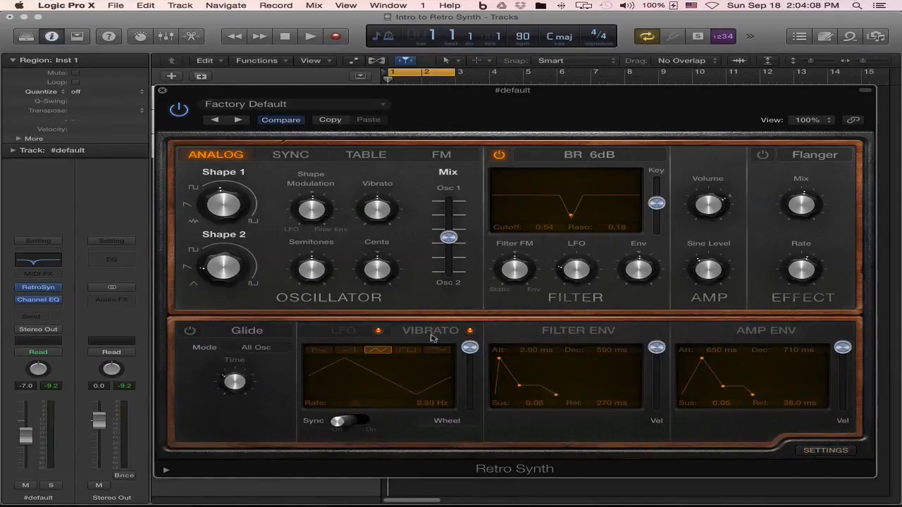
pyautogui.click(821, 451)
pyautogui.moveTo(564, 371); pyautogui.dragTo(495, 372)
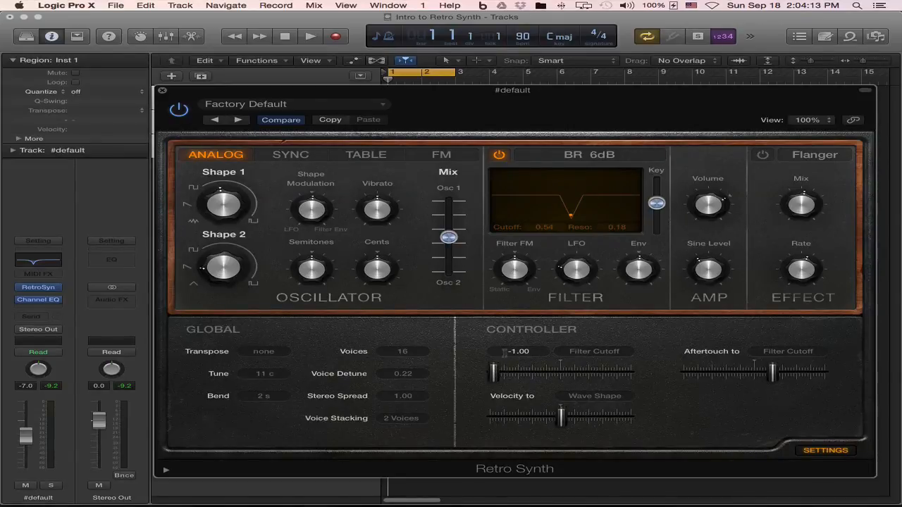
pyautogui.moveTo(494, 371); pyautogui.dragTo(557, 376)
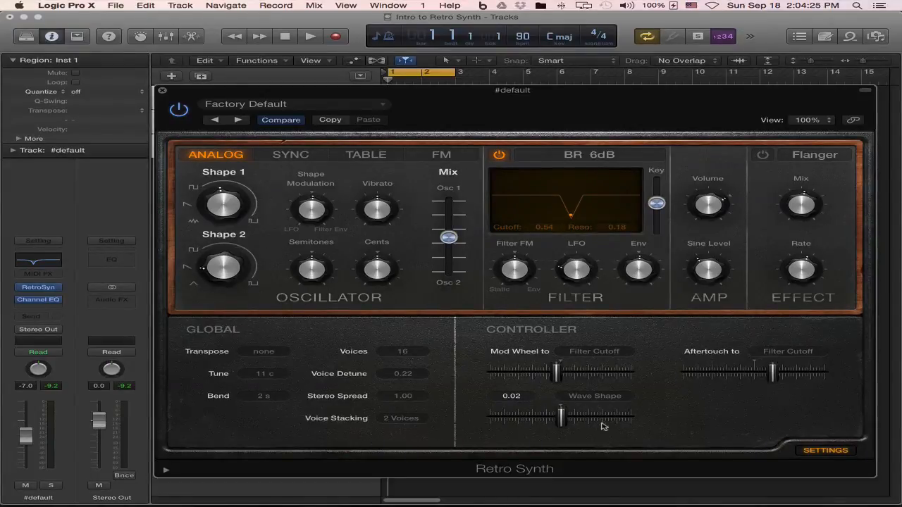
# Review the modulation targets for velocity and the mod wheel, keeping Wave Shape and Filter Cutoff.
pyautogui.click(604, 397)
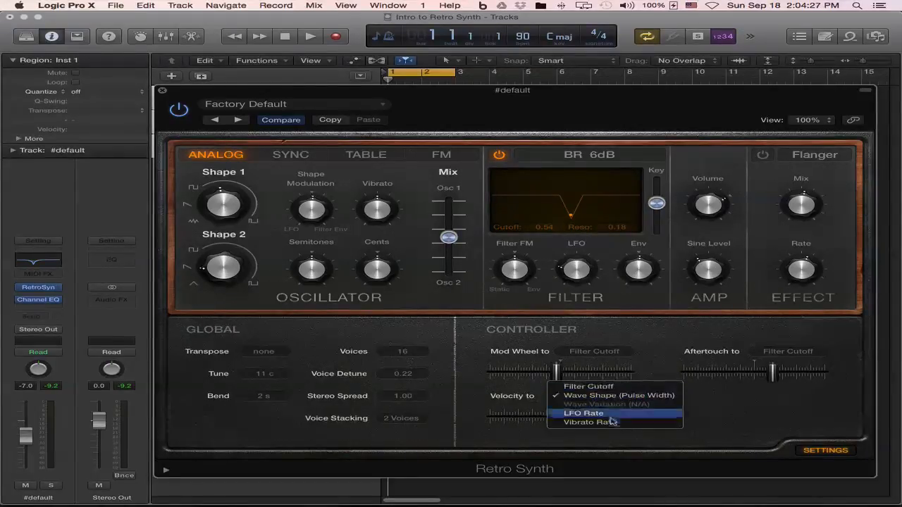
pyautogui.click(631, 354)
pyautogui.click(631, 352)
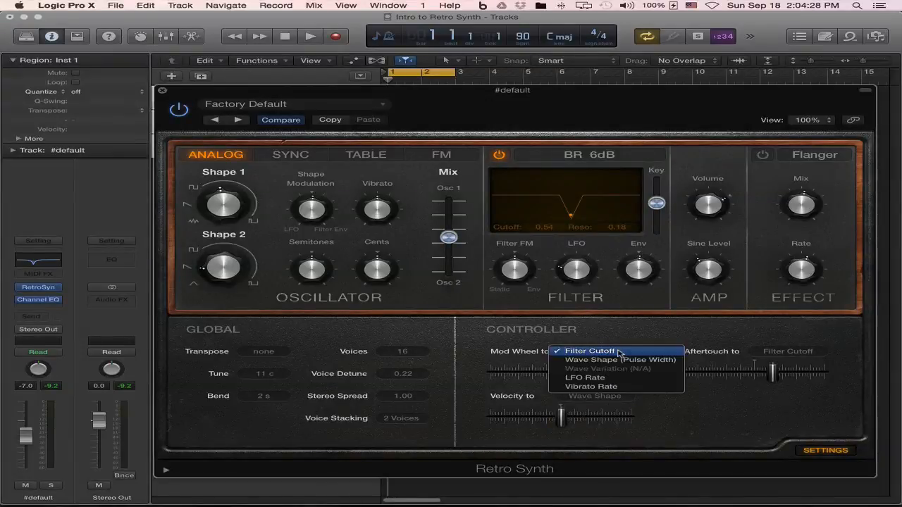
pyautogui.click(651, 414)
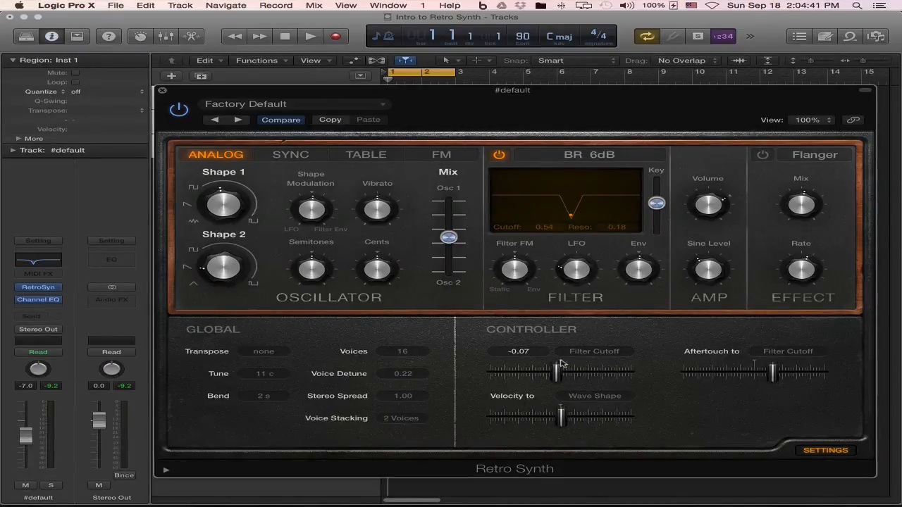
# Make the mod wheel and aftertouch amounts to filter cutoff negative and the velocity amount to wave shape positive.
pyautogui.moveTo(558, 371); pyautogui.dragTo(564, 371)
pyautogui.moveTo(564, 372); pyautogui.dragTo(523, 372)
pyautogui.moveTo(561, 416); pyautogui.dragTo(610, 416)
pyautogui.moveTo(772, 372); pyautogui.dragTo(699, 371)
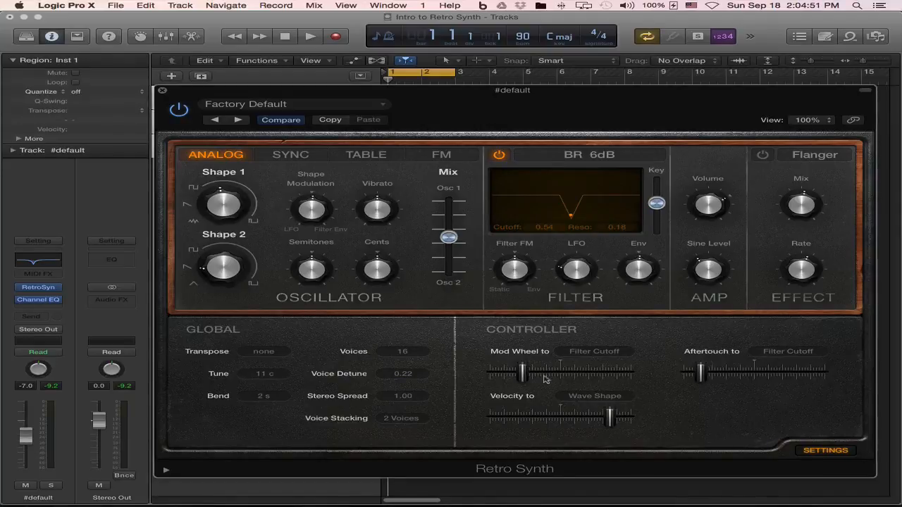
# Return from the global and controller settings to the LFO and envelope section and recall the default Retro Synth setting.
pyautogui.click(821, 451)
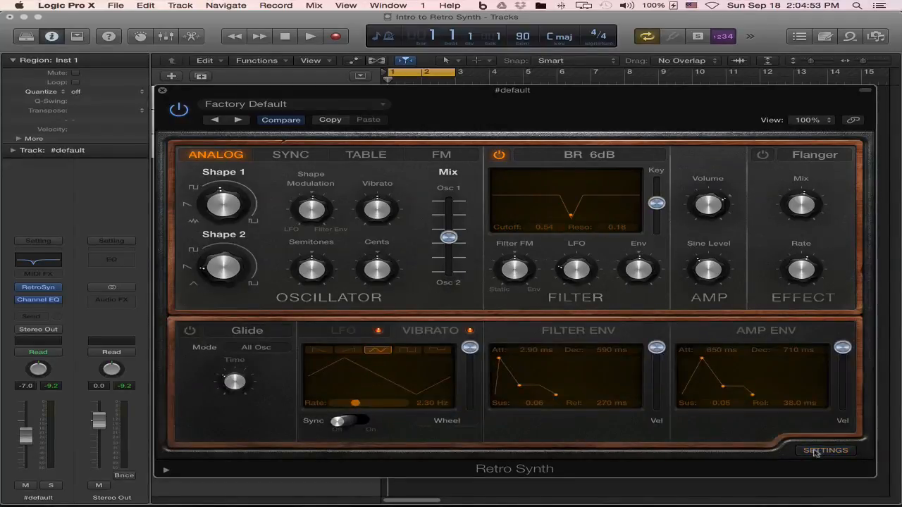
pyautogui.click(832, 449)
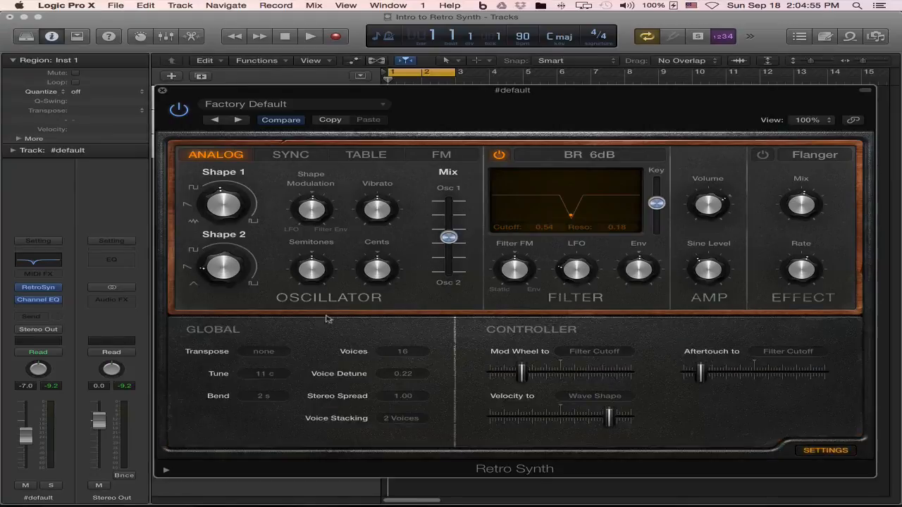
pyautogui.click(823, 450)
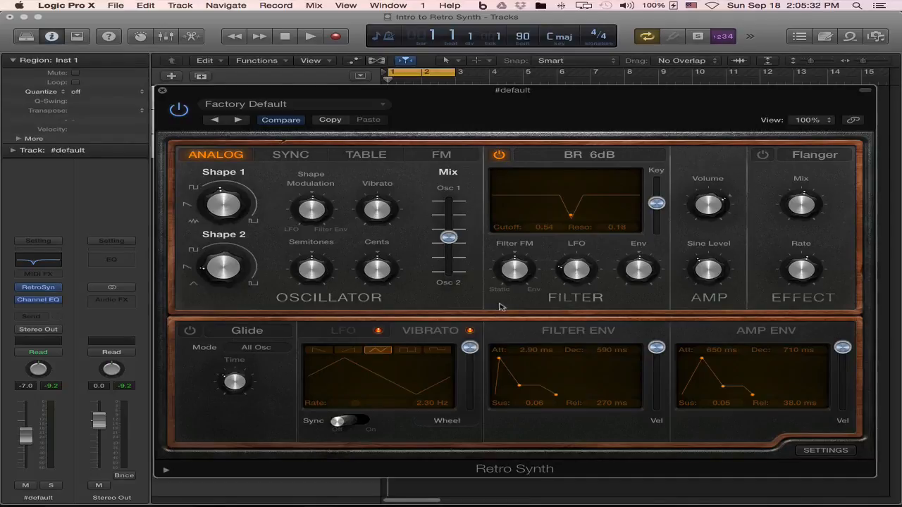
pyautogui.click(284, 104)
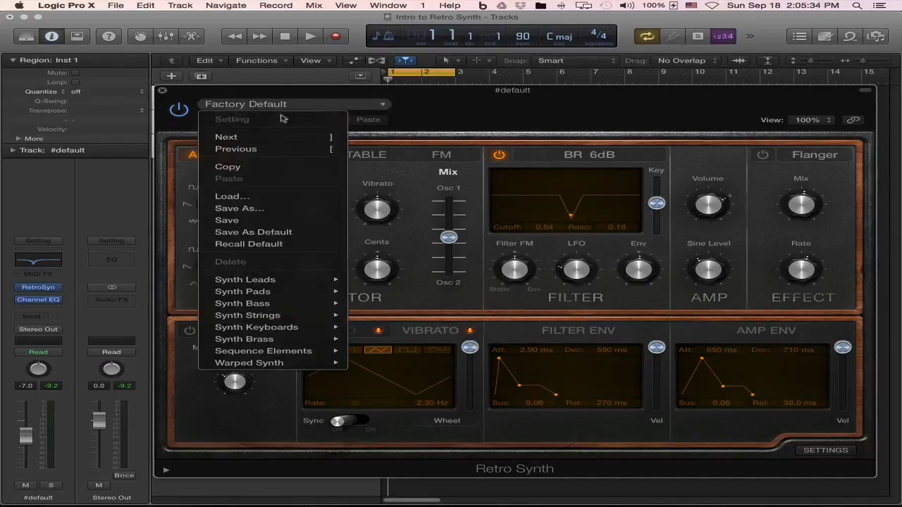
pyautogui.click(250, 244)
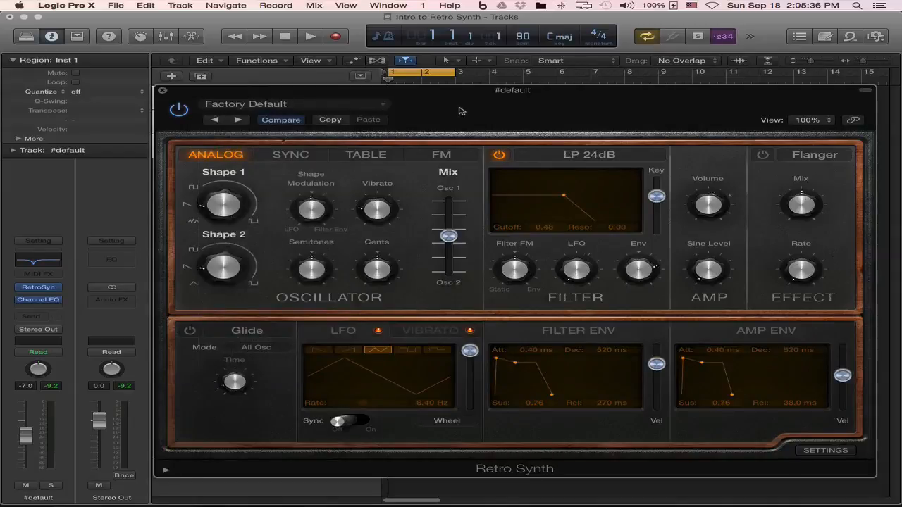
# Move the Retro Synth window down to uncover the Inst 1 region and start looped playback.
pyautogui.moveTo(460, 94); pyautogui.dragTo(455, 124)
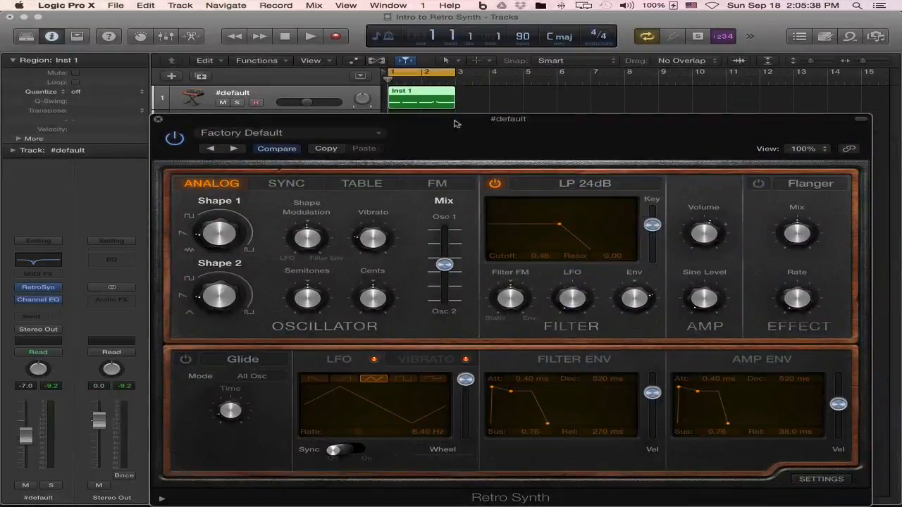
pyautogui.moveTo(421, 121); pyautogui.dragTo(424, 124)
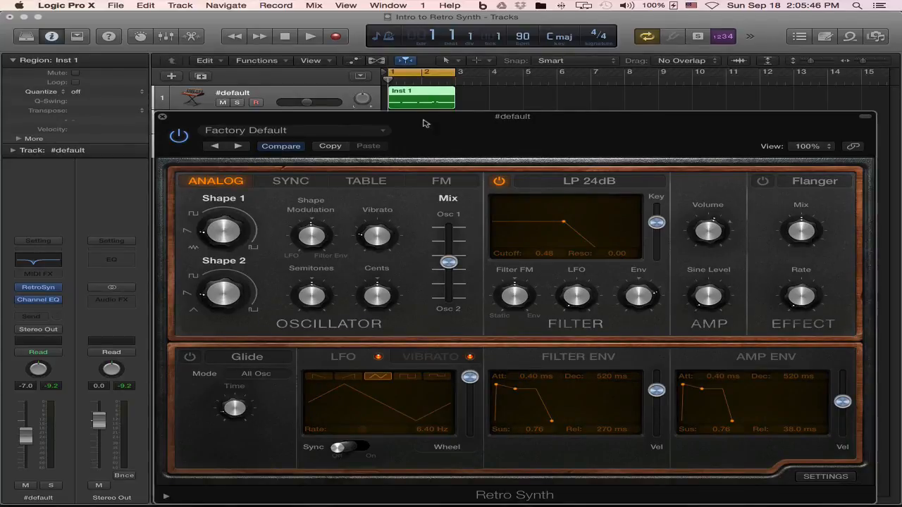
pyautogui.press('space')
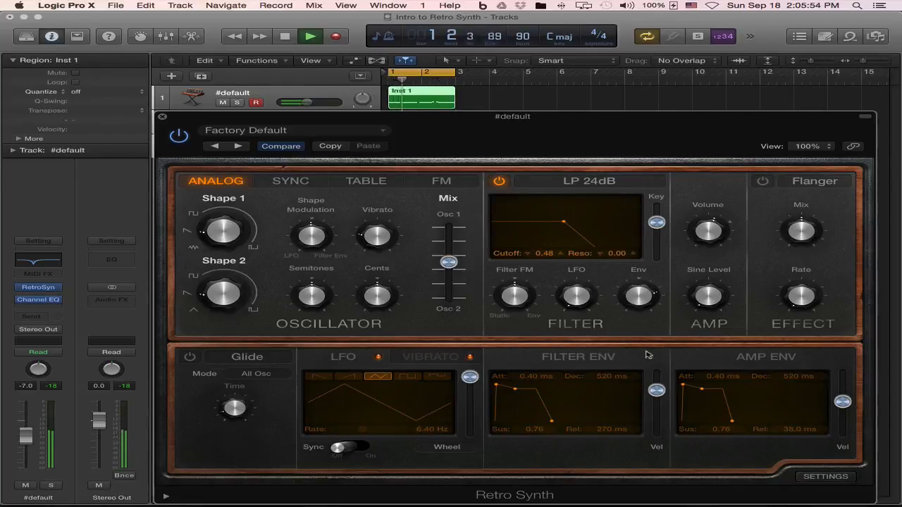
# Change oscillator 1's waveform with the Shape 1 knob and set Shape 2 to 50.0 %.
pyautogui.moveTo(241, 243)
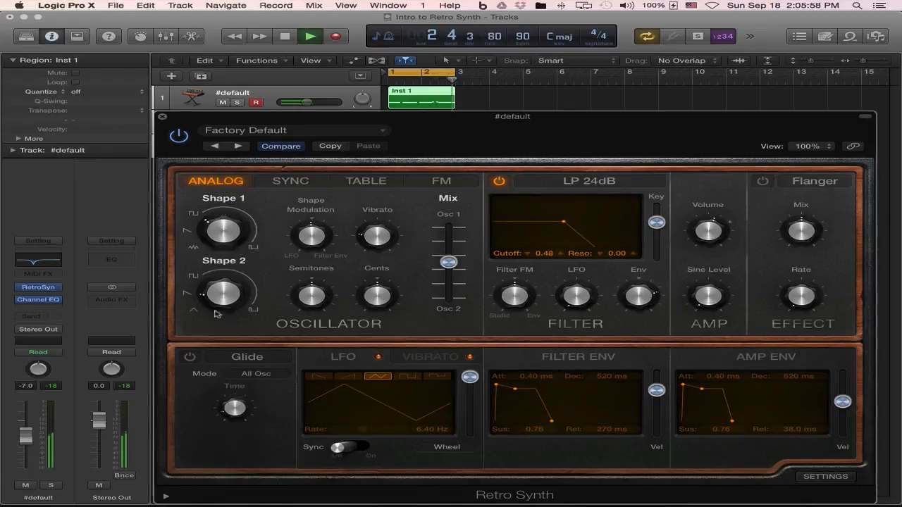
pyautogui.moveTo(224, 234); pyautogui.dragTo(226, 238)
pyautogui.moveTo(225, 300)
pyautogui.moveTo(226, 299); pyautogui.dragTo(238, 345)
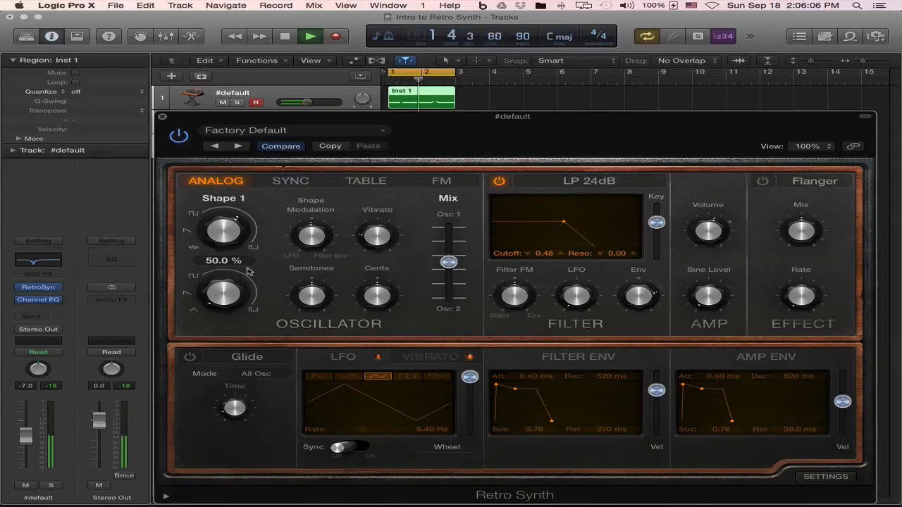
# Try the oscillator mix fully at Osc 1 with 0.00, then blend both oscillators at 0.52.
pyautogui.moveTo(450, 263)
pyautogui.moveTo(449, 262); pyautogui.dragTo(449, 227)
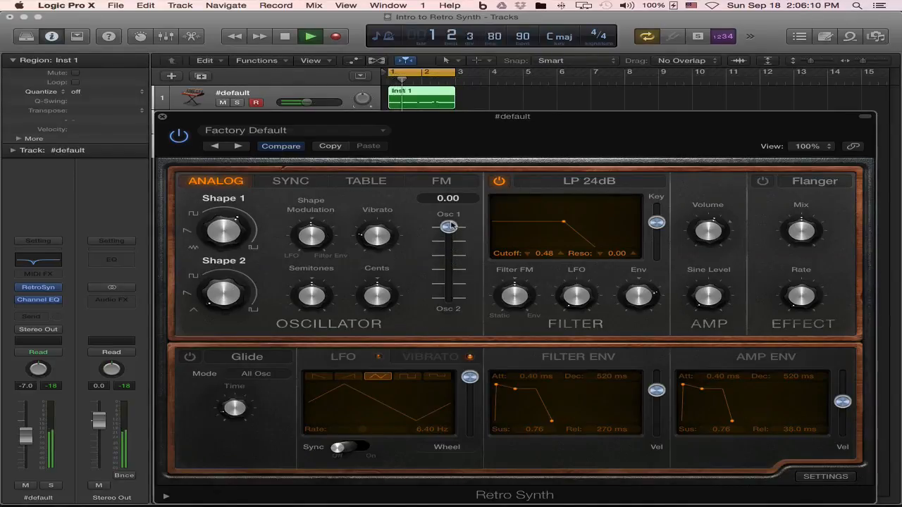
pyautogui.moveTo(450, 226); pyautogui.dragTo(455, 266)
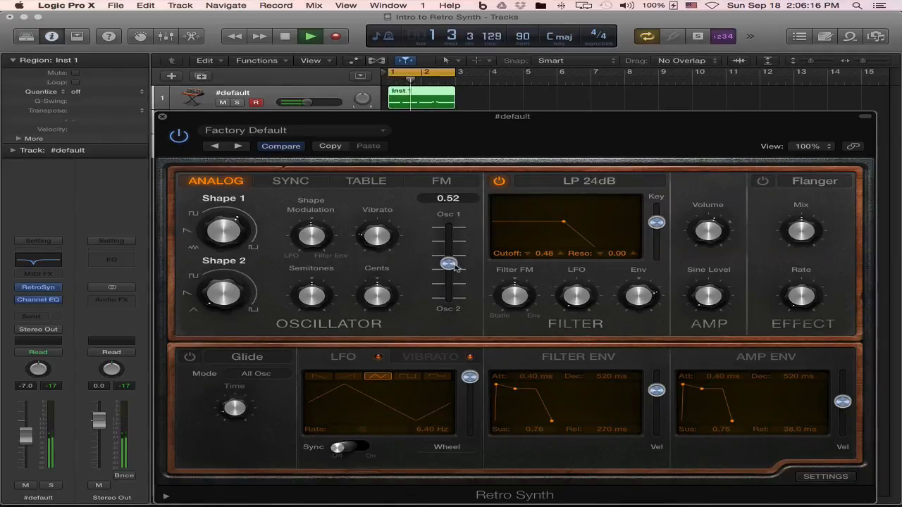
# Try detuning the oscillators with semitones at -12 s and a raised cents value.
pyautogui.moveTo(312, 302)
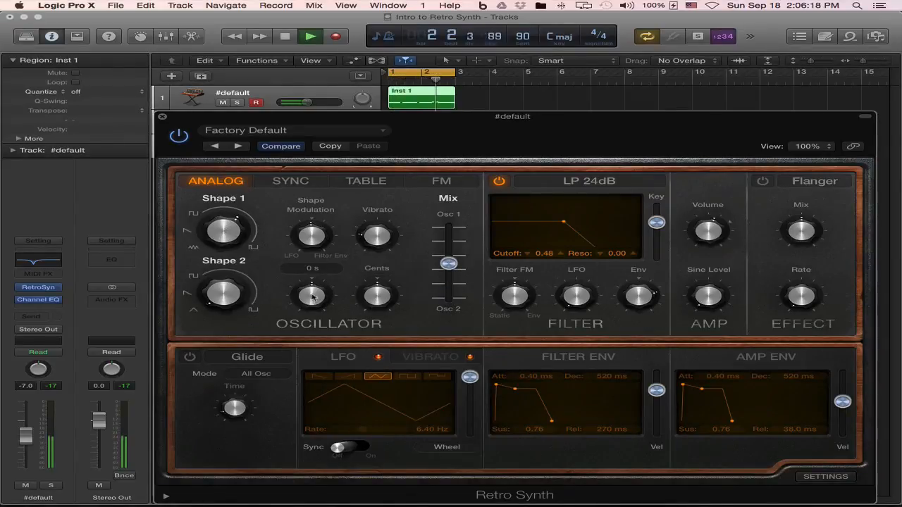
pyautogui.moveTo(311, 304); pyautogui.dragTo(315, 325)
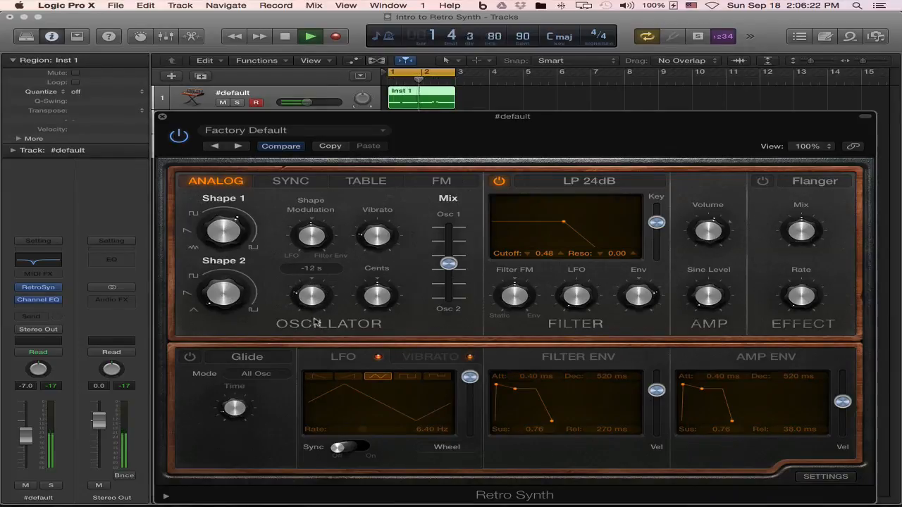
pyautogui.moveTo(382, 300); pyautogui.dragTo(395, 276)
# Set the mix to 0.00, try semitones at 24 s, and lower the cents and semitones.
pyautogui.moveTo(448, 264); pyautogui.dragTo(452, 213)
pyautogui.moveTo(313, 295); pyautogui.dragTo(327, 224)
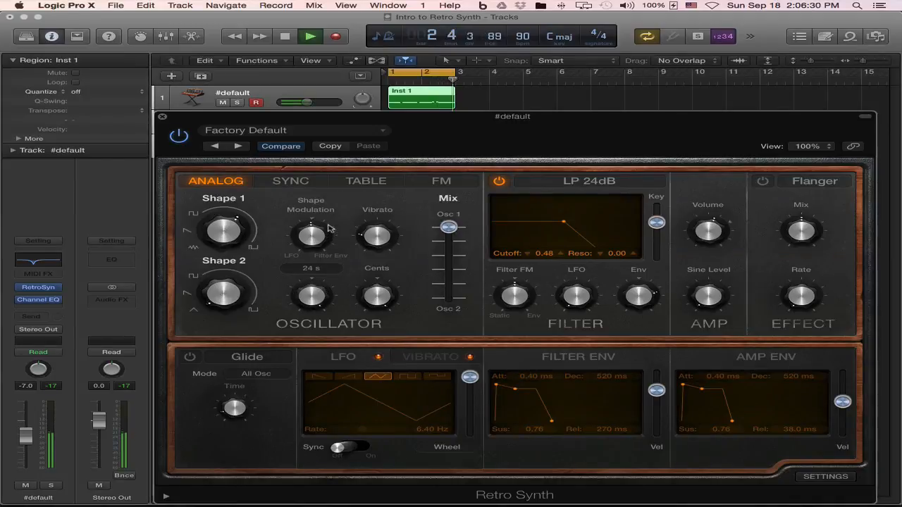
pyautogui.moveTo(379, 298); pyautogui.dragTo(378, 341)
pyautogui.moveTo(312, 298); pyautogui.dragTo(324, 348)
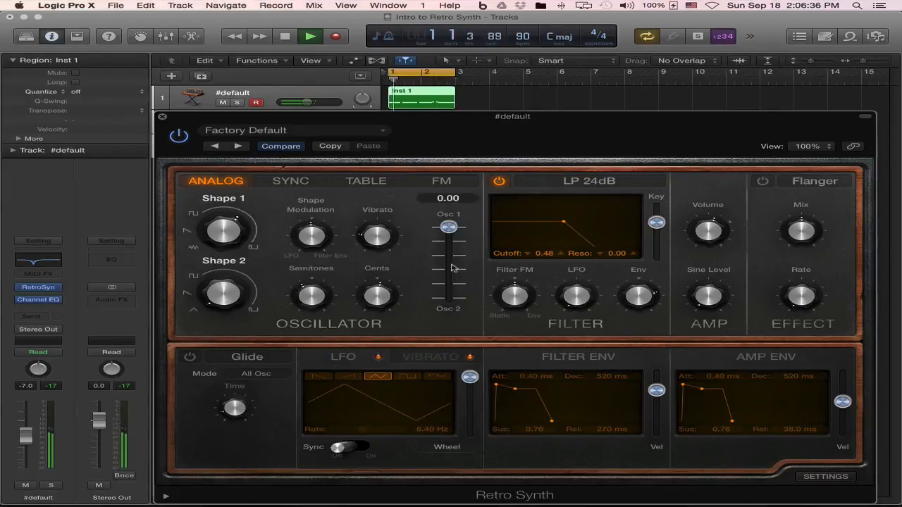
# Blend the two oscillators at a mix of 0.49 and raise the vibrato amount to 7.75 semi.
pyautogui.moveTo(451, 227); pyautogui.dragTo(458, 265)
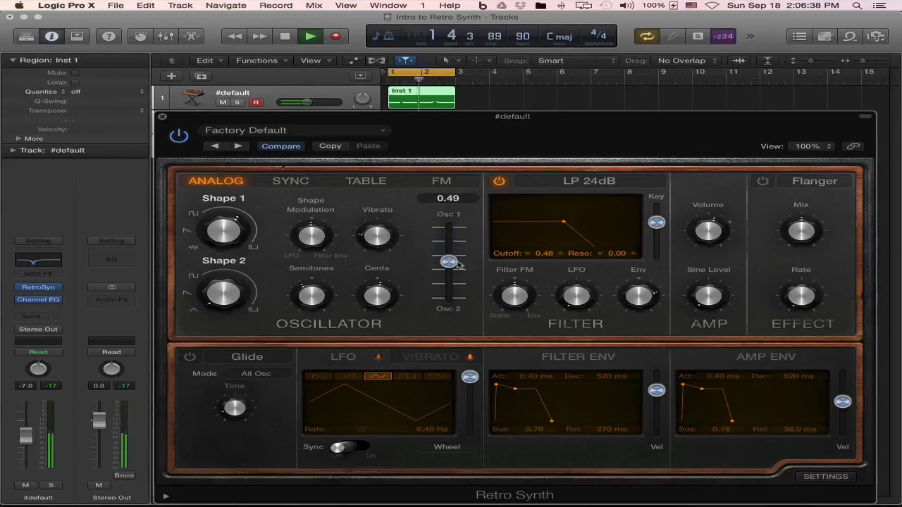
pyautogui.moveTo(374, 244); pyautogui.dragTo(388, 213)
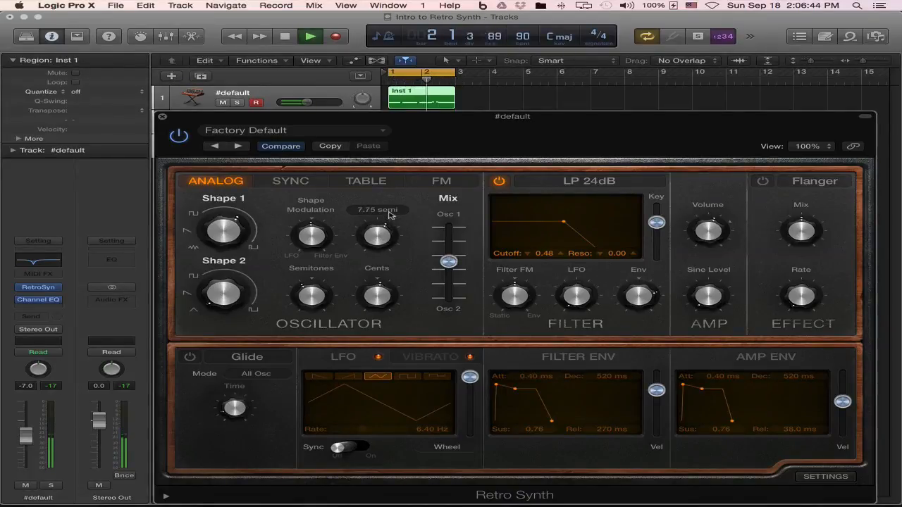
# Show the vibrato modulation settings and try a rising sawtooth waveform at a rate of 1/64t.
pyautogui.click(422, 357)
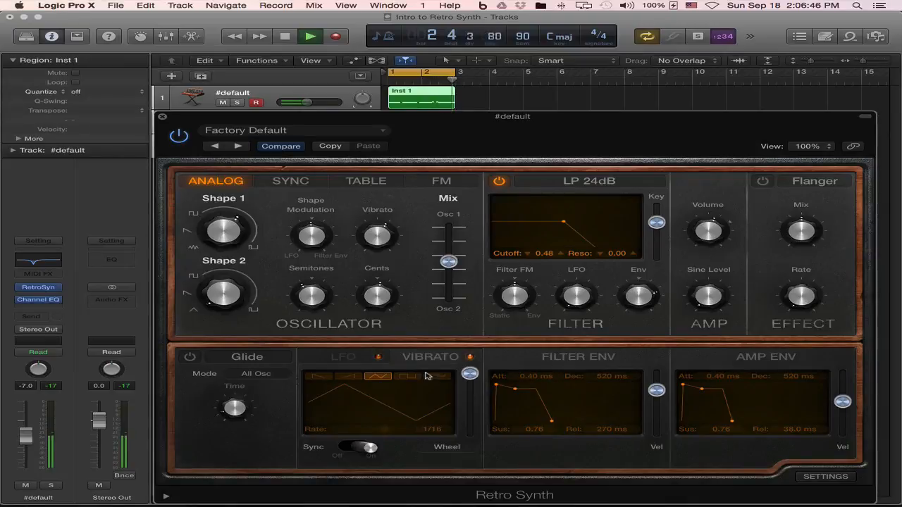
pyautogui.click(348, 377)
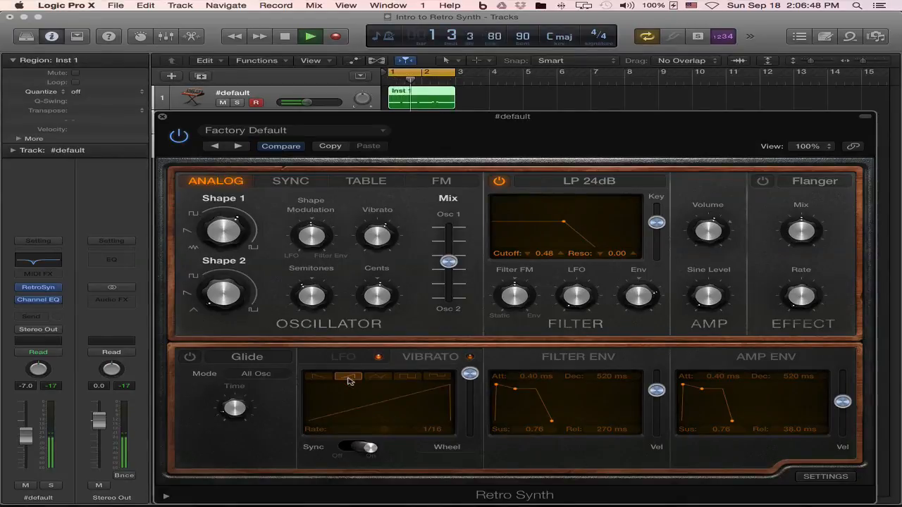
pyautogui.moveTo(403, 431); pyautogui.dragTo(426, 431)
# Review the vibrato's wheel source options, try the wheel amount at 0.55 and 0.33, and raise it slightly.
pyautogui.click(451, 448)
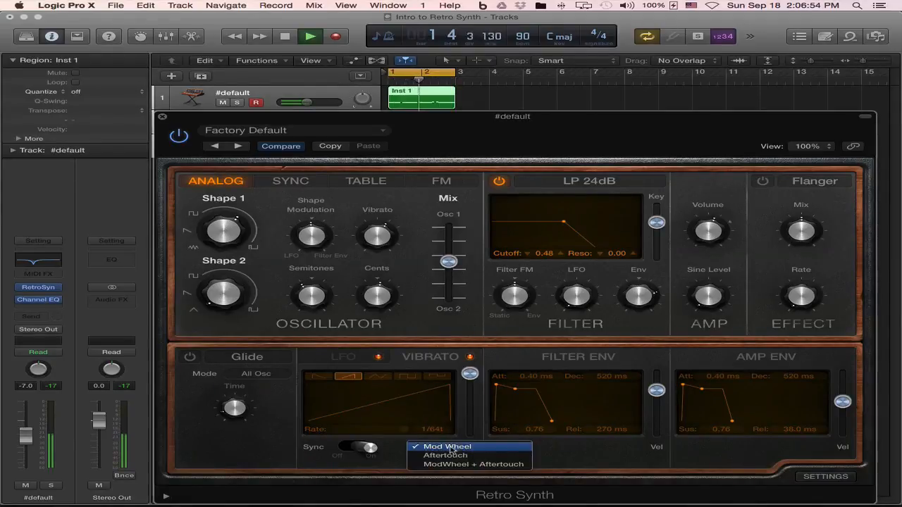
pyautogui.click(471, 389)
pyautogui.moveTo(470, 388); pyautogui.dragTo(473, 402)
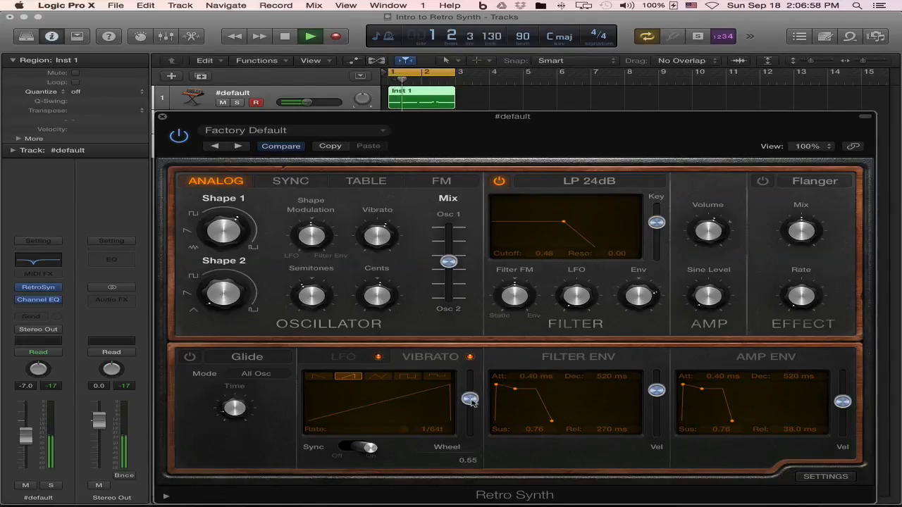
pyautogui.moveTo(470, 400)
pyautogui.mouseDown()
pyautogui.moveTo(476, 371)
pyautogui.moveTo(470, 411)
pyautogui.mouseUp()
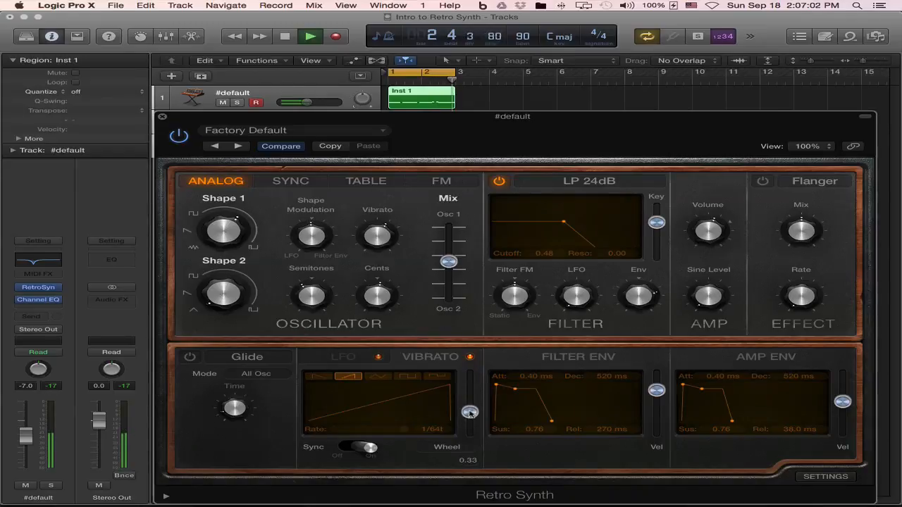
pyautogui.moveTo(472, 416); pyautogui.dragTo(472, 408)
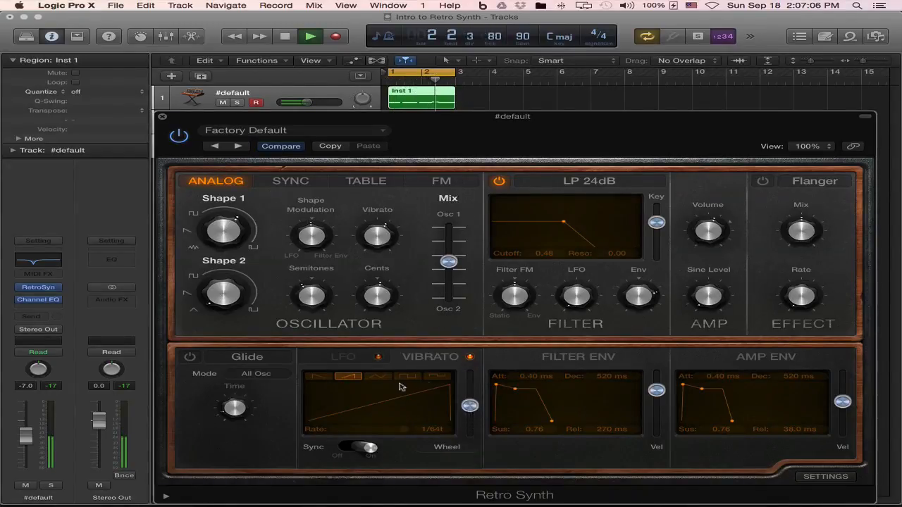
# Try the falling sawtooth, square and last waveform for the vibrato, with the rate at 1/16d.
pyautogui.click(330, 378)
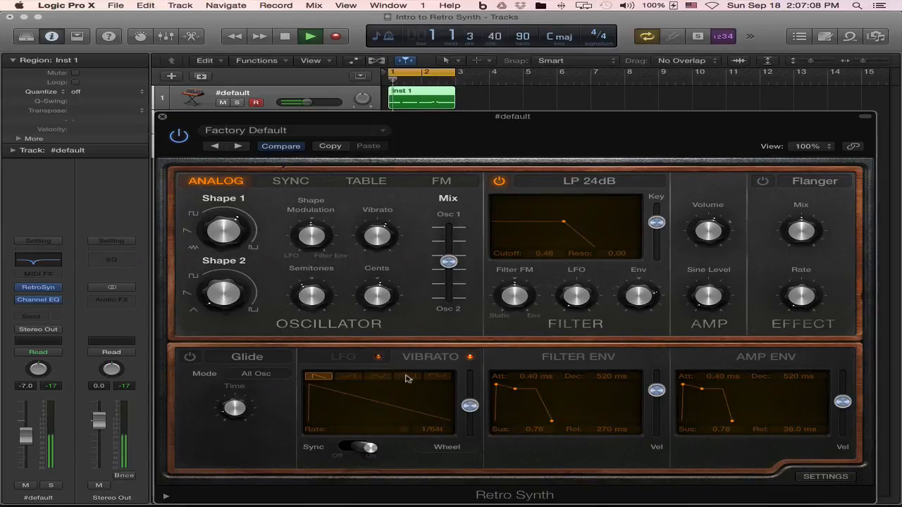
pyautogui.click(406, 377)
pyautogui.click(434, 377)
pyautogui.moveTo(404, 428); pyautogui.dragTo(377, 429)
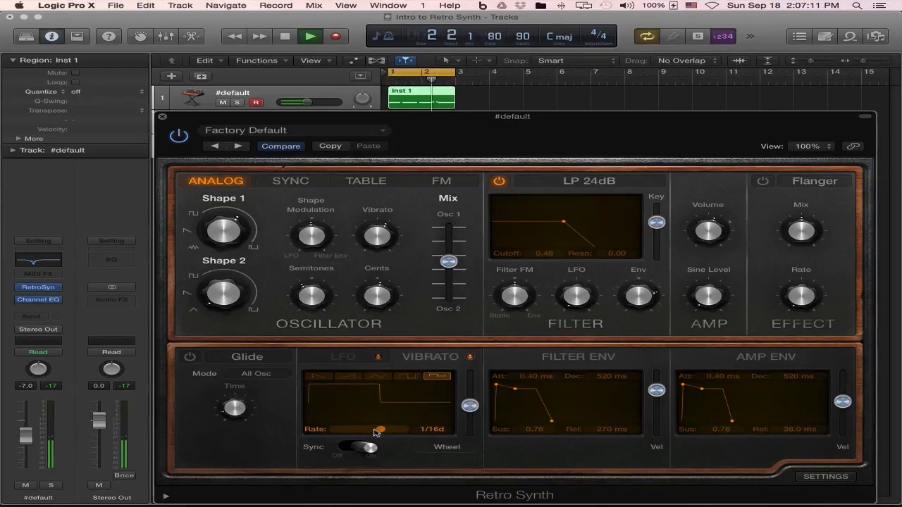
# Try the rising sawtooth again, change the vibrato waveform to triangle, and set the rate to 1/16.
pyautogui.click(357, 377)
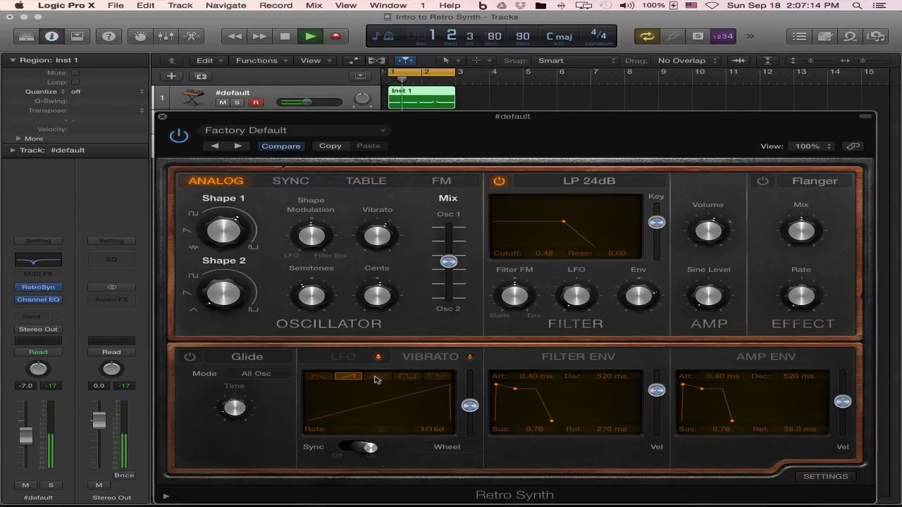
pyautogui.click(377, 377)
pyautogui.moveTo(380, 429)
pyautogui.mouseDown()
pyautogui.moveTo(371, 430)
pyautogui.moveTo(385, 431)
pyautogui.mouseUp()
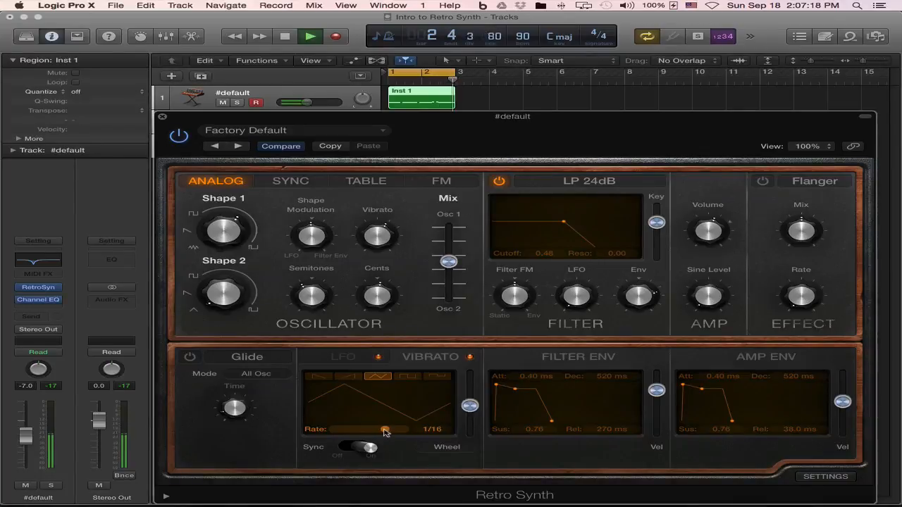
# Try the vibrato with tempo sync off and turn sync back on.
pyautogui.click(447, 447)
pyautogui.click(448, 446)
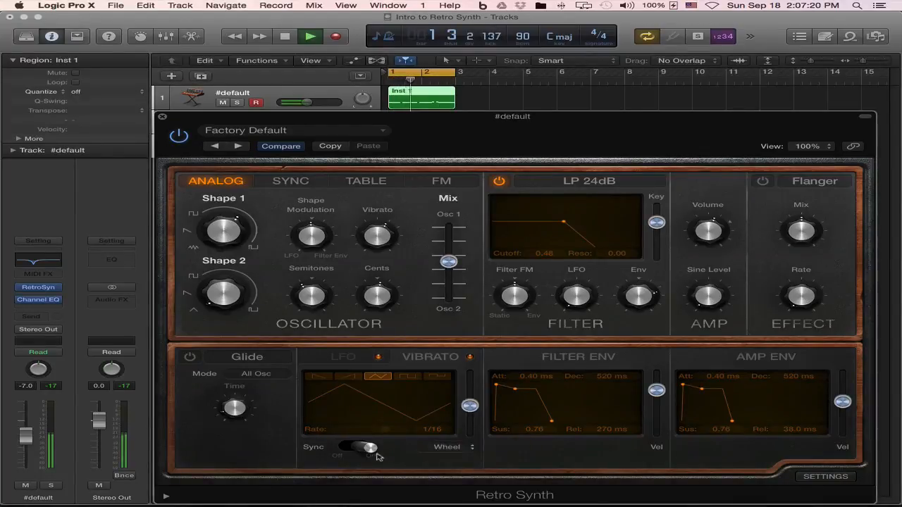
pyautogui.click(348, 448)
pyautogui.click(368, 448)
# Lower the vibrato amount to 2.00 semi and turn the shape modulation towards Filter Env.
pyautogui.moveTo(379, 224)
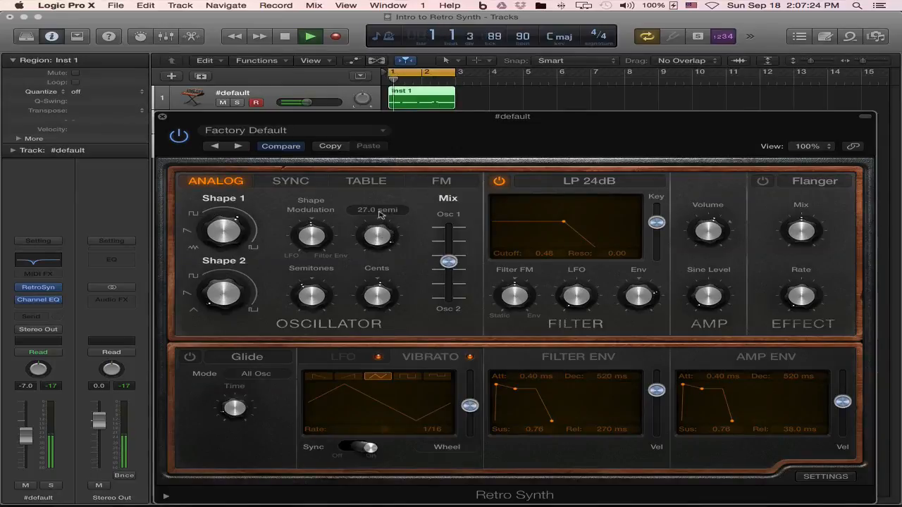
pyautogui.moveTo(382, 205); pyautogui.dragTo(386, 239)
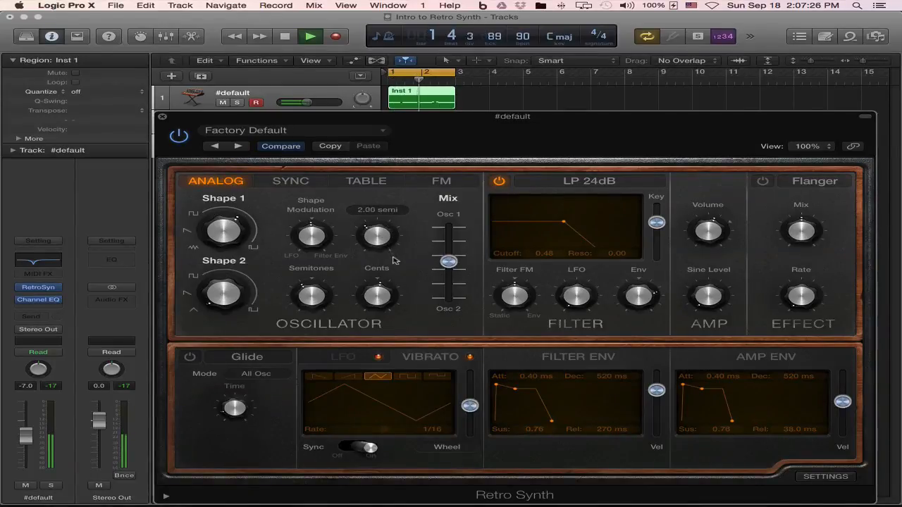
pyautogui.moveTo(321, 246)
pyautogui.moveTo(314, 238); pyautogui.dragTo(318, 199)
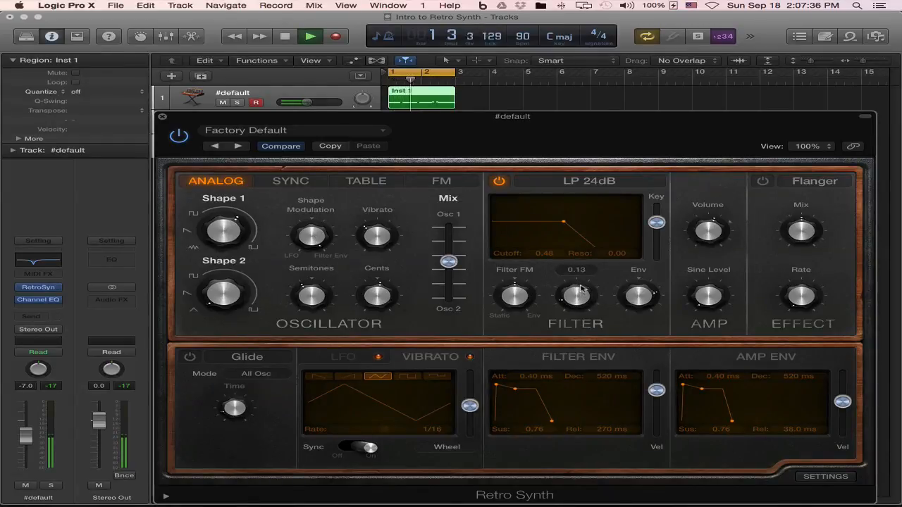
# Set the LFO to a tempo-synced square wave at 1/8t and lower its wheel amount to about the middle.
pyautogui.click(343, 358)
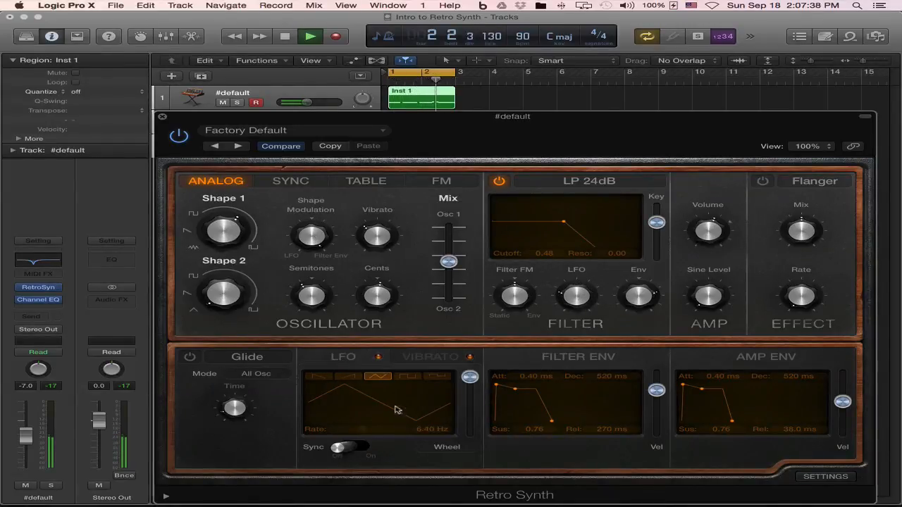
pyautogui.click(369, 448)
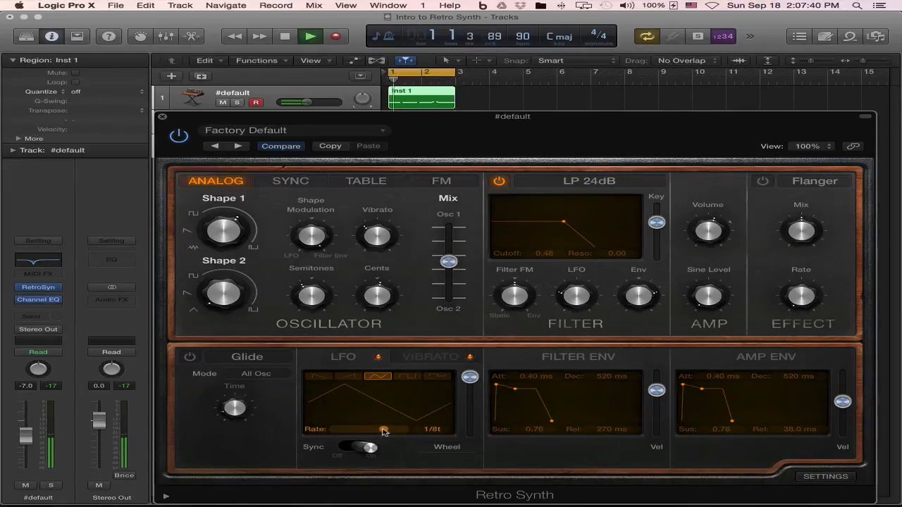
pyautogui.click(407, 377)
pyautogui.moveTo(469, 377); pyautogui.dragTo(470, 404)
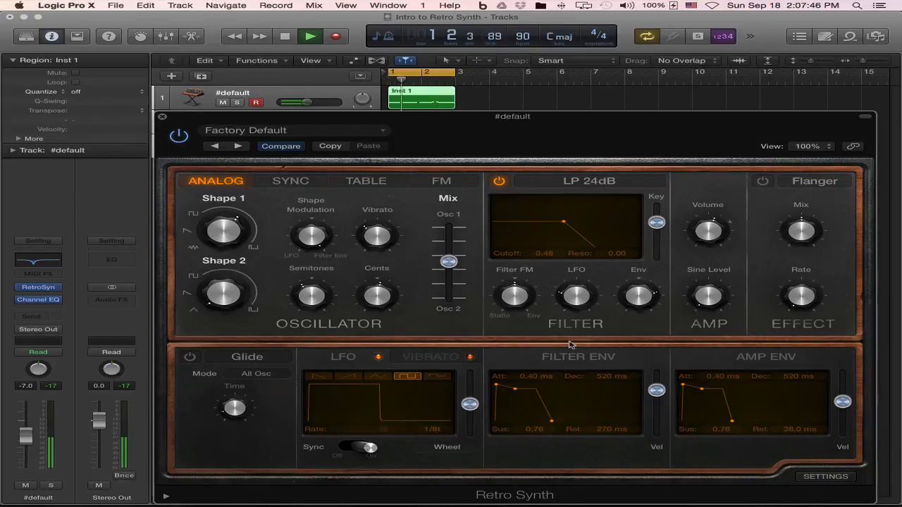
# Vary the filter's LFO and Env amounts and return the shape modulation to 0.000.
pyautogui.moveTo(574, 302); pyautogui.dragTo(602, 228)
pyautogui.moveTo(591, 271); pyautogui.dragTo(584, 369)
pyautogui.moveTo(313, 236); pyautogui.dragTo(397, 349)
pyautogui.moveTo(575, 299); pyautogui.dragTo(577, 291)
pyautogui.moveTo(641, 297); pyautogui.dragTo(652, 338)
pyautogui.moveTo(632, 301); pyautogui.dragTo(641, 278)
pyautogui.moveTo(578, 295); pyautogui.dragTo(627, 295)
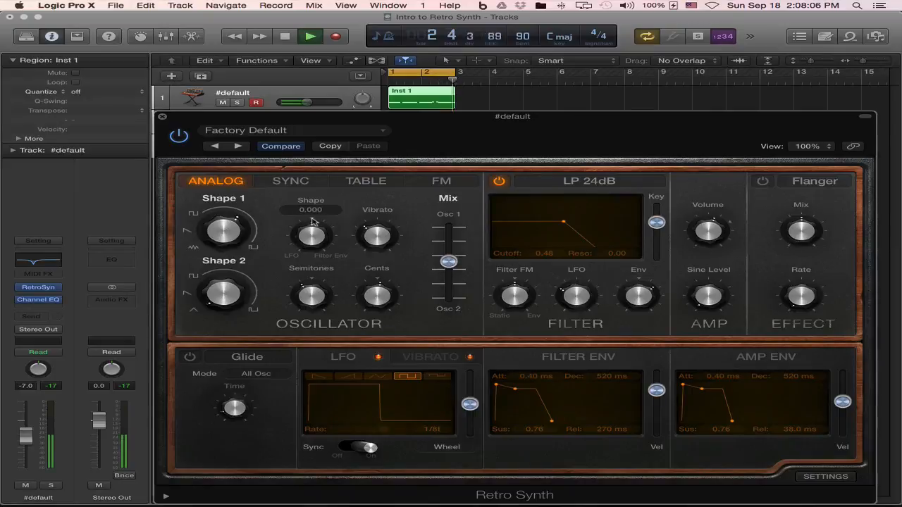
# Turn the Filter FM amount towards Env.
pyautogui.click(503, 303)
pyautogui.moveTo(514, 301); pyautogui.dragTo(517, 295)
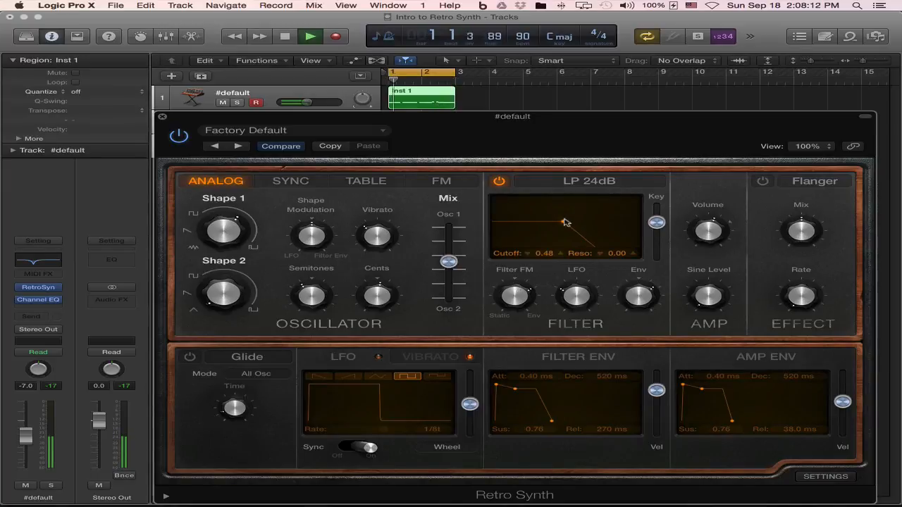
# Try the LP 24dB Fat filter with cutoff at 0.50 and resonance at 0.66.
pyautogui.click(582, 182)
pyautogui.click(574, 171)
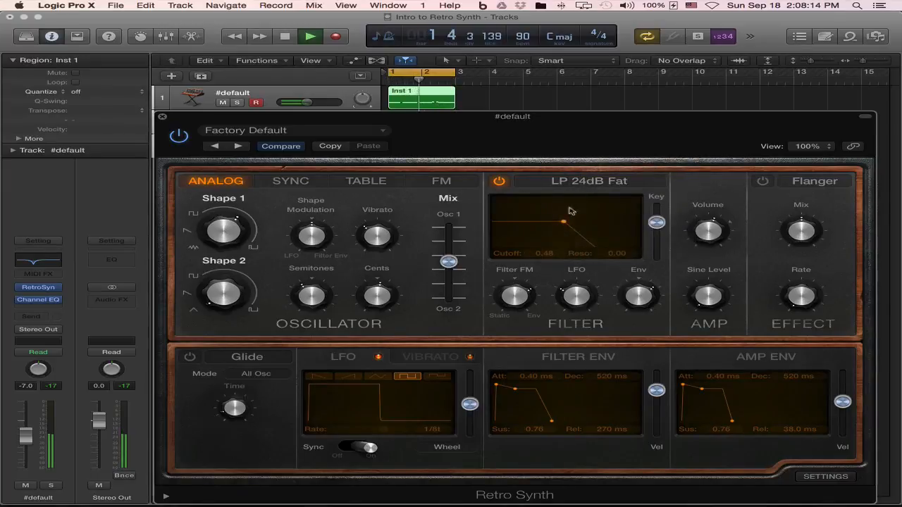
pyautogui.moveTo(565, 224); pyautogui.dragTo(568, 208)
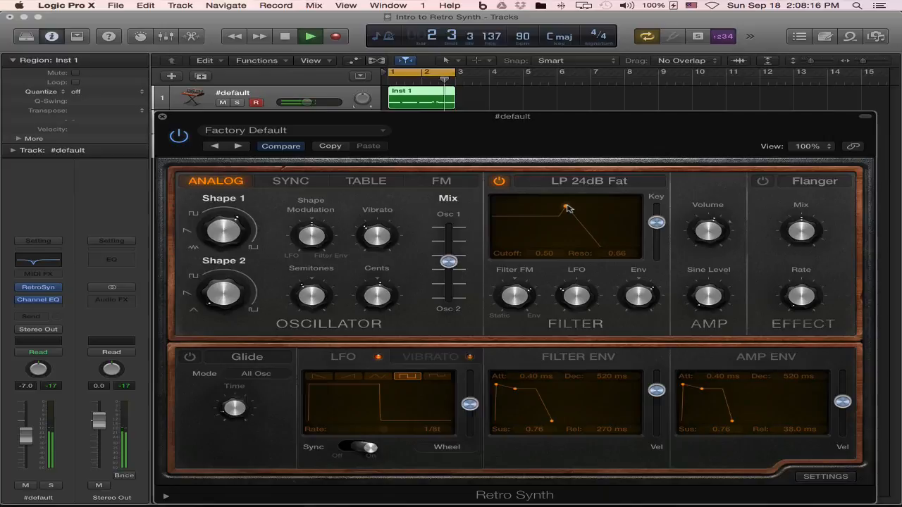
# Try the LP 24dB and LP 12dB filter types.
pyautogui.click(575, 183)
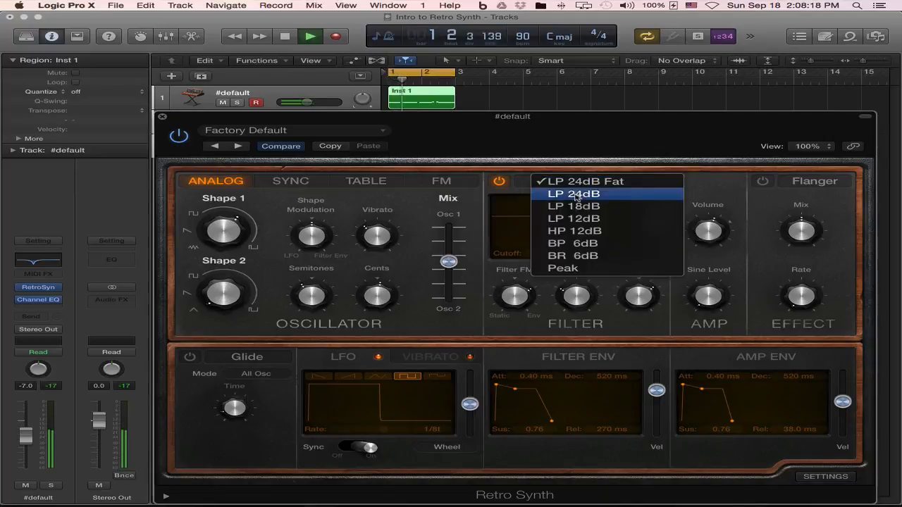
pyautogui.click(574, 194)
pyautogui.click(575, 181)
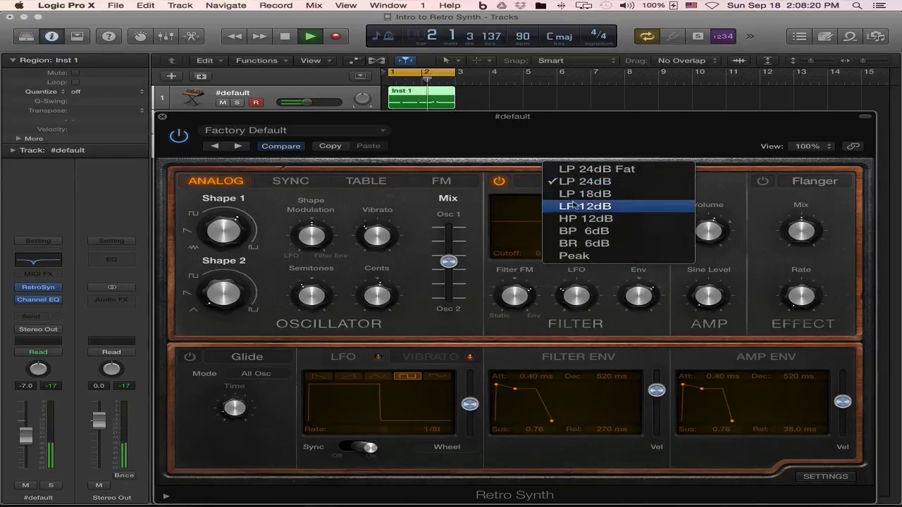
pyautogui.click(574, 205)
# Try the BR 6dB filter with its cutoff at 0.25.
pyautogui.click(574, 181)
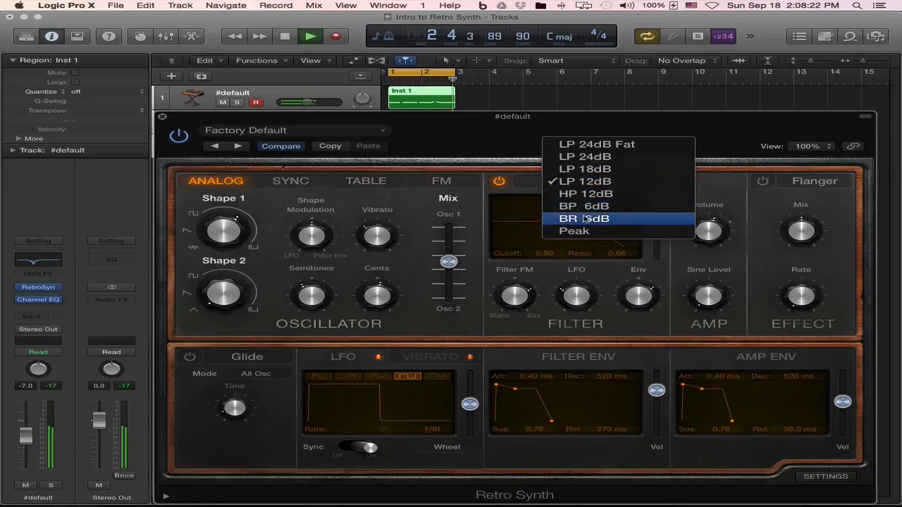
pyautogui.click(584, 219)
pyautogui.moveTo(567, 238); pyautogui.dragTo(530, 248)
# Switch the filter to BP 6dB with cutoff at 0.49 and resonance at 0.63.
pyautogui.click(595, 182)
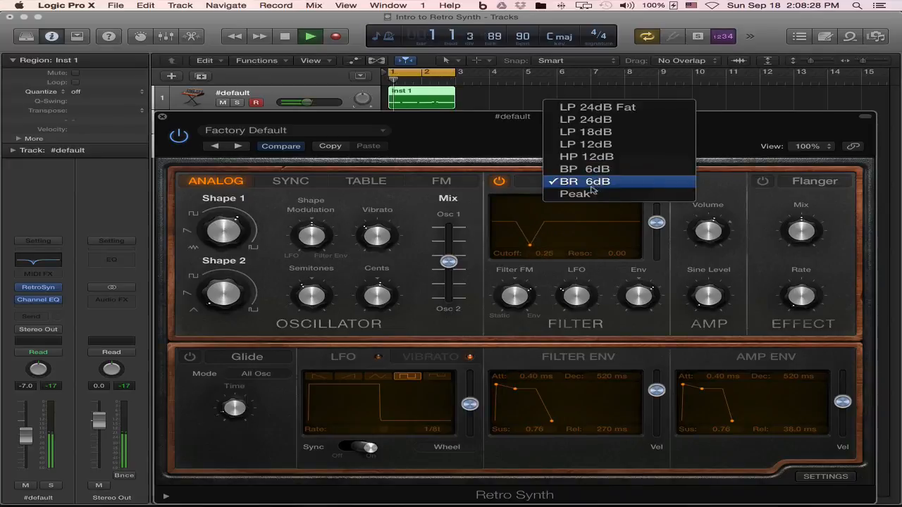
pyautogui.click(589, 171)
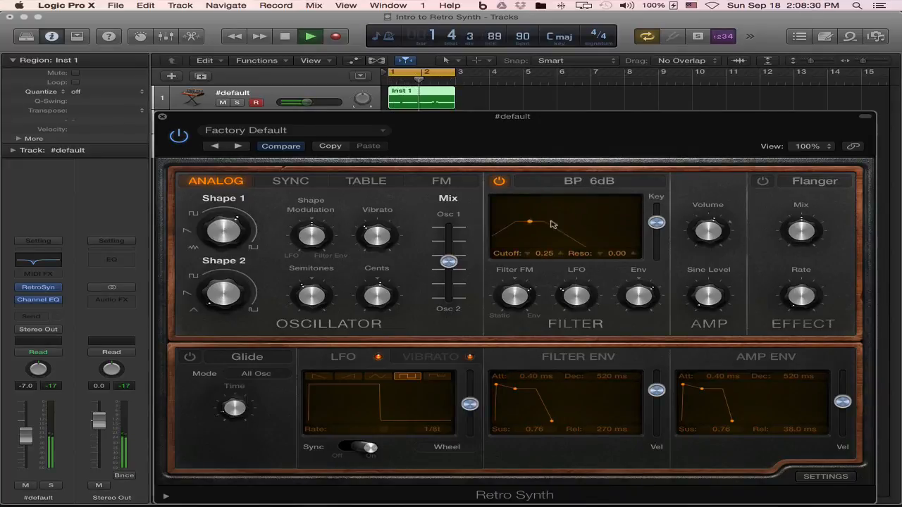
pyautogui.moveTo(533, 212); pyautogui.dragTo(589, 195)
# Try the Peak filter, lower the resonance to 0.26, and return the filter type to LP 24dB.
pyautogui.click(589, 182)
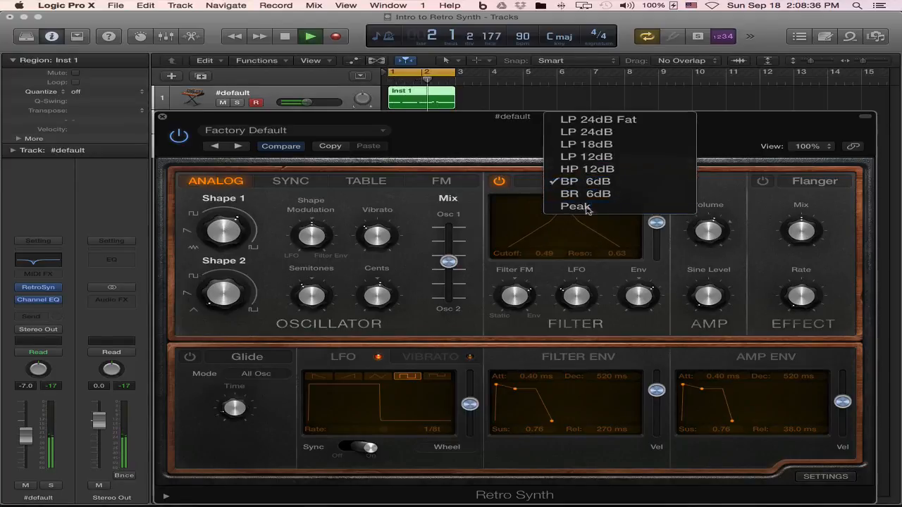
pyautogui.click(567, 207)
pyautogui.moveTo(565, 209); pyautogui.dragTo(564, 217)
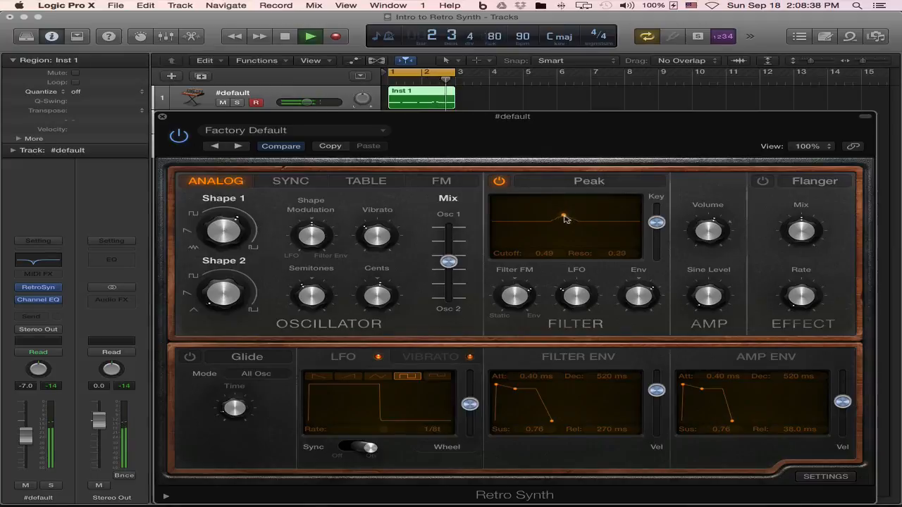
pyautogui.click(589, 181)
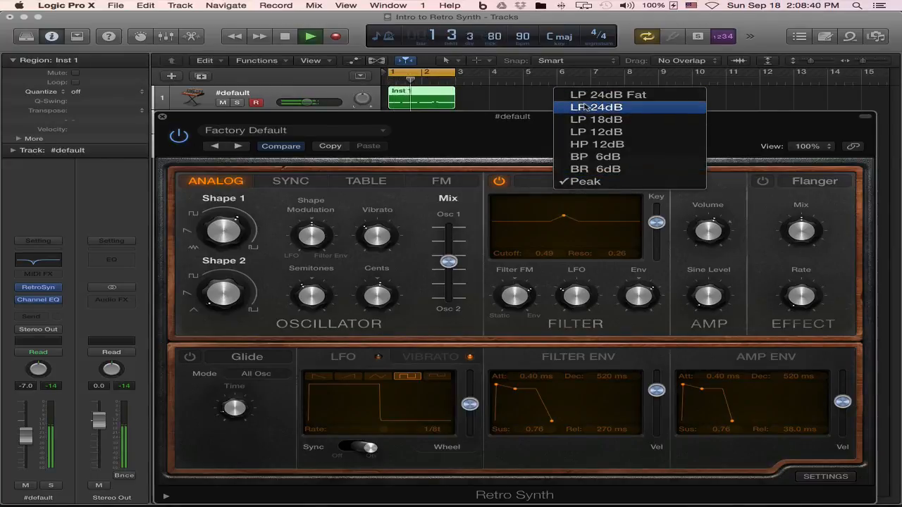
pyautogui.click(585, 108)
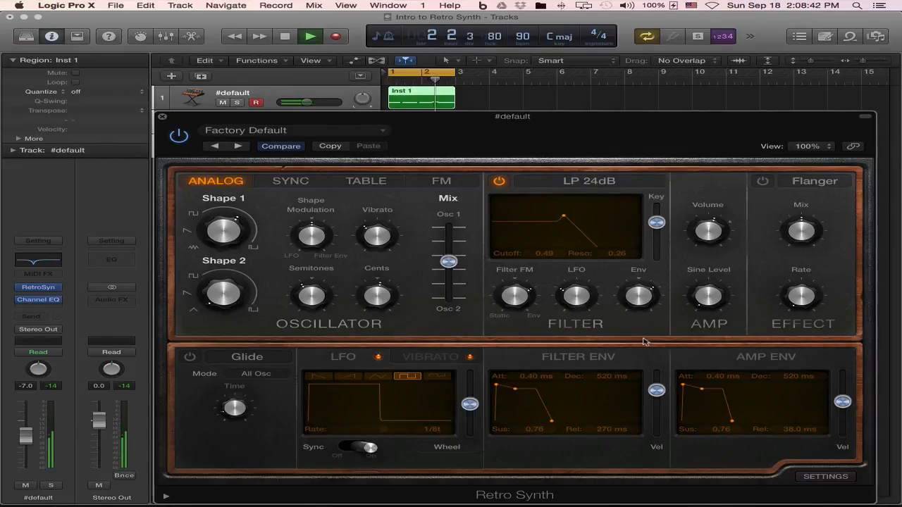
# Raise the amp volume to 0.5 dB and set the sine level to 1.00.
pyautogui.moveTo(531, 308)
pyautogui.moveTo(704, 238)
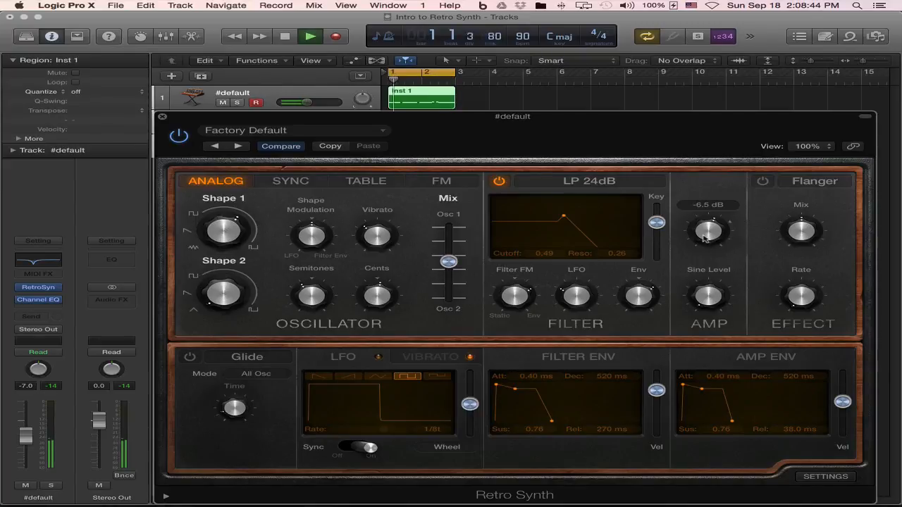
pyautogui.moveTo(714, 227); pyautogui.dragTo(715, 217)
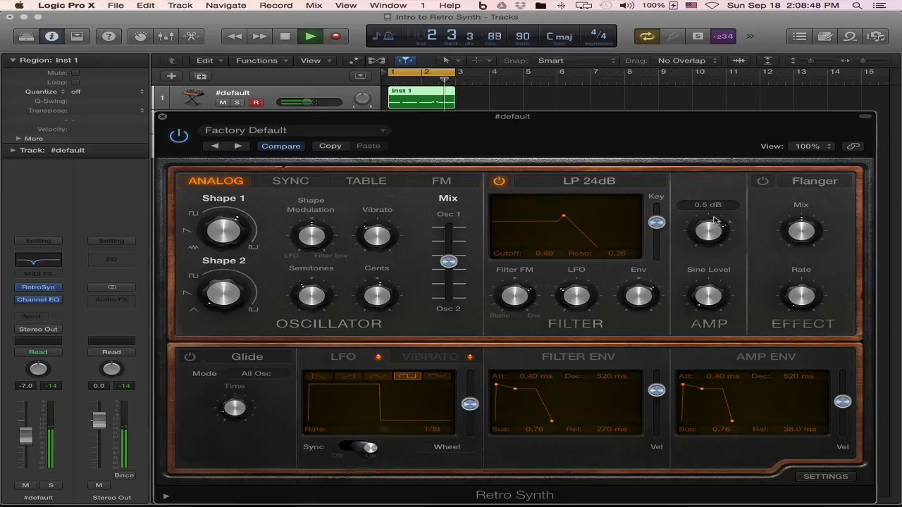
pyautogui.moveTo(711, 286)
pyautogui.moveTo(711, 284); pyautogui.dragTo(715, 205)
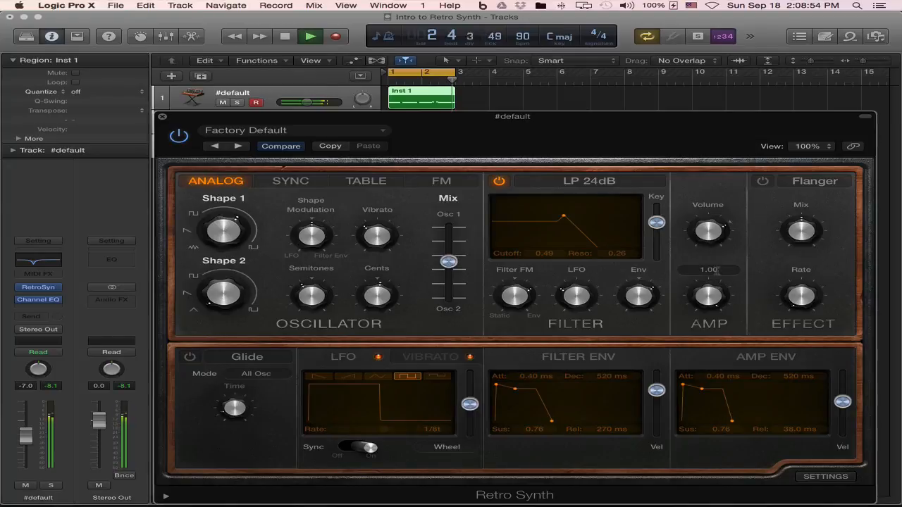
# Lower the amp's sine level to 0.39 and turn on the Flanger effect with its mix at 0.19.
pyautogui.moveTo(719, 281); pyautogui.dragTo(712, 362)
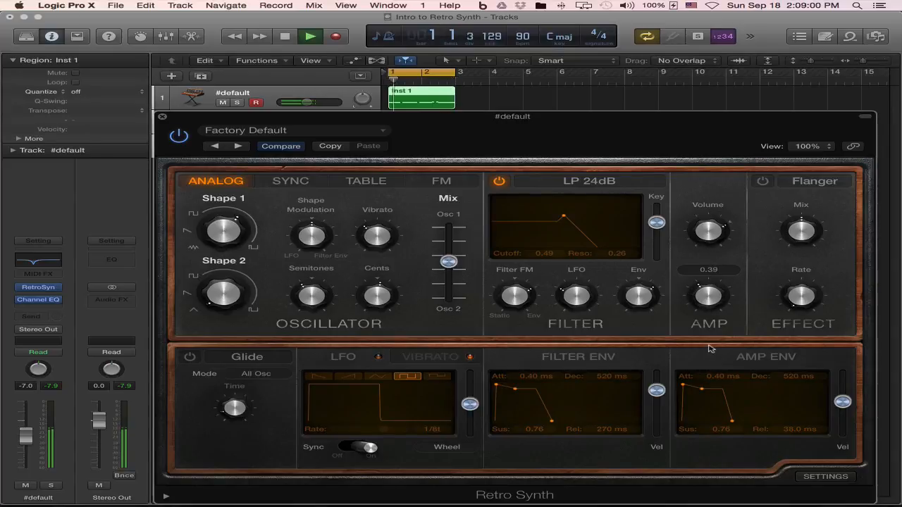
pyautogui.click(762, 181)
pyautogui.moveTo(807, 295)
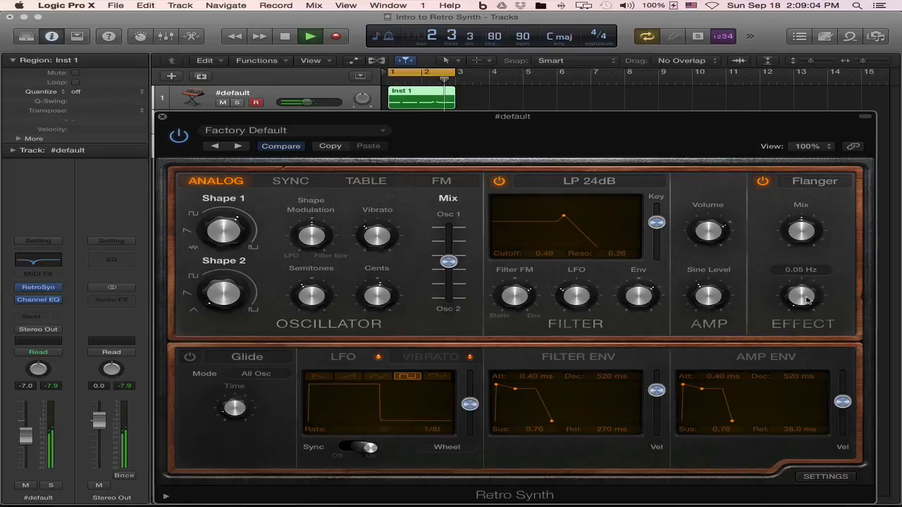
pyautogui.moveTo(807, 284); pyautogui.dragTo(803, 209)
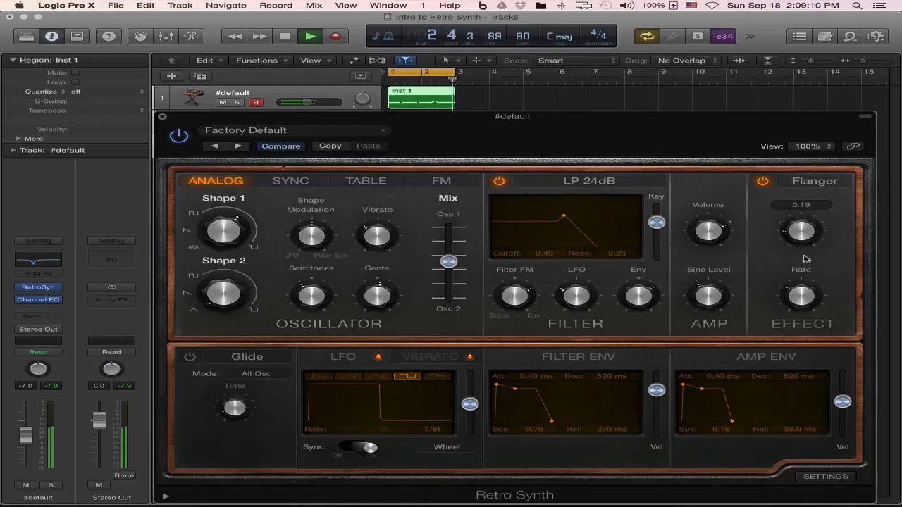
# Switch the effect to Chorus with a rate of 2.50 Hz, and choose the falling sawtooth waveform for the LFO.
pyautogui.click(803, 181)
pyautogui.click(808, 169)
pyautogui.moveTo(803, 243); pyautogui.dragTo(807, 212)
pyautogui.moveTo(800, 262); pyautogui.dragTo(825, 307)
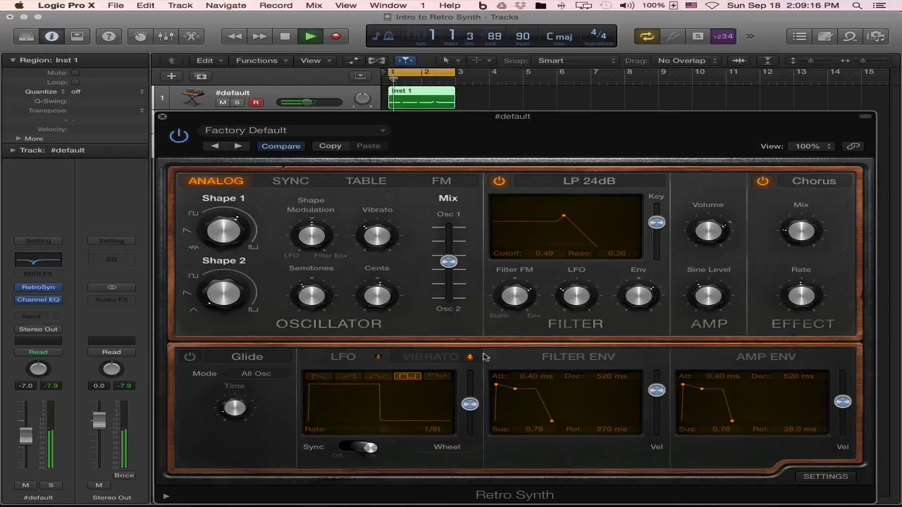
pyautogui.click(317, 376)
pyautogui.moveTo(808, 290)
pyautogui.moveTo(801, 232)
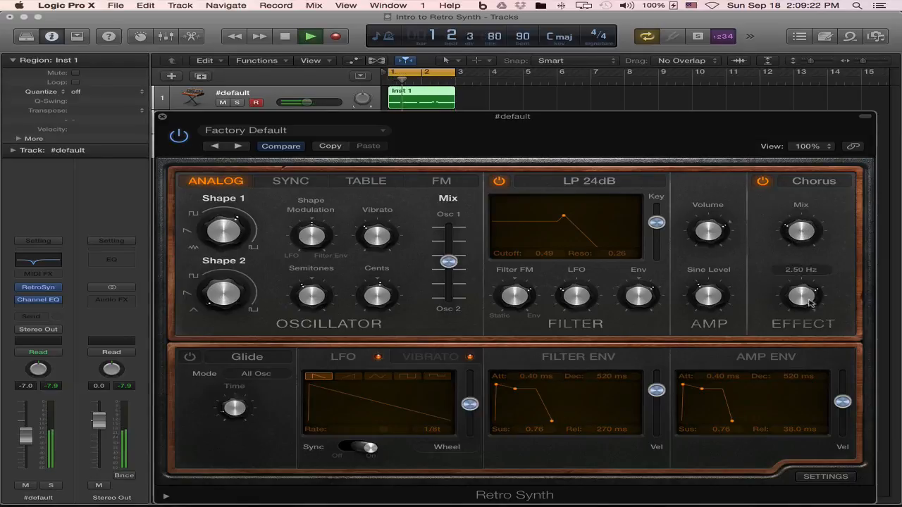
# Turn on the Glide section, change its type to Autobend, and set its depth to 3.00 semitones.
pyautogui.click(189, 357)
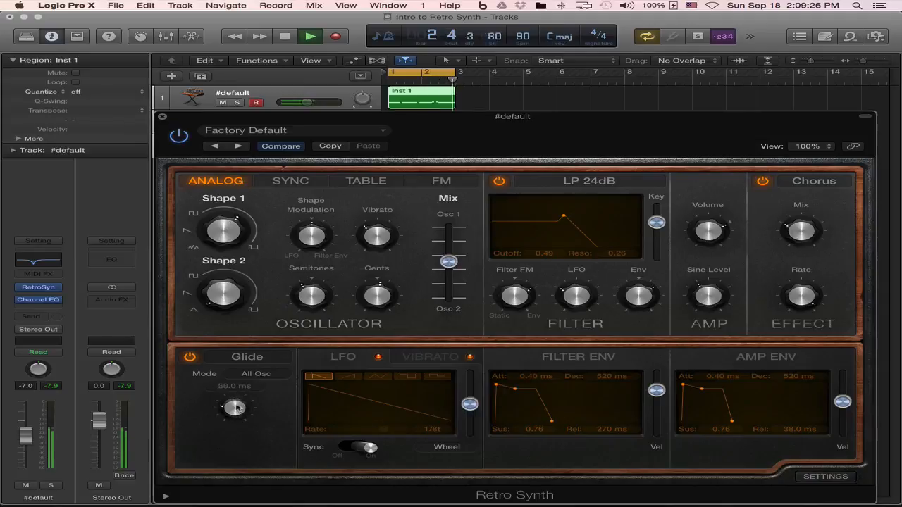
pyautogui.click(247, 357)
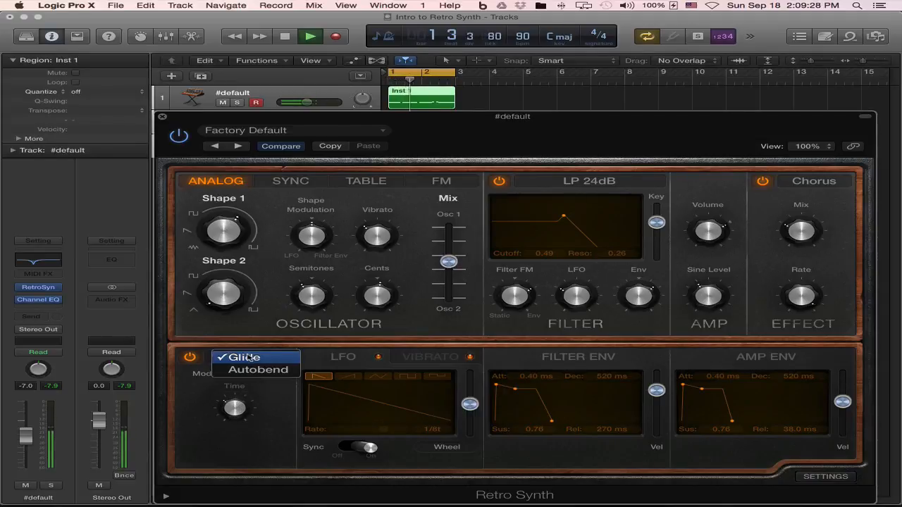
pyautogui.click(254, 371)
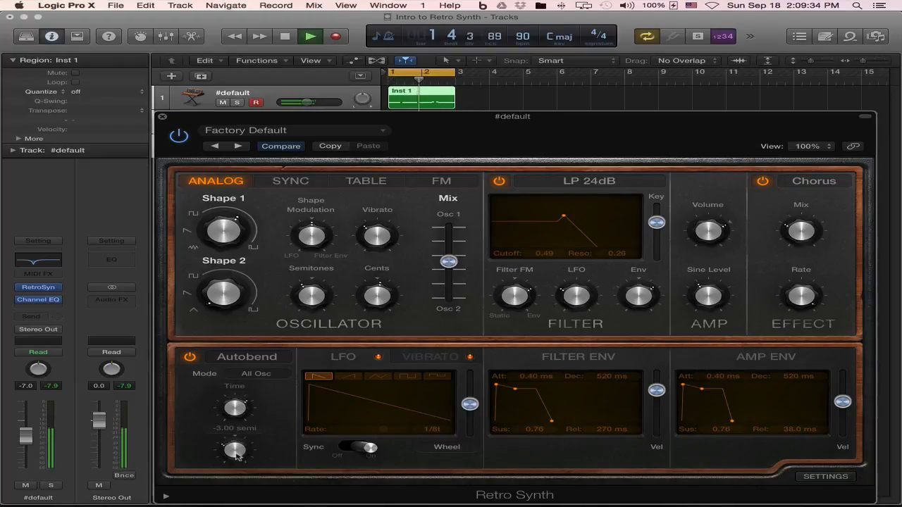
pyautogui.moveTo(237, 455); pyautogui.dragTo(247, 439)
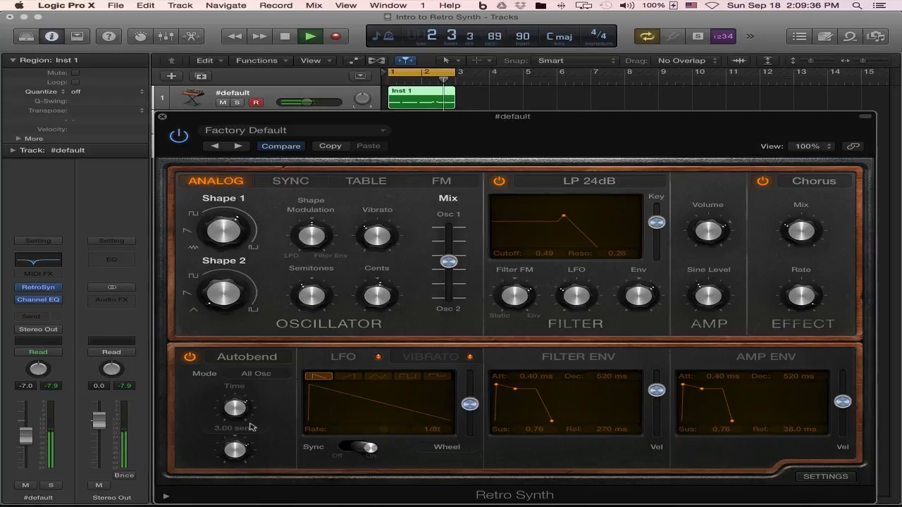
# Change the LFO to the fifth waveform, the positive-only square, and set its synced rate to 1/2t.
pyautogui.click(411, 375)
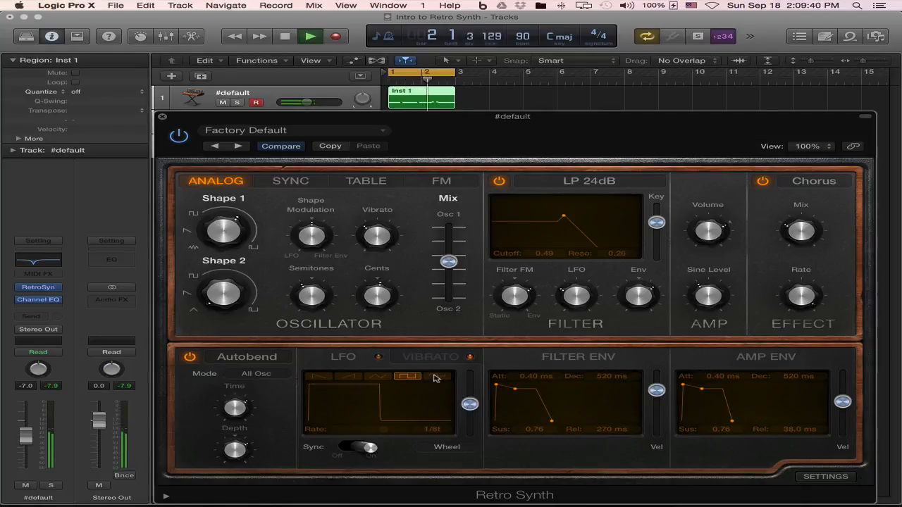
pyautogui.click(436, 377)
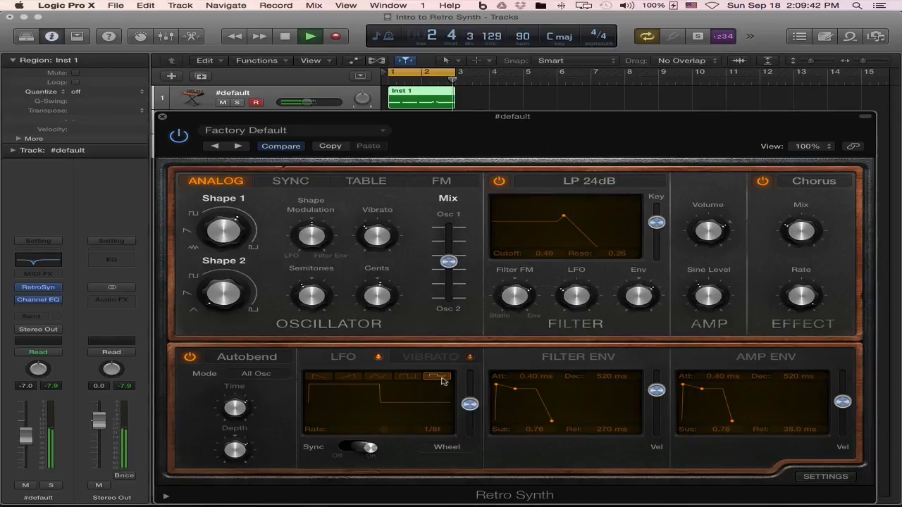
pyautogui.moveTo(387, 430); pyautogui.dragTo(367, 432)
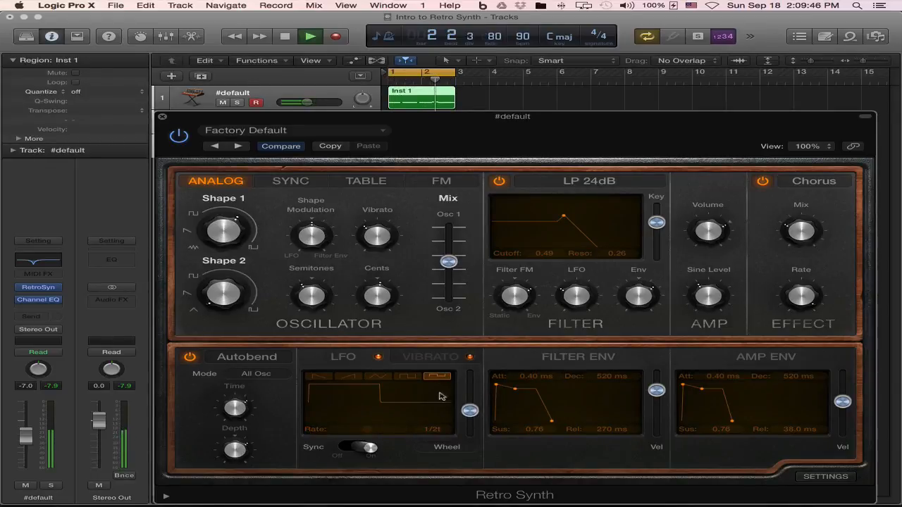
# Give the vibrato the positive-only square waveform, a slightly lower amount, and a synced rate of 1/16d.
pyautogui.click(427, 357)
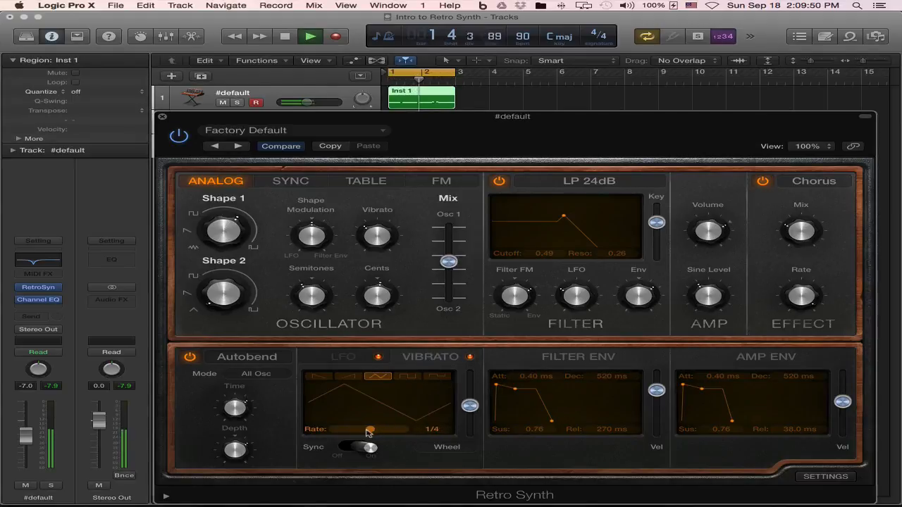
pyautogui.moveTo(369, 429); pyautogui.dragTo(365, 430)
pyautogui.moveTo(471, 408); pyautogui.dragTo(473, 416)
pyautogui.click(328, 378)
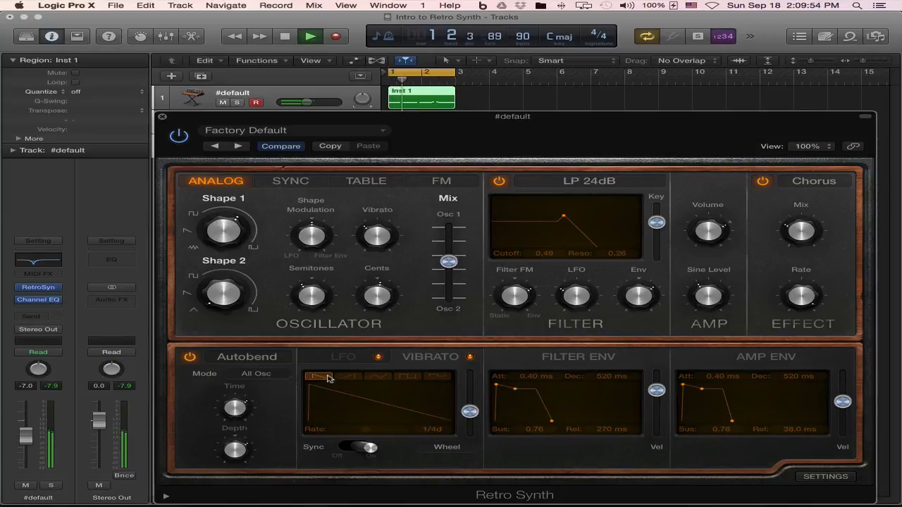
pyautogui.click(436, 377)
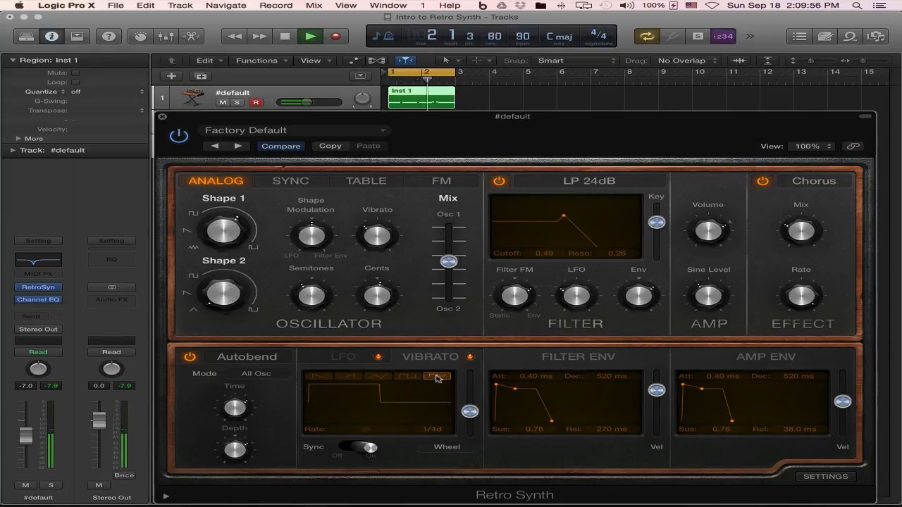
pyautogui.moveTo(364, 430)
pyautogui.mouseDown()
pyautogui.moveTo(350, 433)
pyautogui.moveTo(378, 433)
pyautogui.mouseUp()
pyautogui.moveTo(231, 453)
pyautogui.moveTo(240, 412)
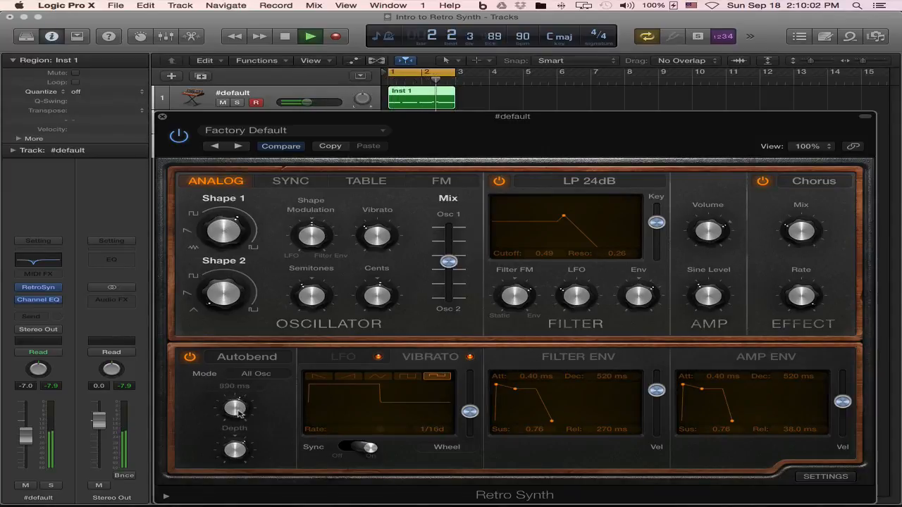
pyautogui.click(457, 446)
pyautogui.click(561, 454)
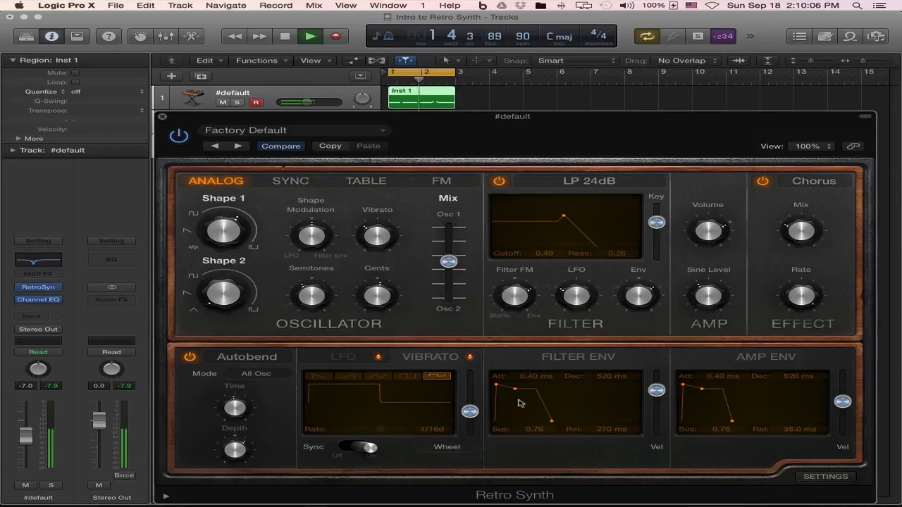
# Shape the filter envelope with velocity 1.00, attack 980 ms, decay 0.00 ms, sustain 0.04 and release 2100 ms.
pyautogui.moveTo(659, 393); pyautogui.dragTo(661, 373)
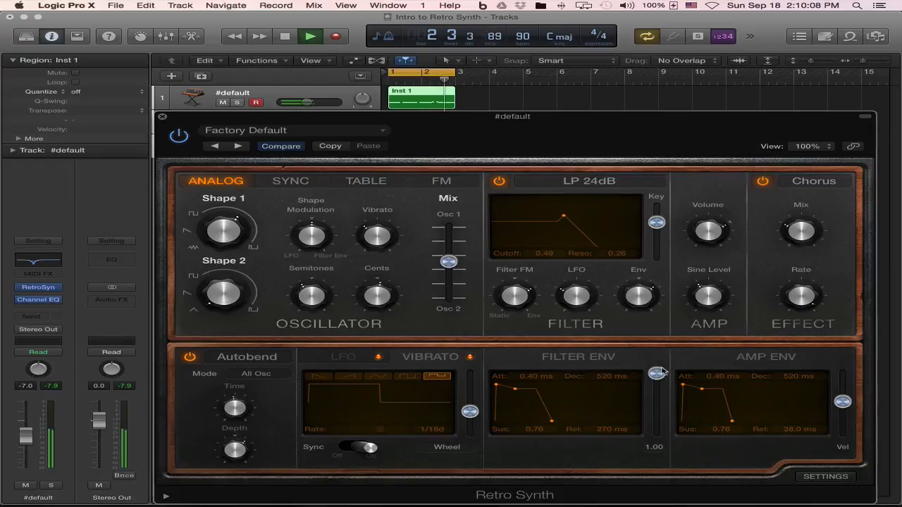
pyautogui.moveTo(517, 395); pyautogui.dragTo(572, 422)
pyautogui.moveTo(497, 384); pyautogui.dragTo(510, 388)
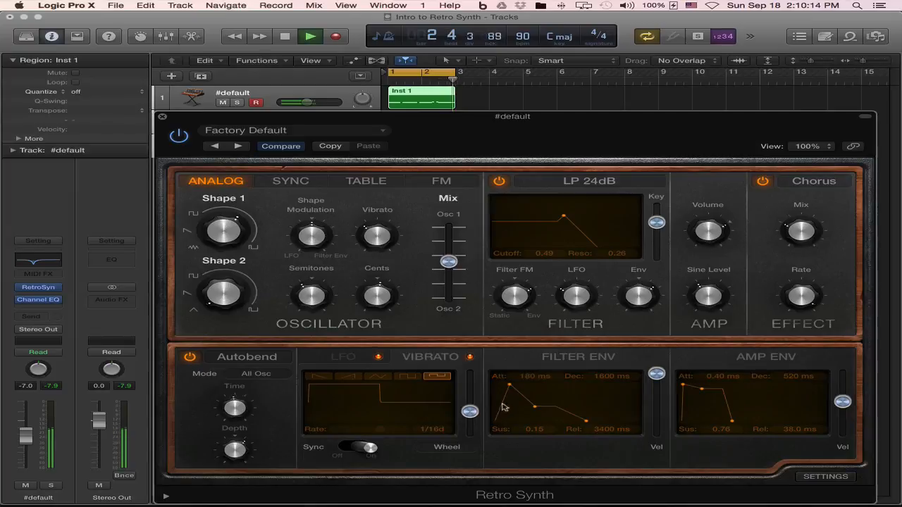
pyautogui.moveTo(509, 384); pyautogui.dragTo(540, 412)
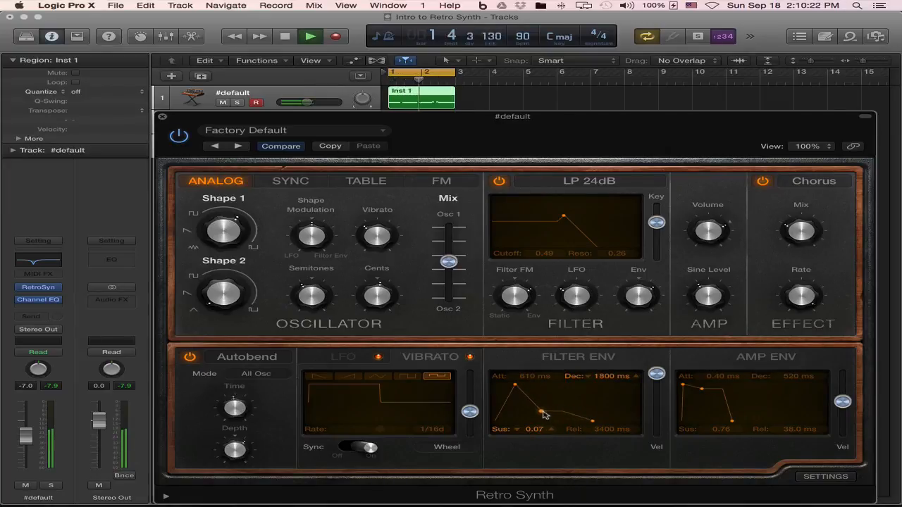
pyautogui.moveTo(596, 423); pyautogui.dragTo(517, 386)
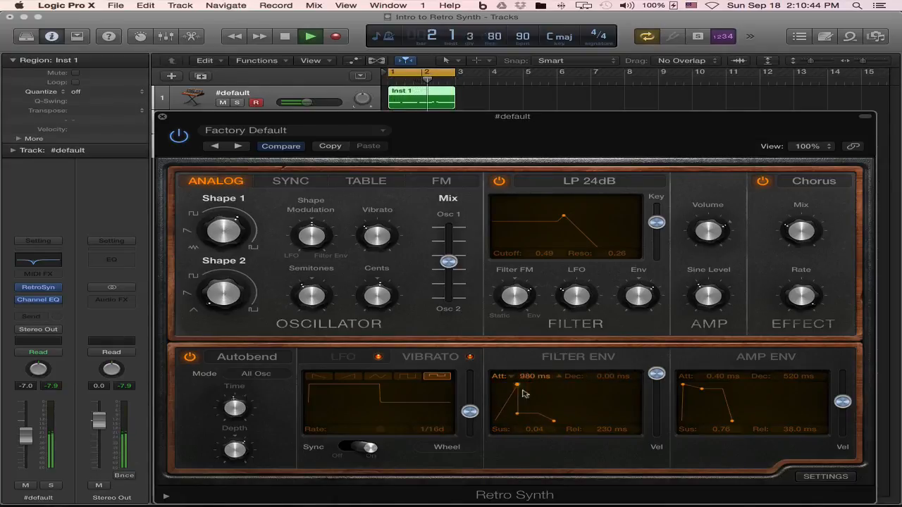
pyautogui.moveTo(556, 420); pyautogui.dragTo(565, 421)
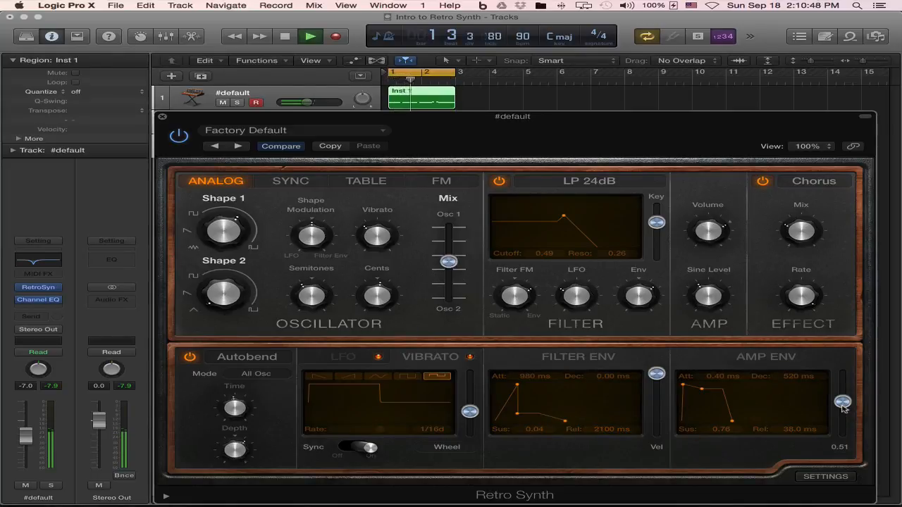
# Shape the amp envelope with maximum velocity, attack 84.0 ms, decay 280 ms, sustain 0.40 and release 2500 ms, and turn off Autobend.
pyautogui.moveTo(843, 403); pyautogui.dragTo(843, 373)
pyautogui.moveTo(703, 393)
pyautogui.mouseDown()
pyautogui.moveTo(720, 410)
pyautogui.moveTo(696, 390)
pyautogui.moveTo(727, 410)
pyautogui.moveTo(694, 387)
pyautogui.mouseUp()
pyautogui.moveTo(741, 421); pyautogui.dragTo(709, 398)
pyautogui.click(195, 359)
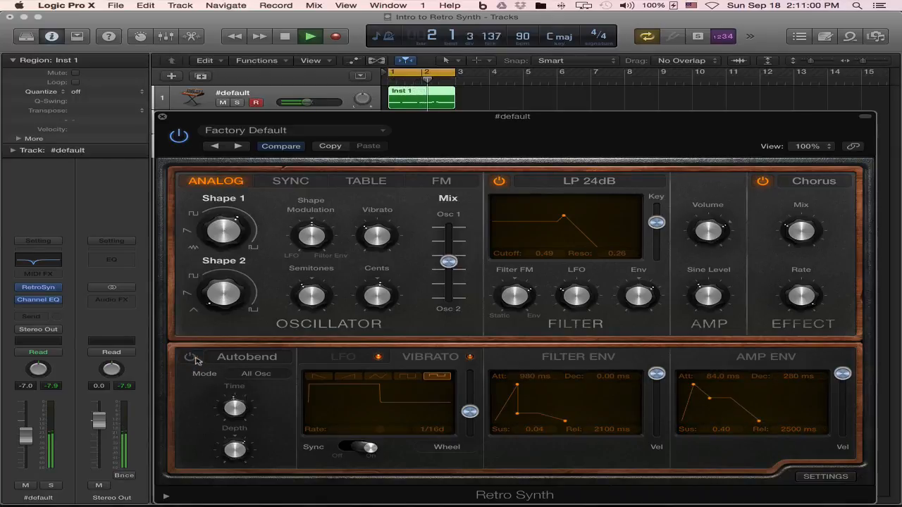
# In the synth's controller settings, lower the mod wheel amount slightly and assign velocity to Filter Cutoff with a slightly positive amount.
pyautogui.click(821, 477)
pyautogui.click(571, 400)
pyautogui.moveTo(571, 400)
pyautogui.mouseDown()
pyautogui.moveTo(597, 399)
pyautogui.moveTo(557, 399)
pyautogui.mouseUp()
pyautogui.moveTo(560, 437); pyautogui.dragTo(531, 440)
pyautogui.click(587, 422)
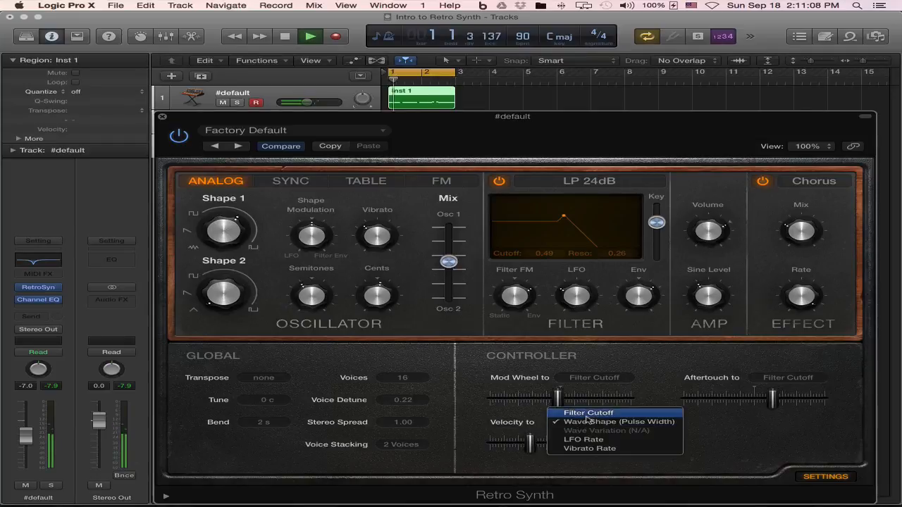
pyautogui.click(588, 413)
pyautogui.moveTo(532, 442); pyautogui.dragTo(580, 446)
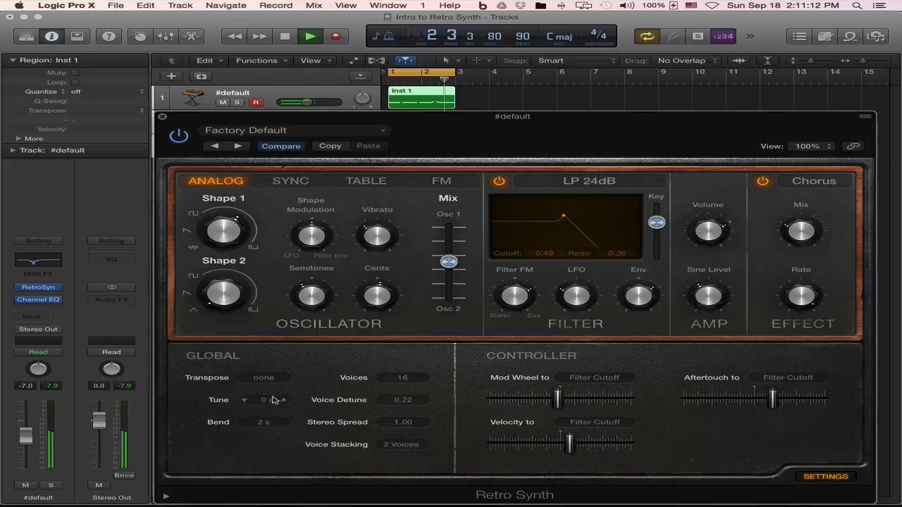
# Reduce the stereo spread to 0.67 and turn voice stacking off.
pyautogui.moveTo(399, 423); pyautogui.dragTo(399, 432)
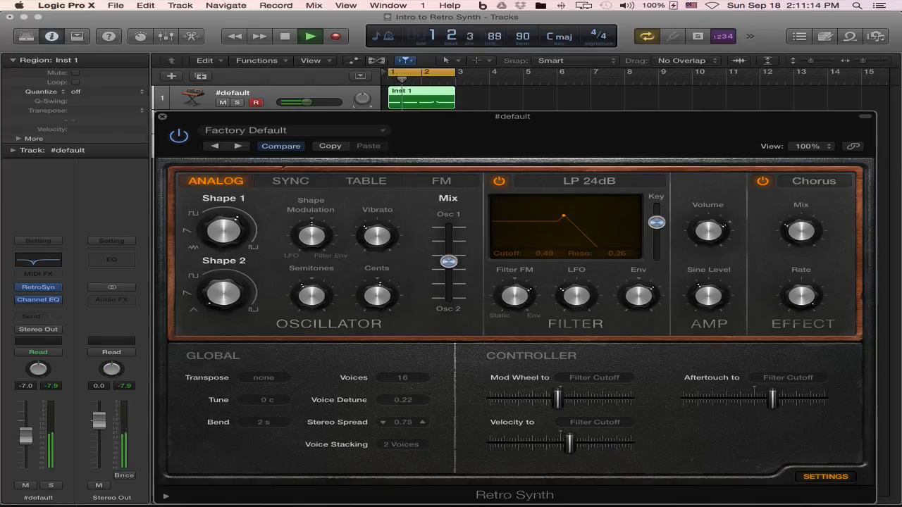
pyautogui.click(401, 444)
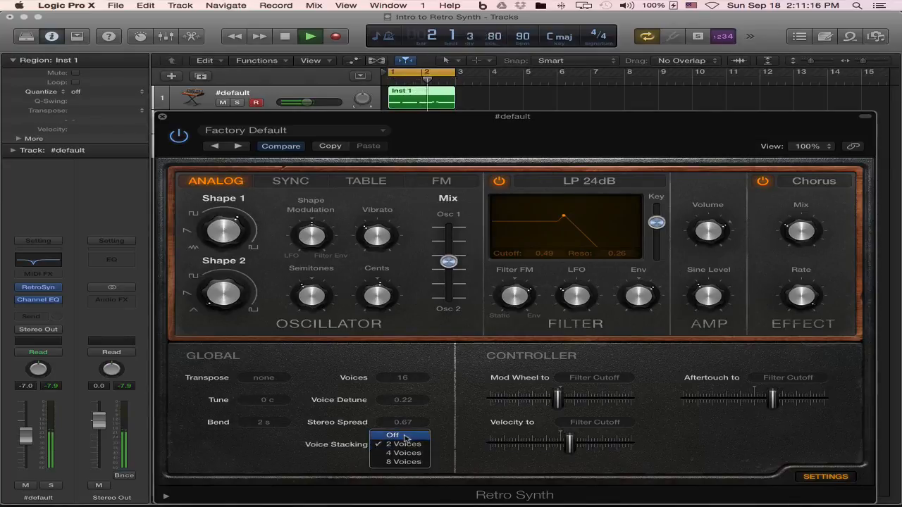
pyautogui.click(403, 433)
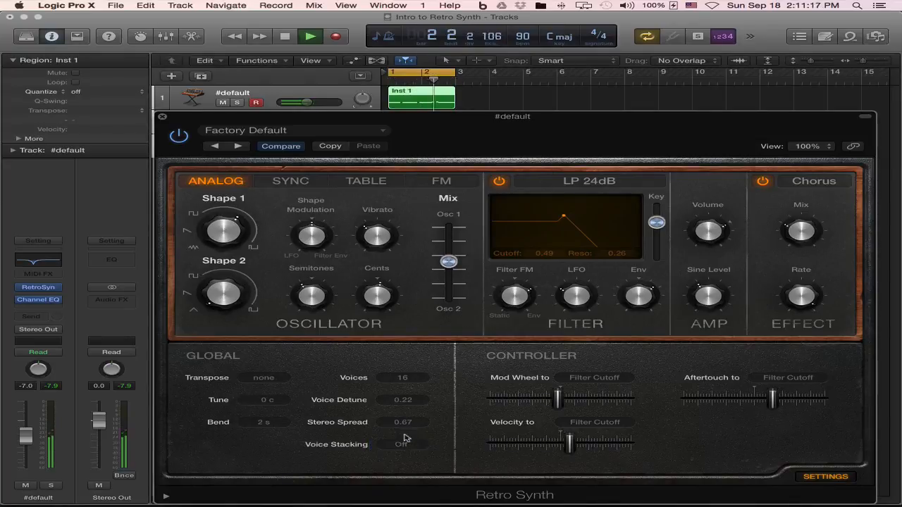
# Lower the voice detune to 0.15 and return from the settings to the envelope controls.
pyautogui.click(382, 401)
pyautogui.click(382, 400)
pyautogui.click(382, 401)
pyautogui.click(382, 401)
pyautogui.click(383, 401)
pyautogui.click(383, 401)
pyautogui.click(383, 401)
pyautogui.click(383, 401)
pyautogui.click(383, 401)
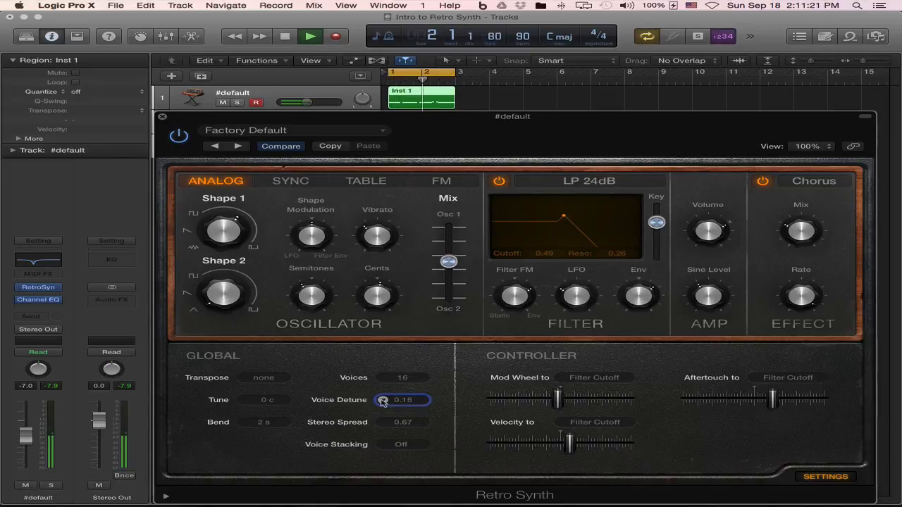
pyautogui.click(823, 477)
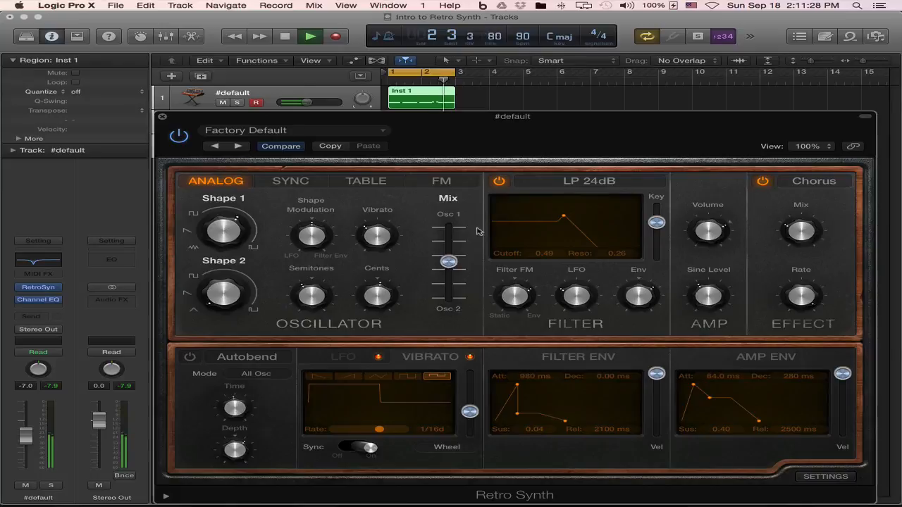
# Stop playback and look through the instrument plug-ins available for the track, leaving the list without choosing one.
pyautogui.press('space')
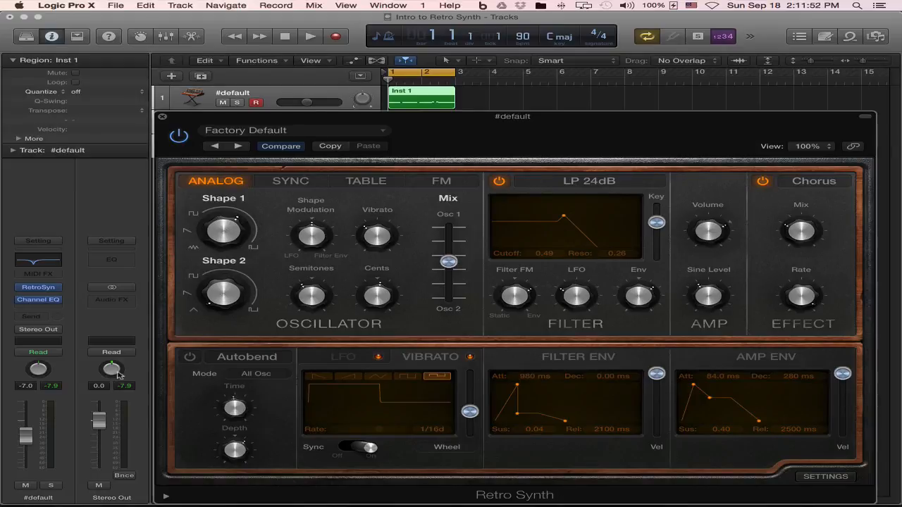
pyautogui.click(56, 287)
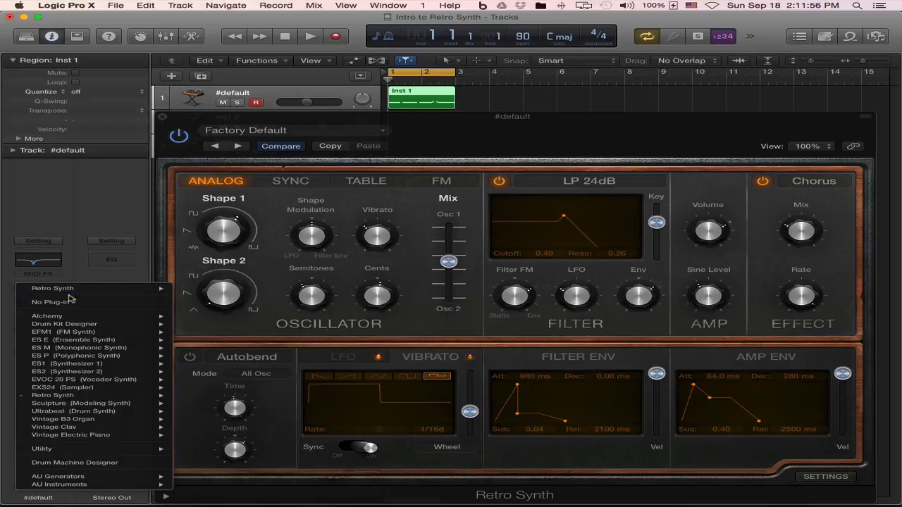
pyautogui.moveTo(95, 318)
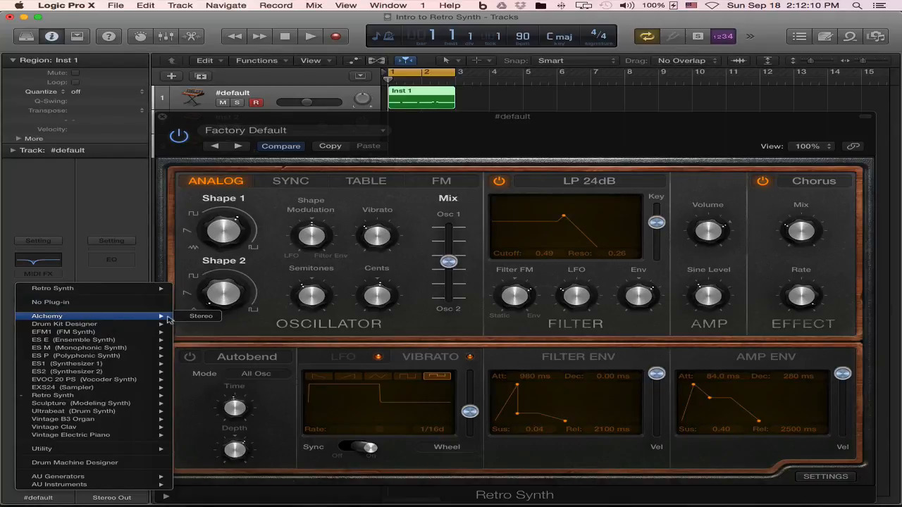
pyautogui.moveTo(73, 408)
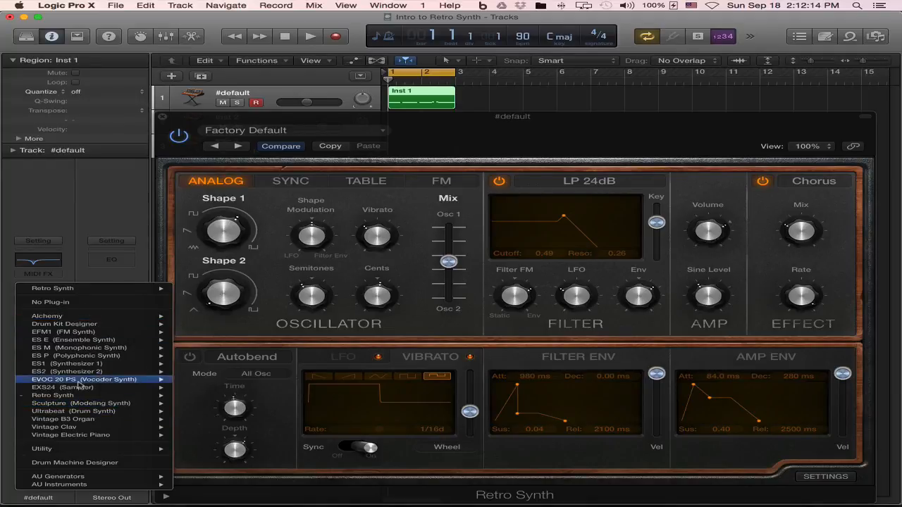
pyautogui.click(578, 137)
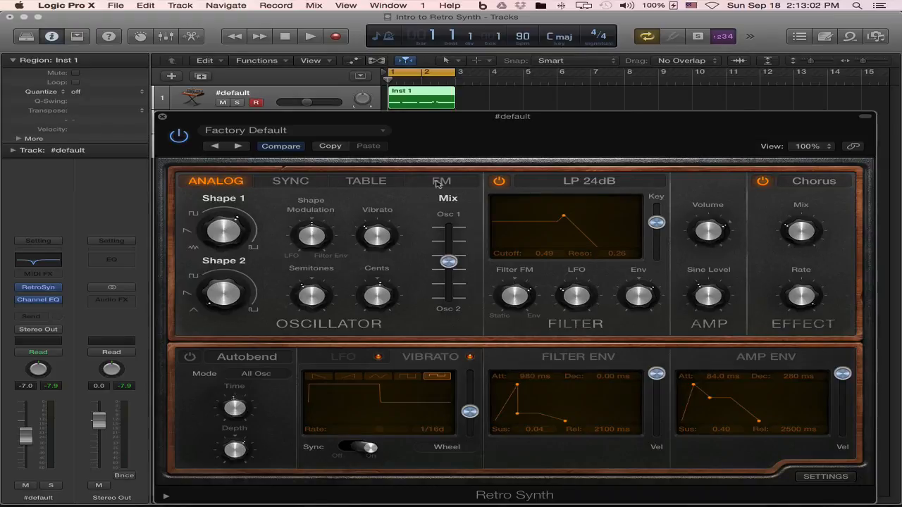
# Compare the controls of the Analog, Sync, Table and FM oscillator modes, ending back on Analog.
pyautogui.click(293, 182)
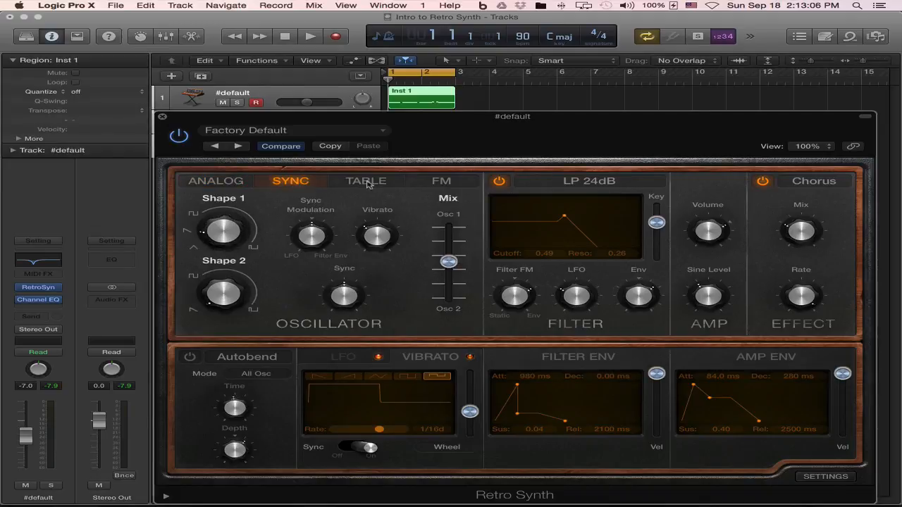
pyautogui.click(233, 183)
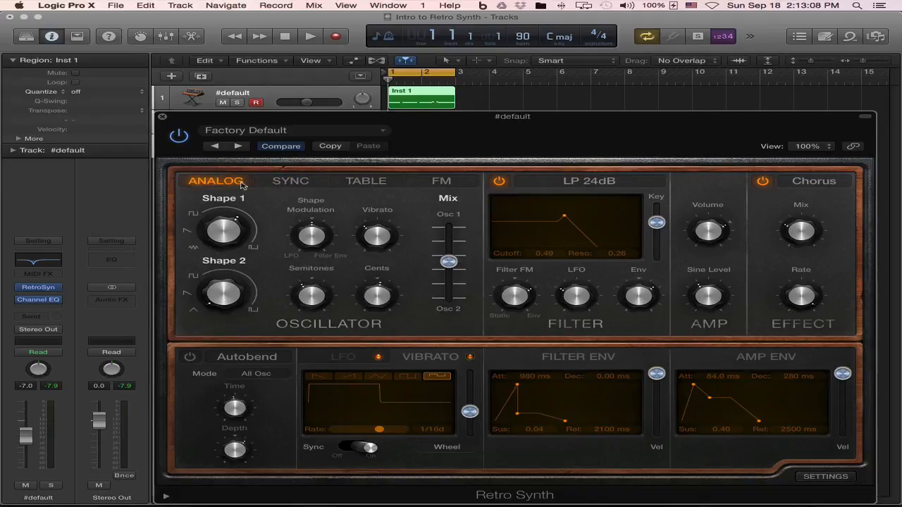
pyautogui.click(278, 185)
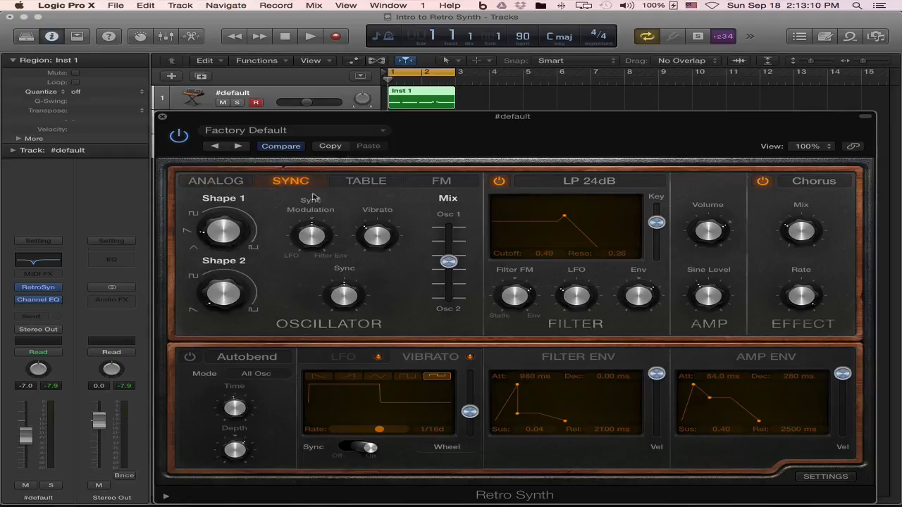
pyautogui.click(210, 182)
pyautogui.click(286, 184)
pyautogui.click(367, 182)
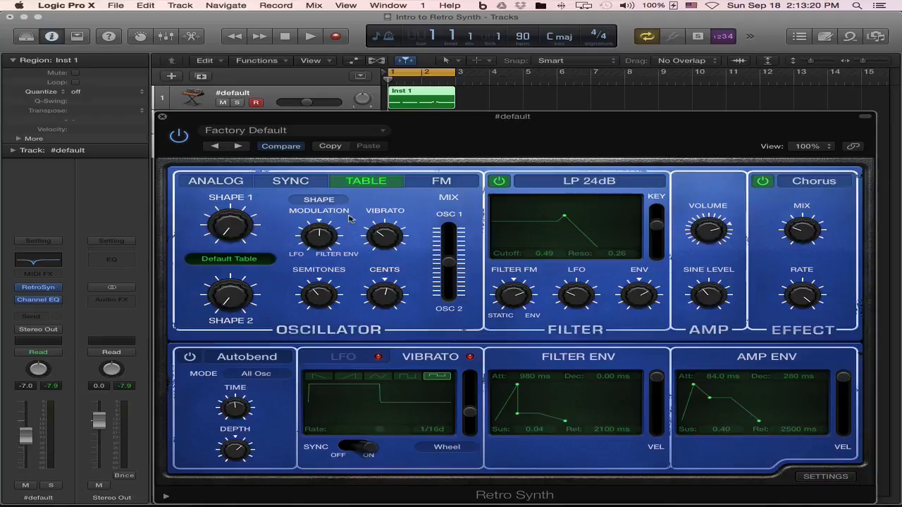
pyautogui.click(297, 185)
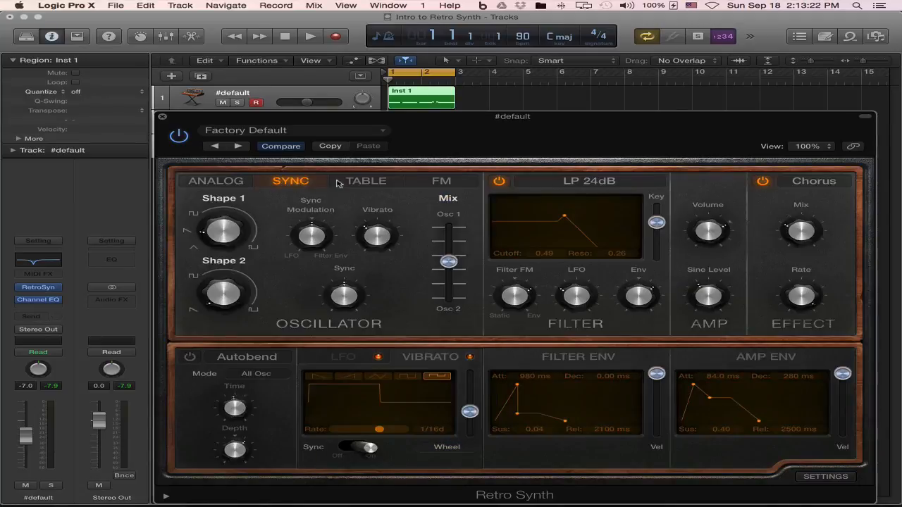
pyautogui.click(362, 183)
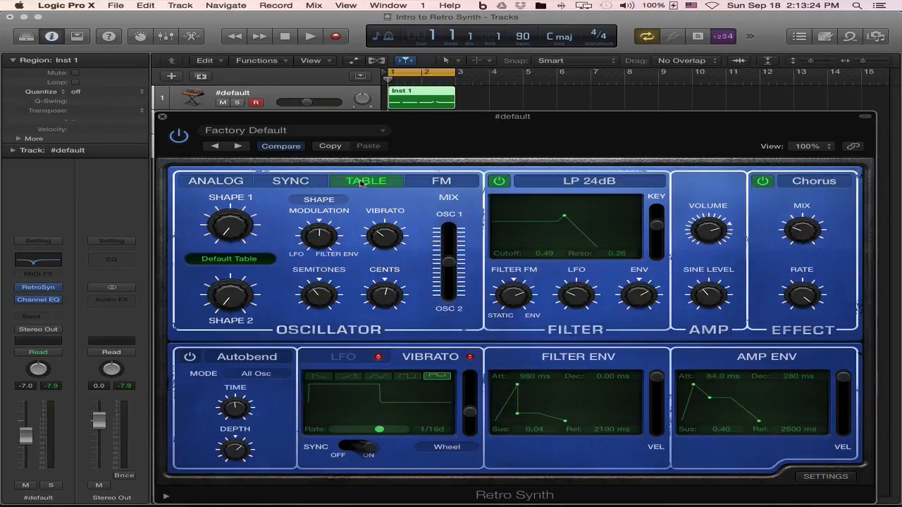
pyautogui.click(437, 186)
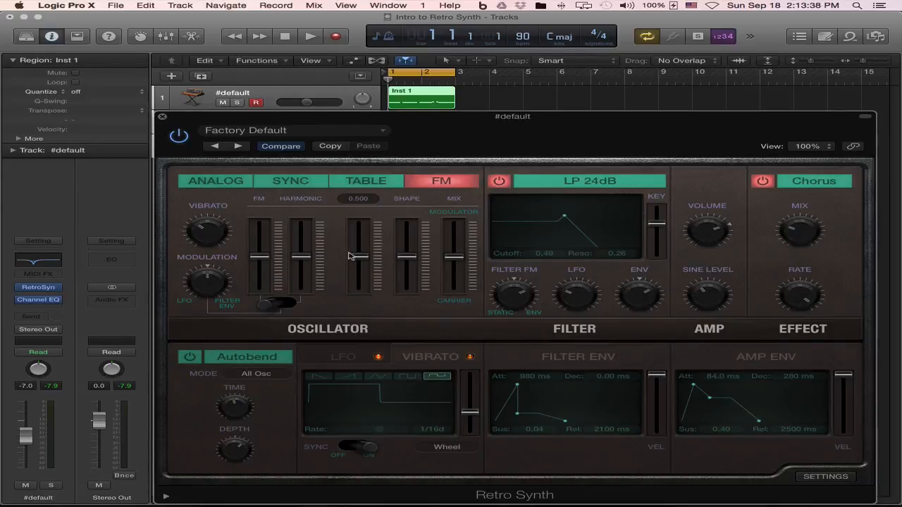
pyautogui.click(227, 185)
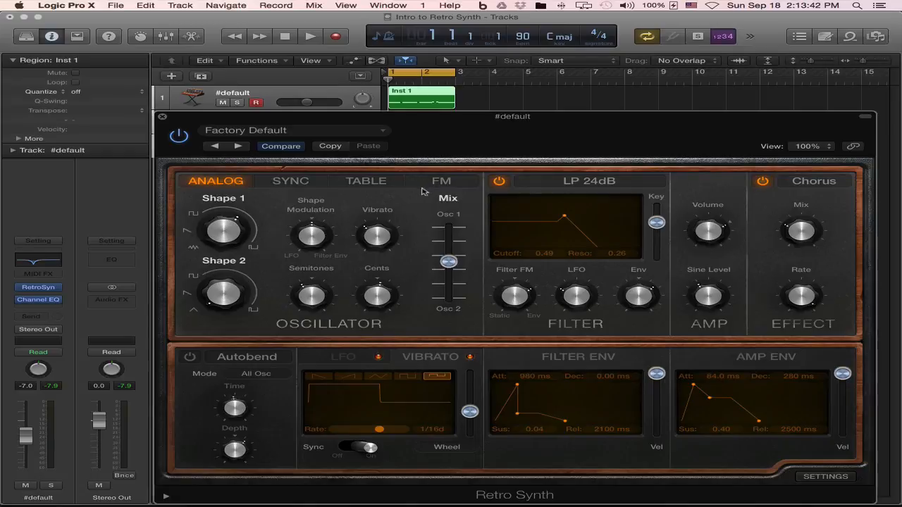
pyautogui.click(291, 184)
pyautogui.click(221, 182)
# Load the Falling Down preset from Synth Bass and audition it with the oscillator mix moved almost fully to Osc 2.
pyautogui.click(297, 132)
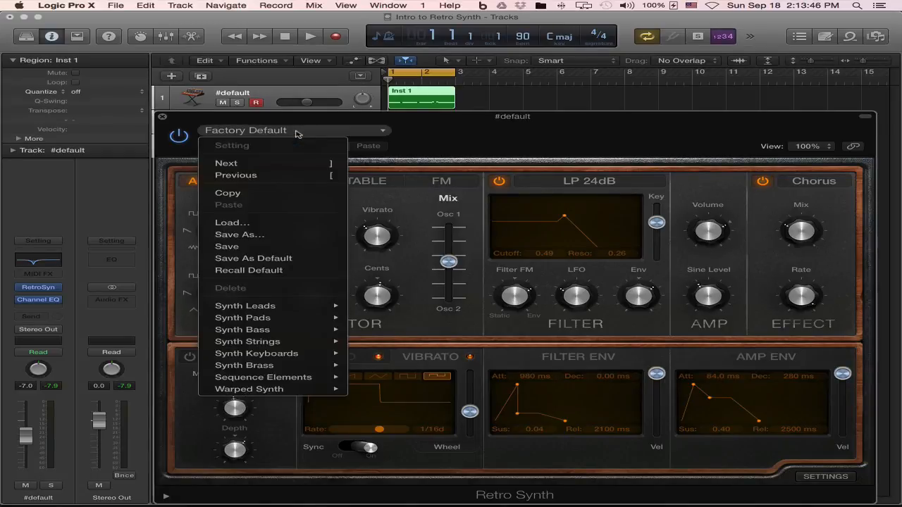
pyautogui.moveTo(285, 314)
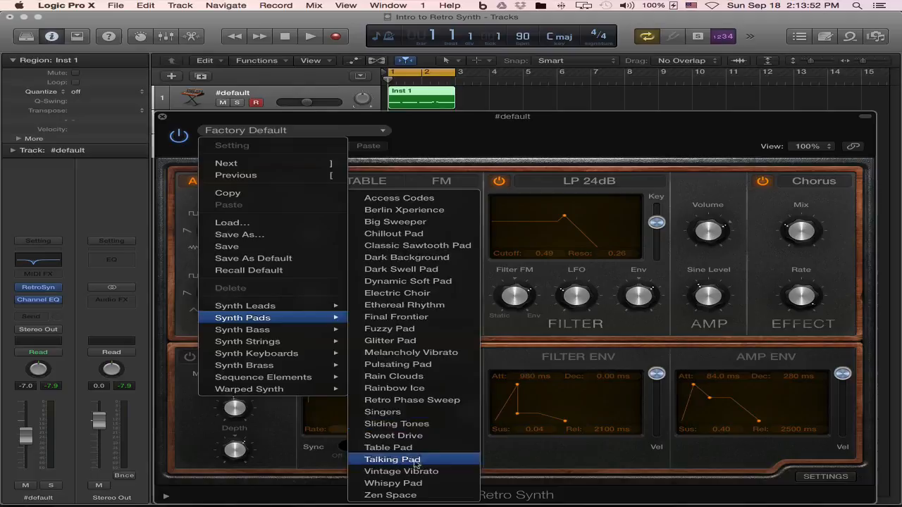
pyautogui.moveTo(293, 330)
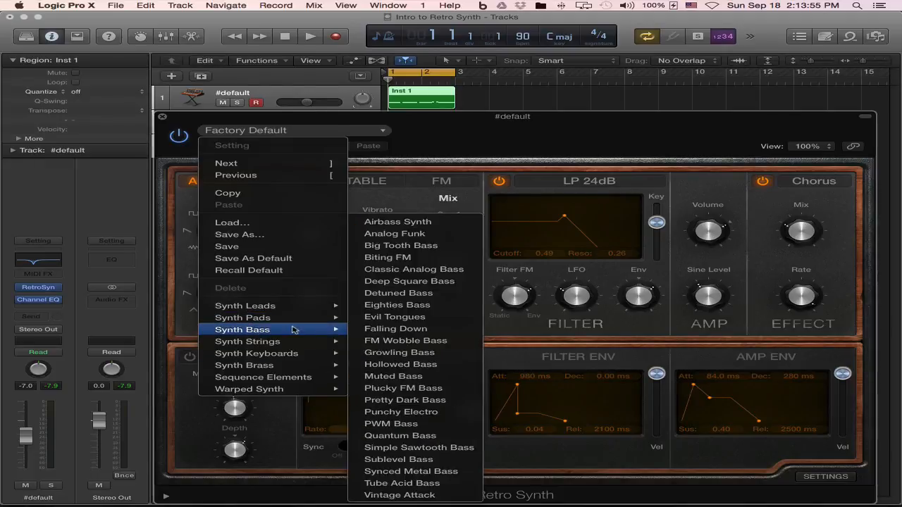
pyautogui.click(425, 331)
pyautogui.press('space')
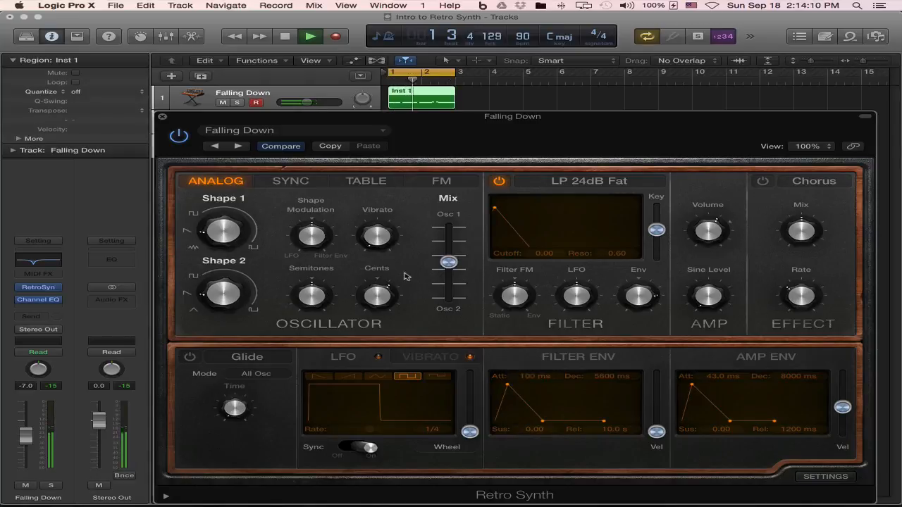
pyautogui.moveTo(457, 264); pyautogui.dragTo(450, 307)
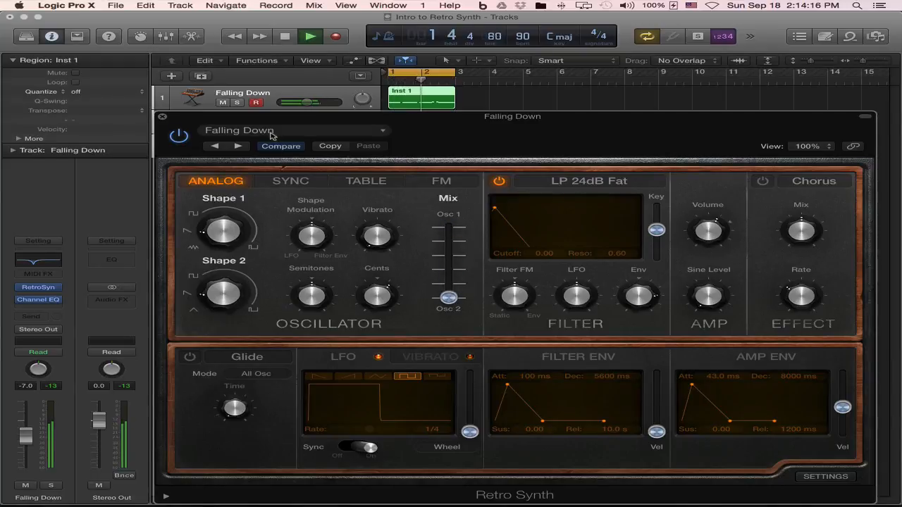
pyautogui.press('space')
# Load the Muted Bass preset from Synth Bass and audition it while adjusting the amp volume and raising the sine level.
pyautogui.click(272, 134)
pyautogui.moveTo(282, 365)
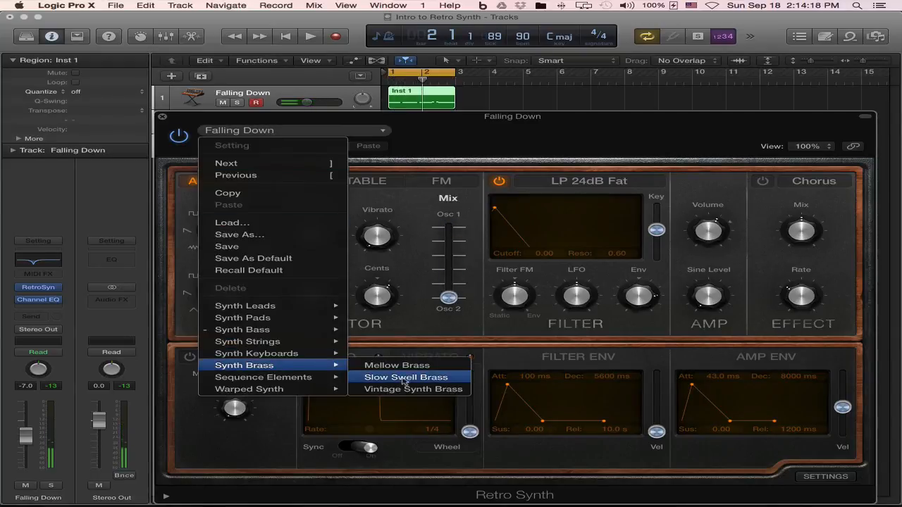
pyautogui.moveTo(299, 353)
pyautogui.moveTo(292, 329)
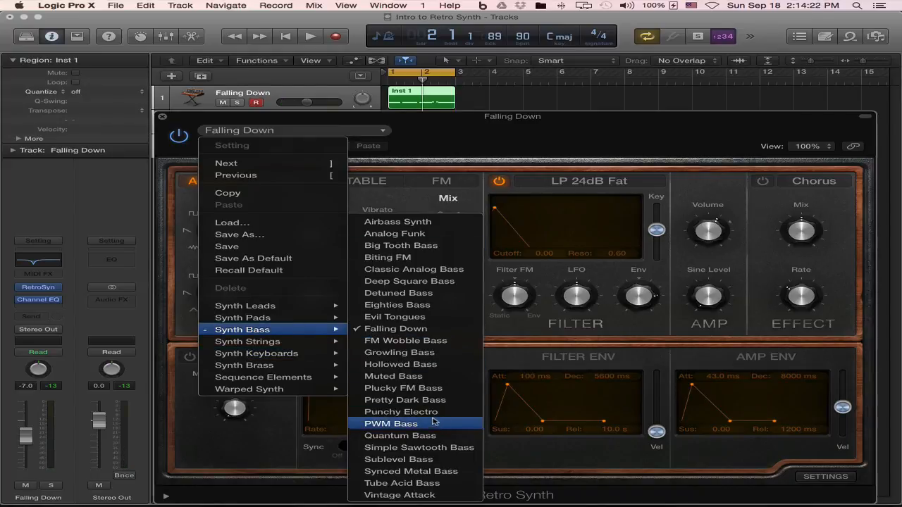
pyautogui.click(435, 375)
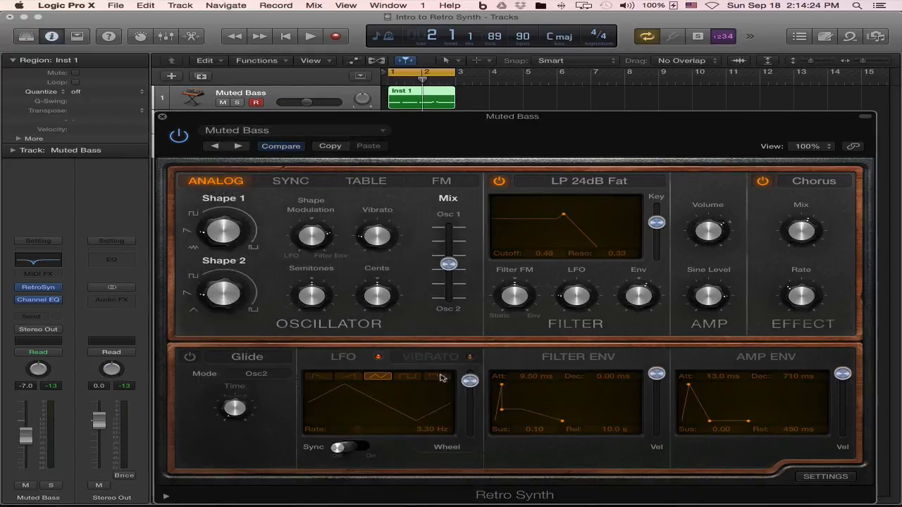
pyautogui.press('space')
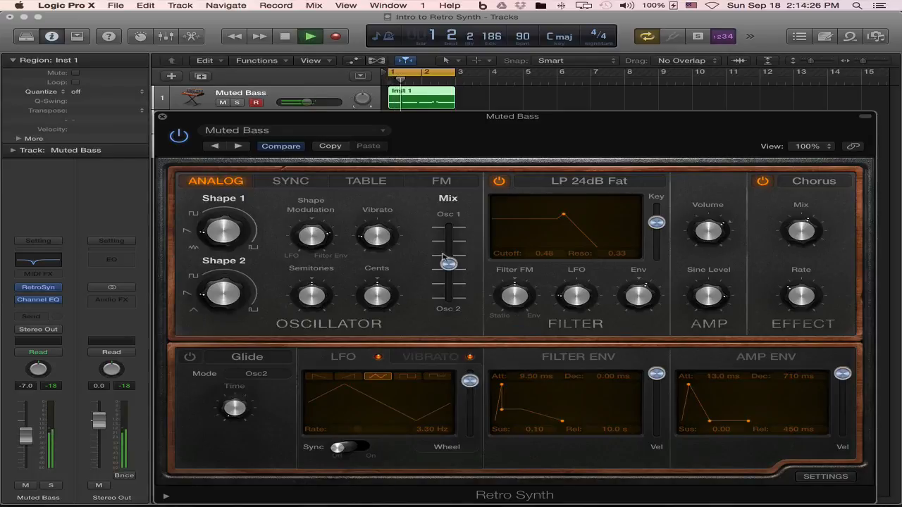
pyautogui.moveTo(713, 232); pyautogui.dragTo(719, 239)
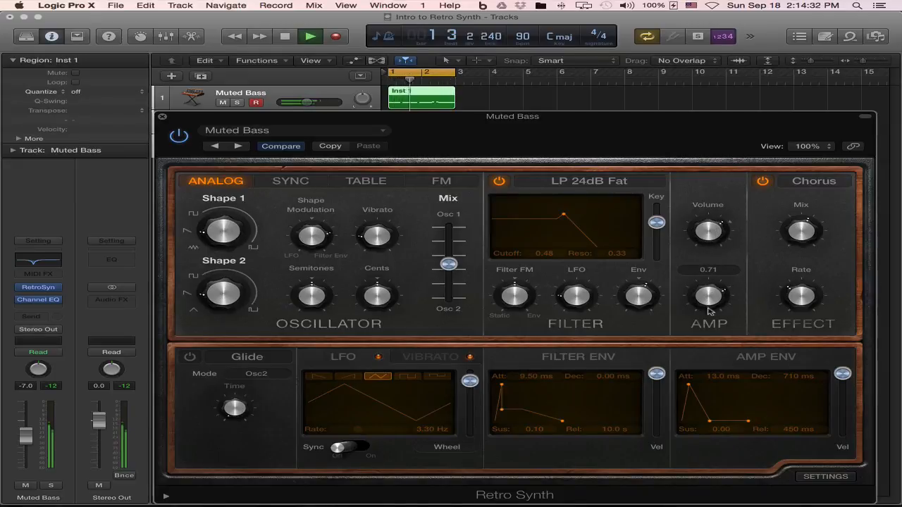
pyautogui.moveTo(708, 307); pyautogui.dragTo(712, 296)
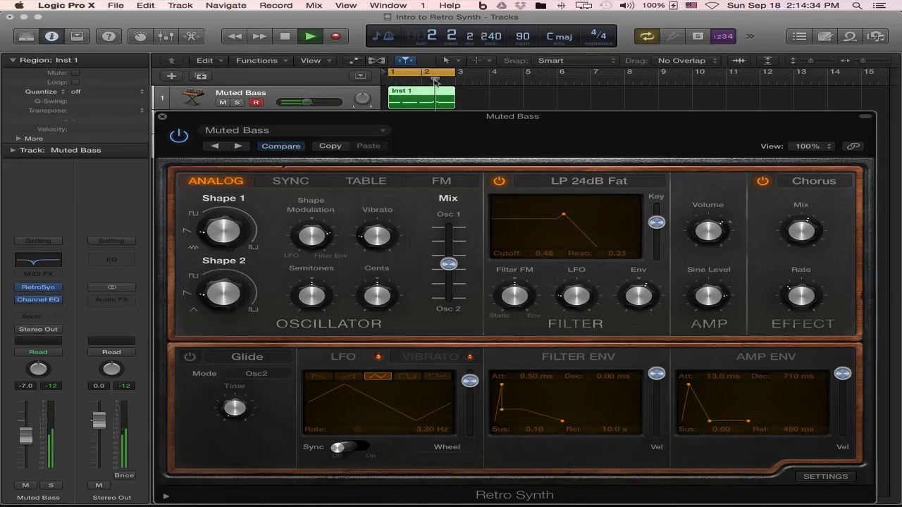
pyautogui.press('space')
# Reload the Falling Down preset from Synth Bass, play the loop briefly and stop playback.
pyautogui.click(266, 134)
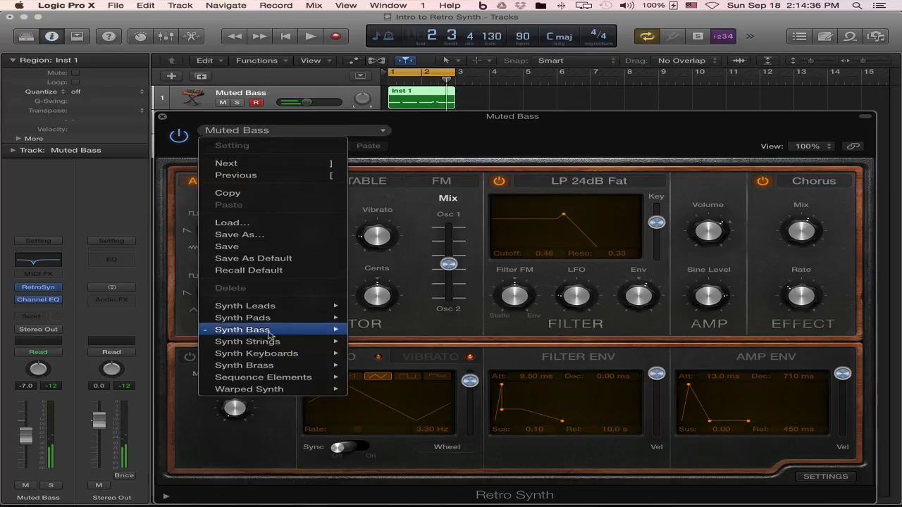
pyautogui.moveTo(272, 332)
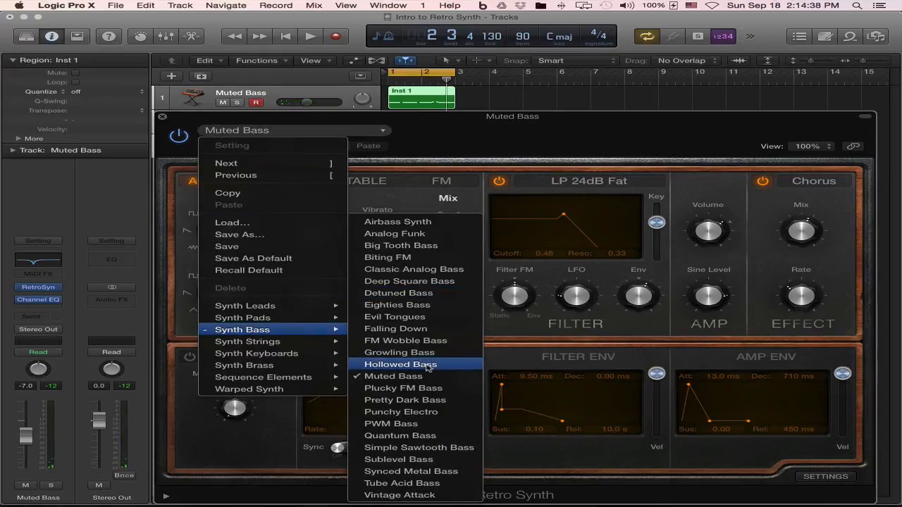
pyautogui.click(436, 330)
pyautogui.press('space')
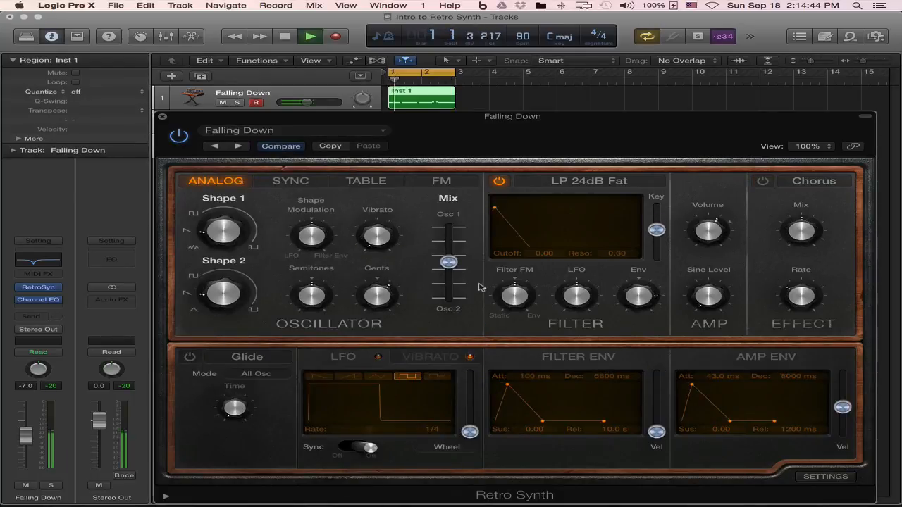
pyautogui.press('space')
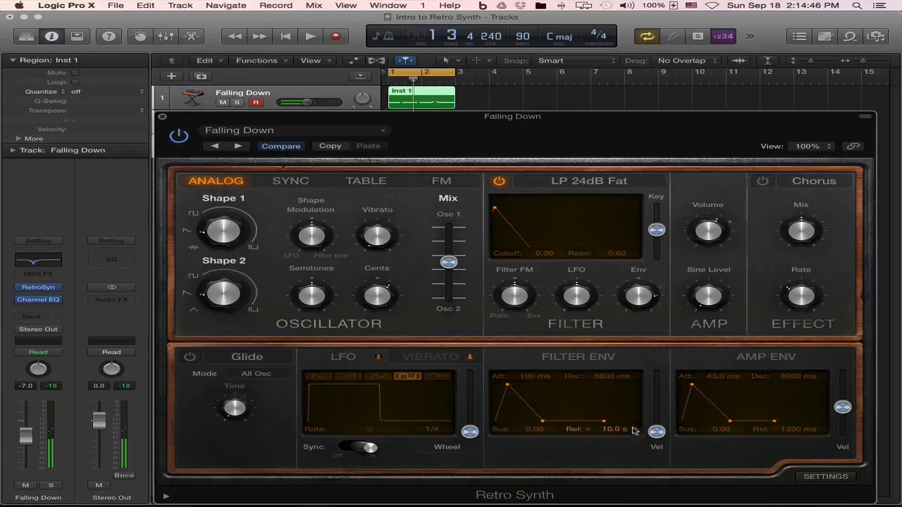